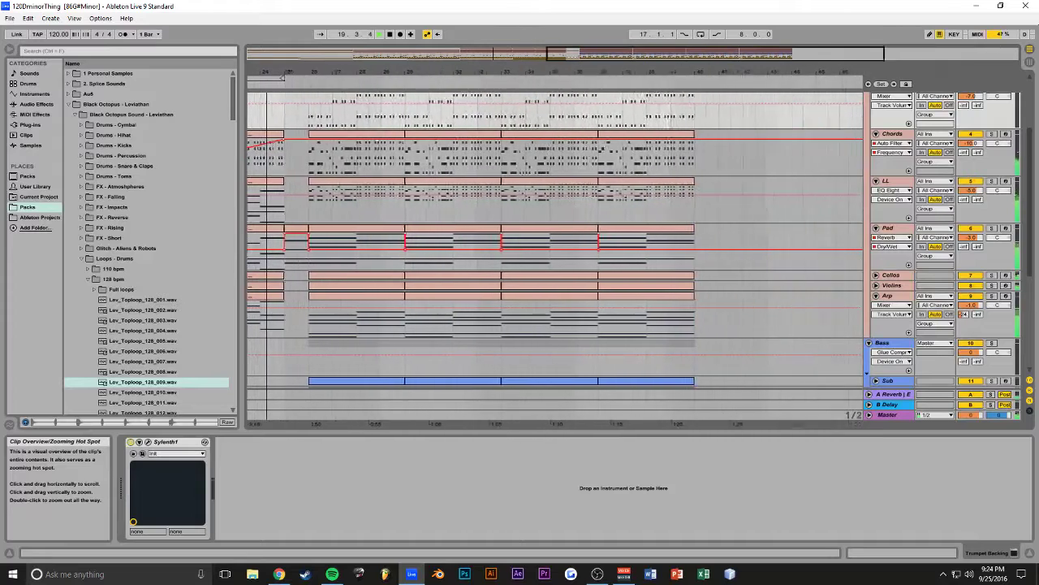
Step: Try duplicating the last Pad clip to bars 42 and 46, and delete the reverb Dry/Wet automation breakpoints at bar 42
click(545, 230)
key(ctrl+d)
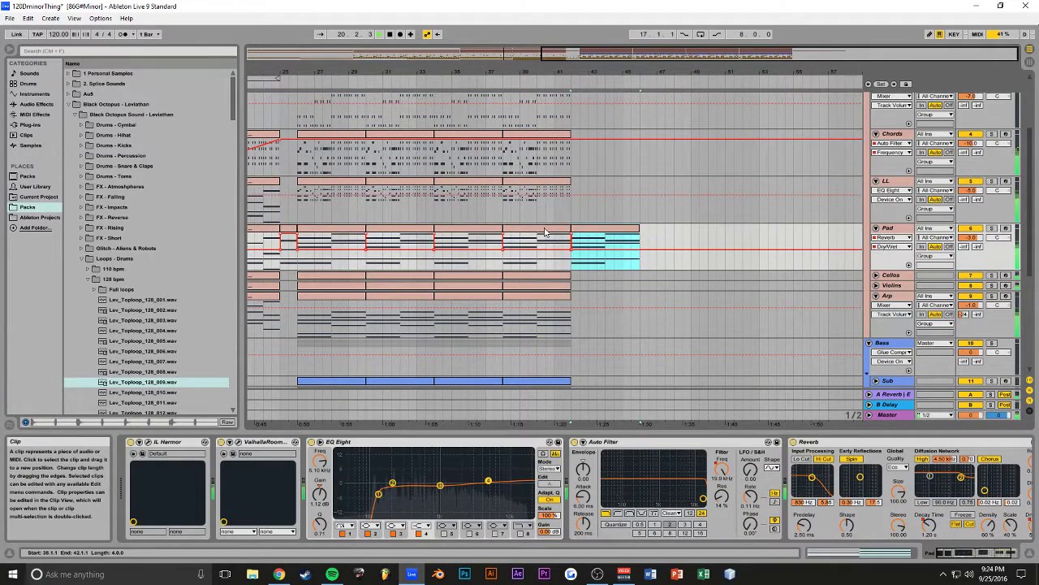
click(503, 216)
drag(636, 58, 678, 81)
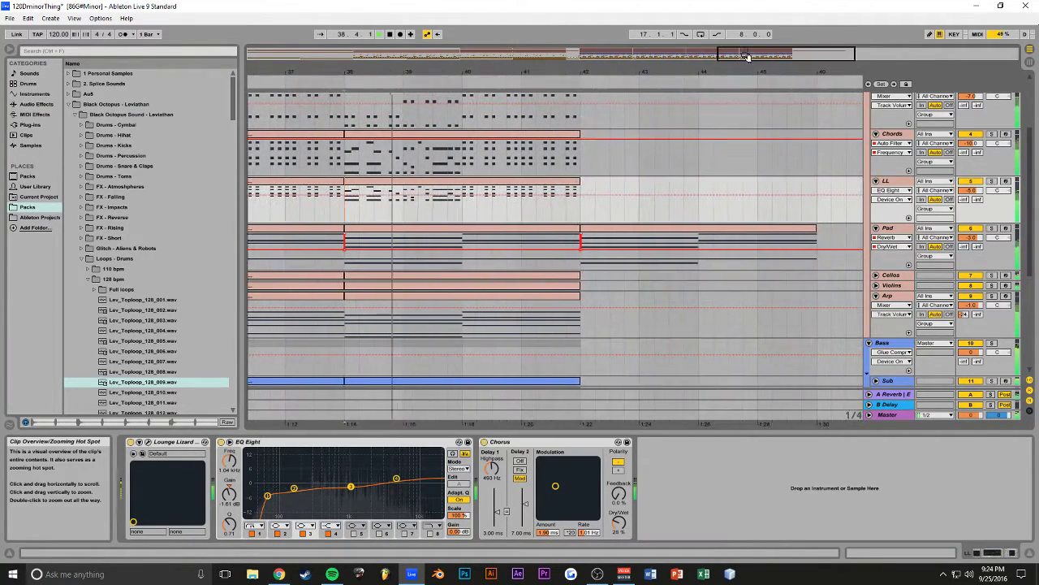
click(581, 237)
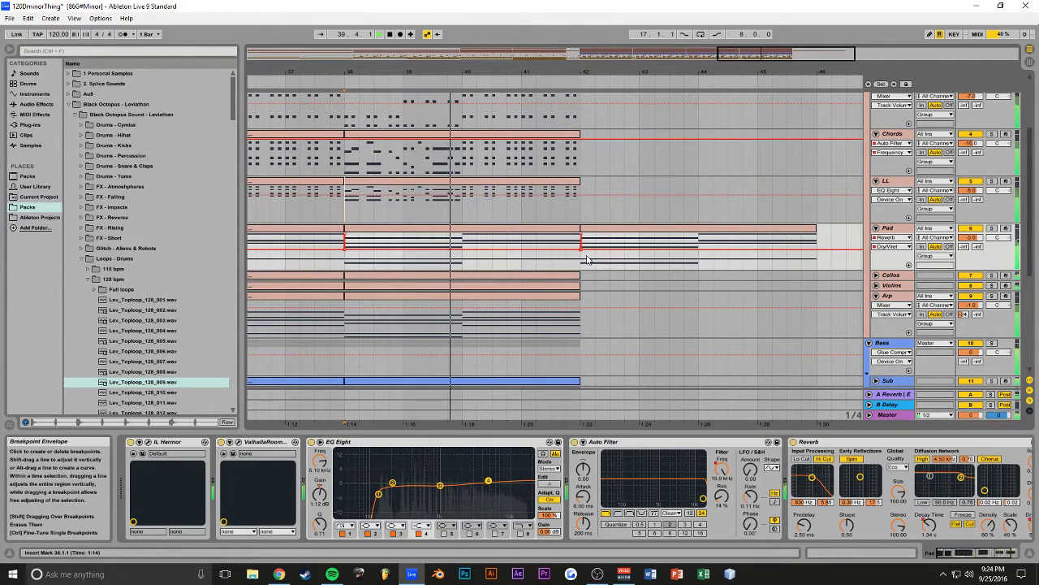
click(581, 238)
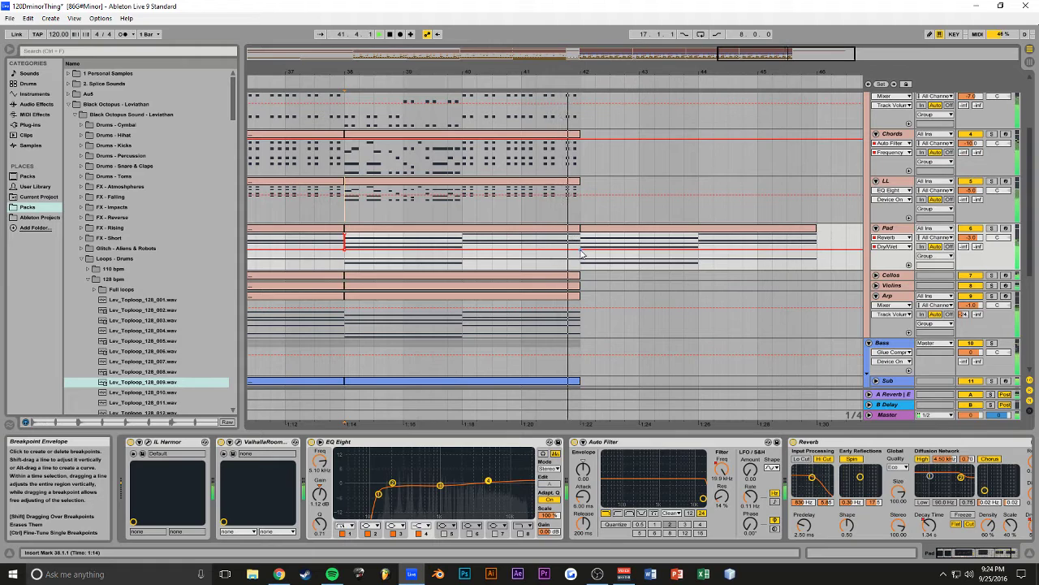
drag(687, 77, 565, 59)
key(ctrl+d)
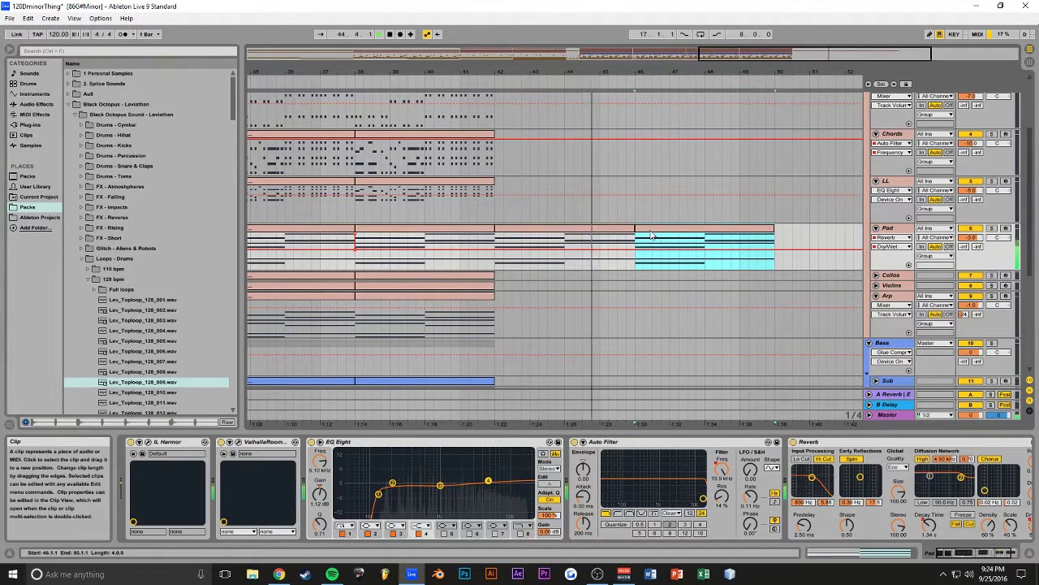
Step: Delete the two duplicated Pad clips and insert an empty four-bar MIDI clip on the Pad track from bar 42 to 46
key(Delete)
click(589, 233)
key(space)
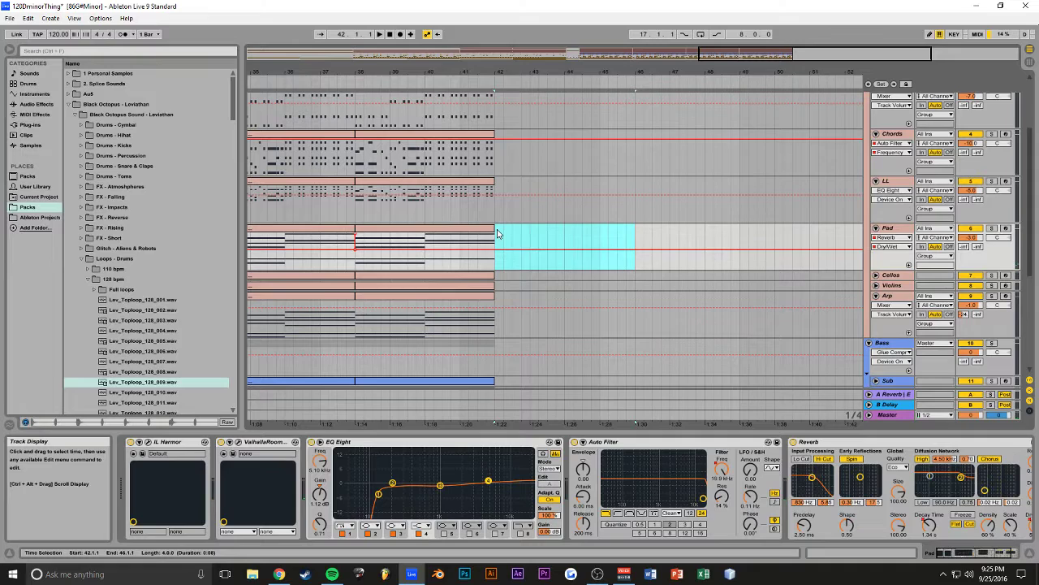
click(465, 231)
key(space)
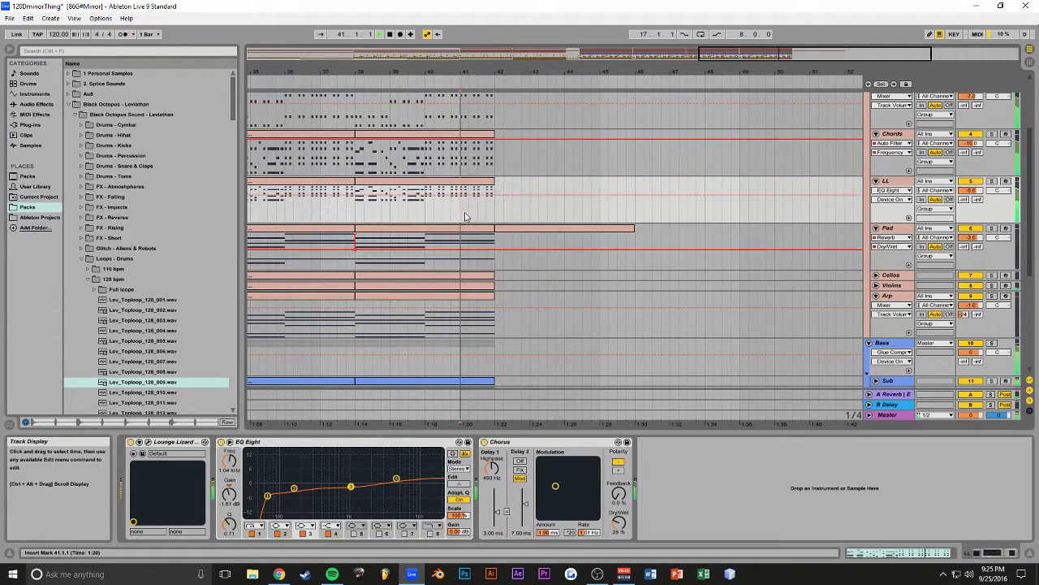
Step: Examine the notes of the Pad and LL clips at bars 38 to 42, auditioning the pitches of the Pad clip's second chord
double_click(449, 233)
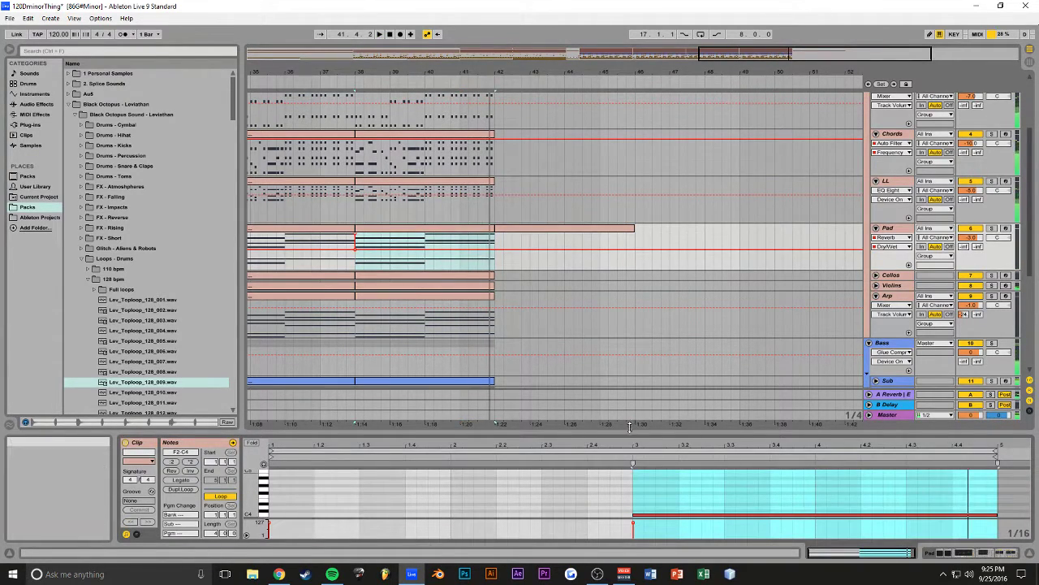
click(425, 212)
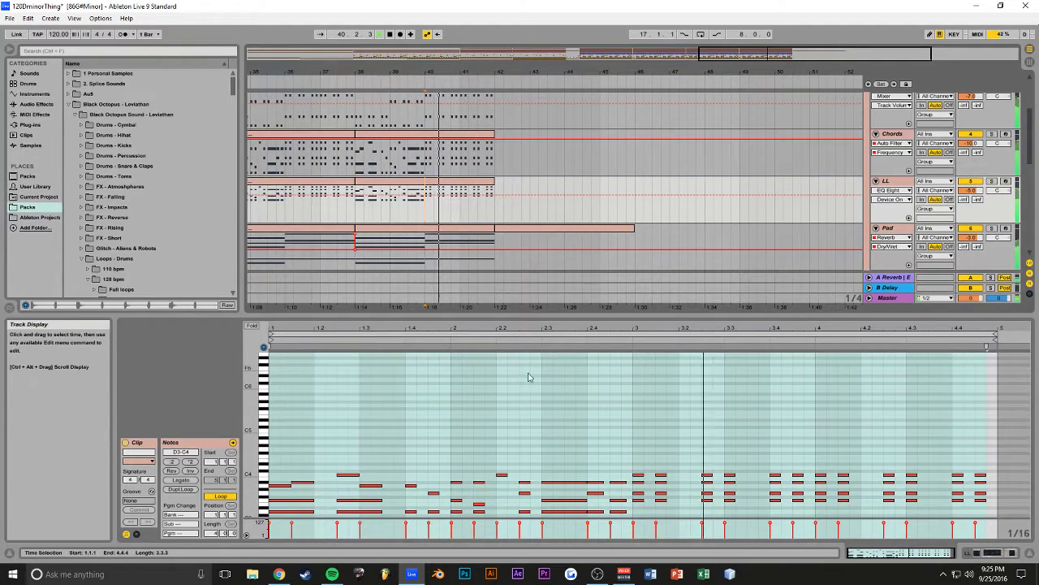
click(455, 229)
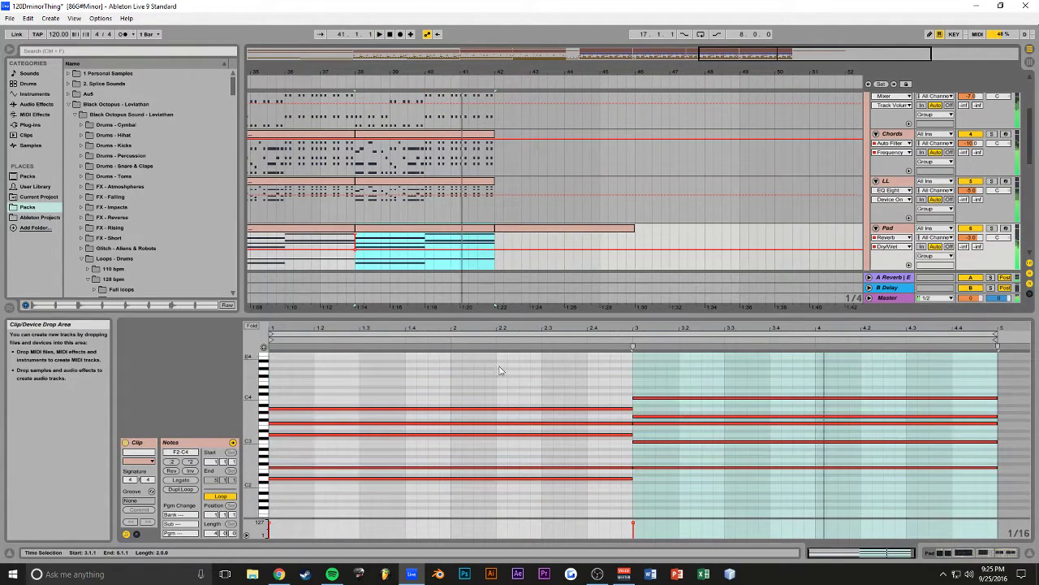
click(637, 469)
drag(640, 471, 650, 420)
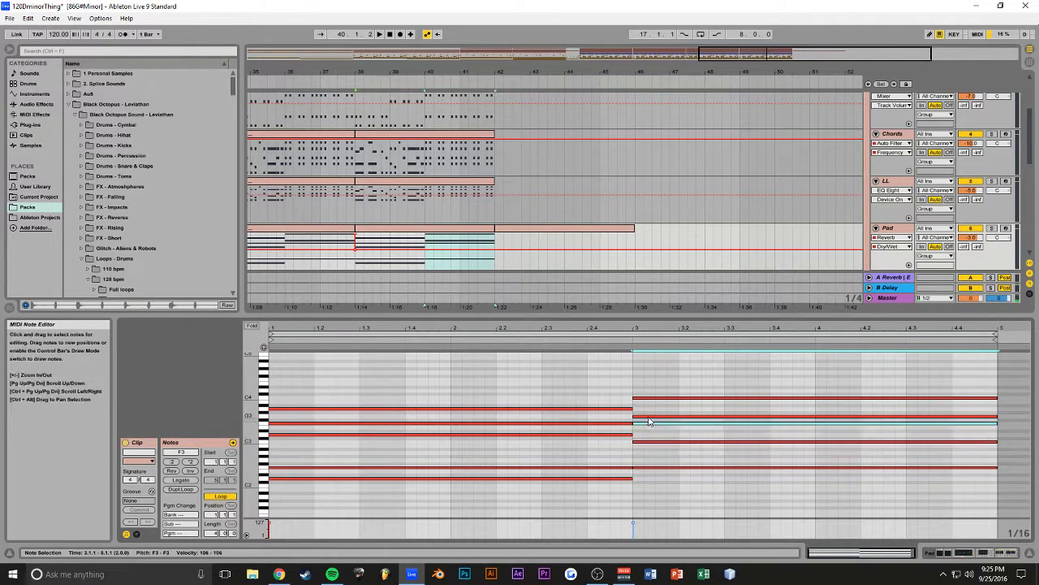
click(644, 406)
click(659, 397)
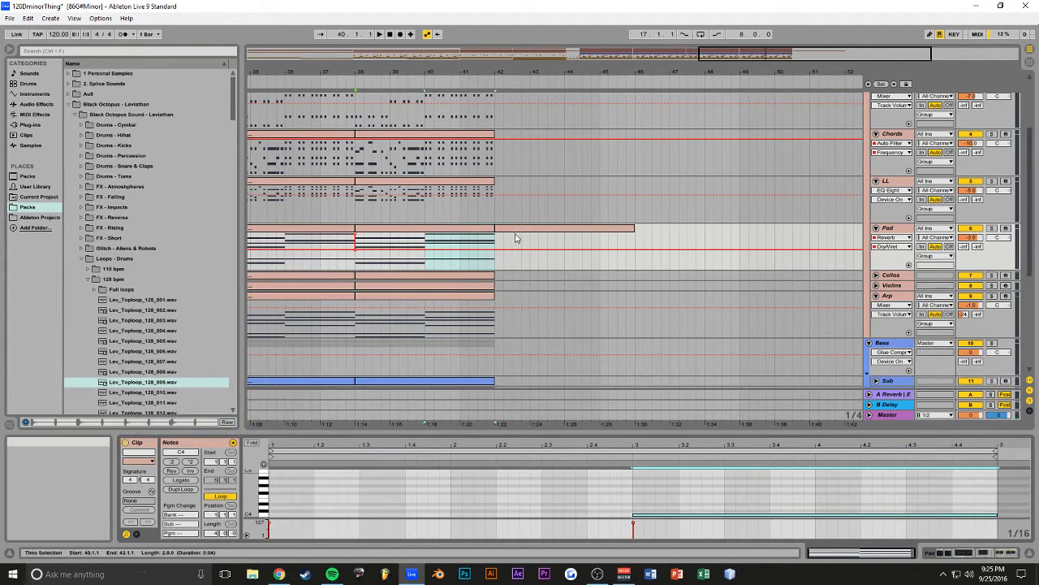
Step: Open the empty Pad clip at bar 42 in an enlarged note editor and add a one-bar note at its start, raised to D4
click(520, 231)
drag(500, 431, 505, 217)
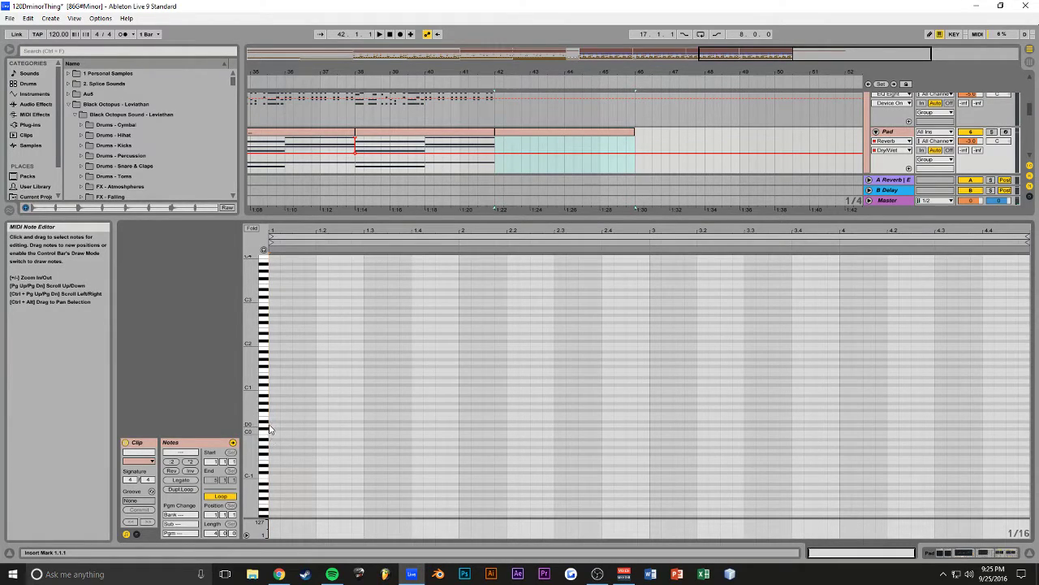
double_click(272, 428)
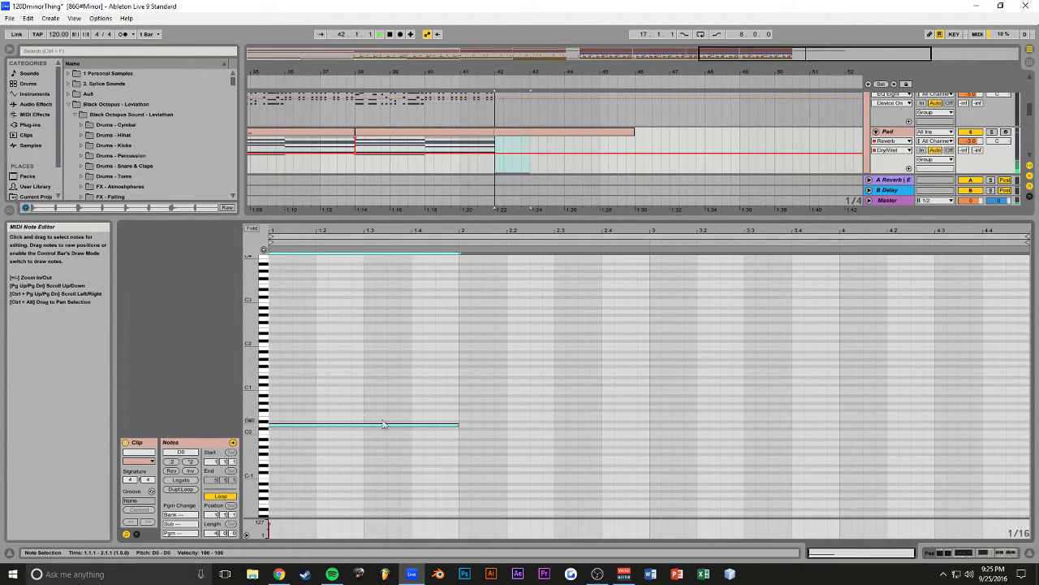
key(shift+Up)
key(shift+Up)
scroll(317, 292, up, 4)
key(shift+Up)
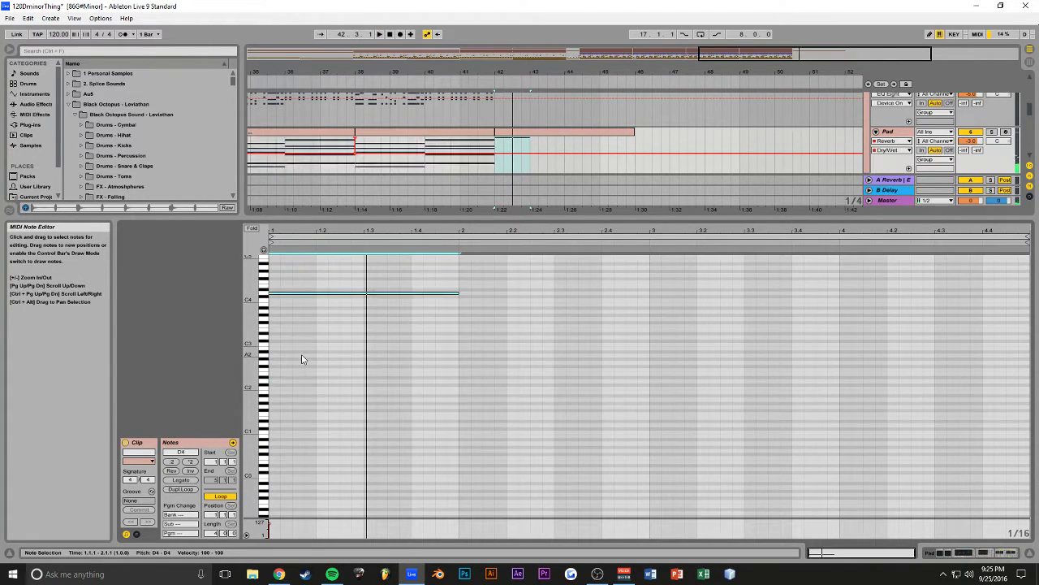
Step: Build a one-bar chord of D3, G3, A3 and A#3 at the clip's start and play it back
scroll(305, 349, up, 3)
drag(281, 370, 285, 324)
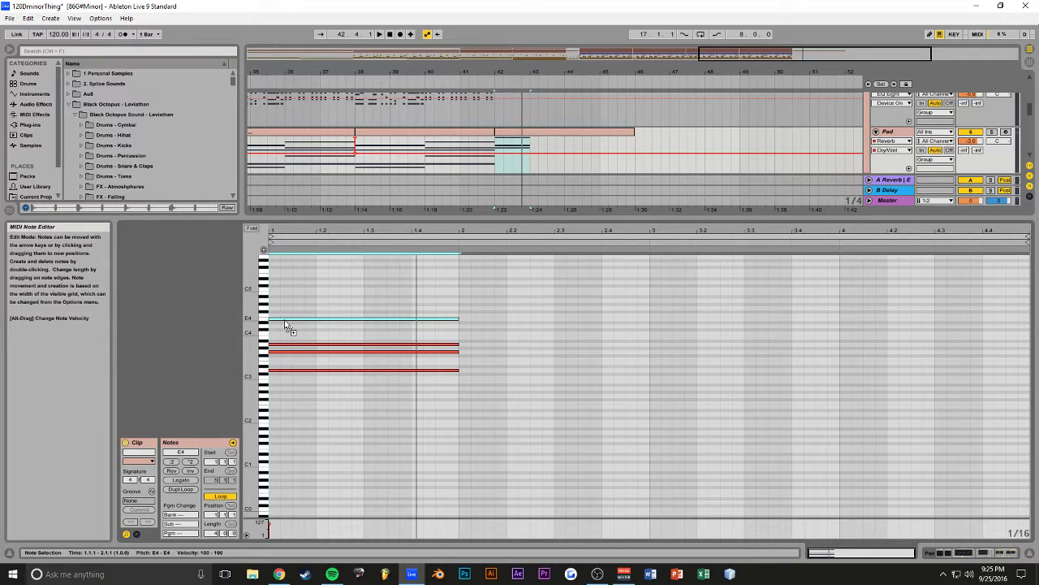
scroll(301, 348, up, 2)
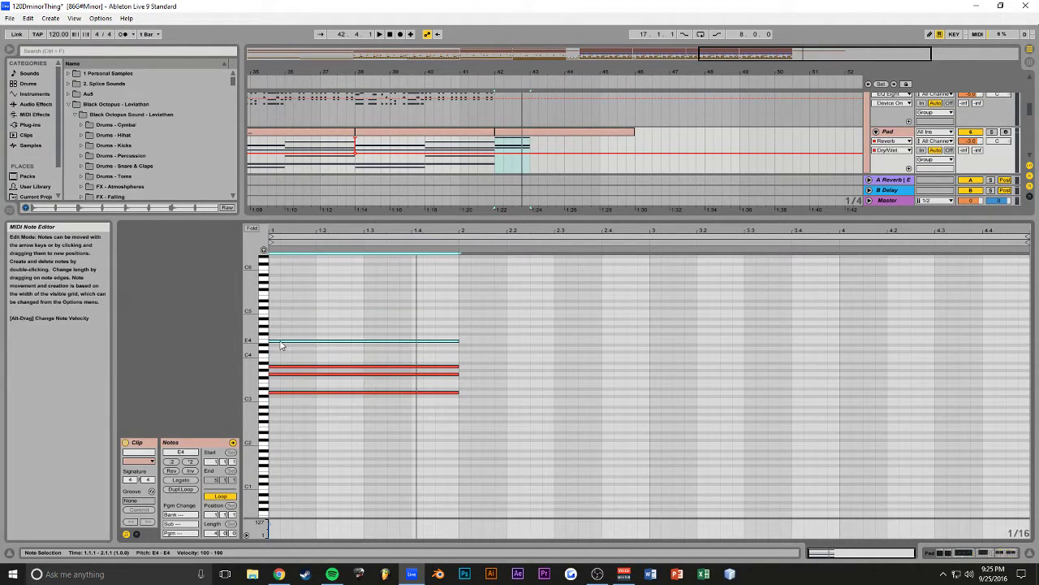
drag(281, 345, 284, 365)
key(space)
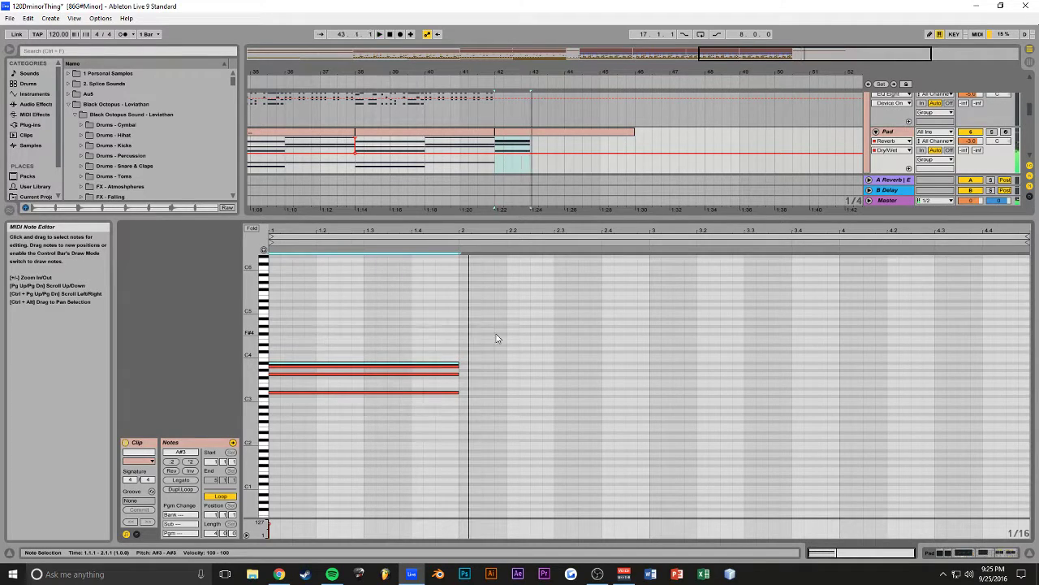
key(space)
Step: Lengthen all the chord notes to two bars and duplicate the chord into the second half of the clip
key(ctrl+a)
drag(458, 393, 556, 395)
click(656, 336)
drag(677, 352, 587, 398)
key(ctrl+d)
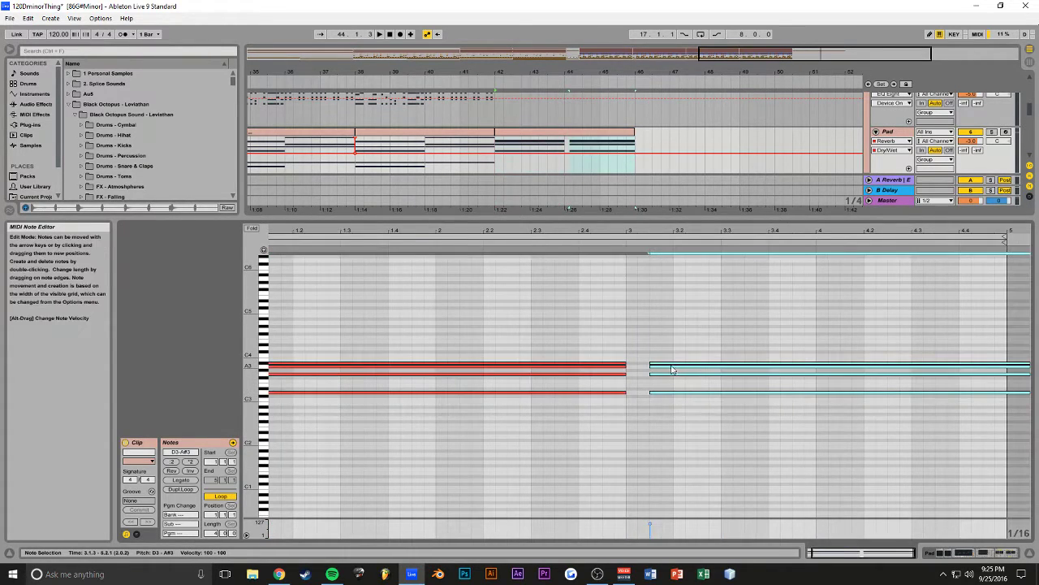
Step: Rework the duplicated chord to C3, F3, G3 and A#3, spanning from bar 3 to the clip's end
drag(646, 375, 654, 412)
key(Delete)
drag(721, 406, 655, 402)
click(648, 389)
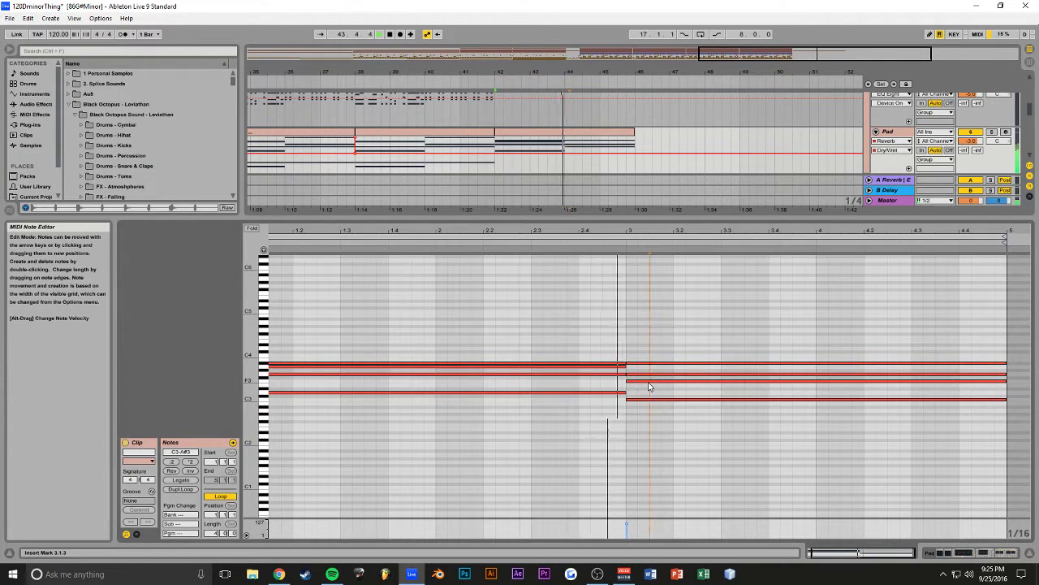
Step: Shorten the second chord's A#3 note to end at bar 4, add an A3 copy for the last bar, and audition the change
drag(560, 219, 563, 267)
key(space)
drag(1006, 412, 943, 420)
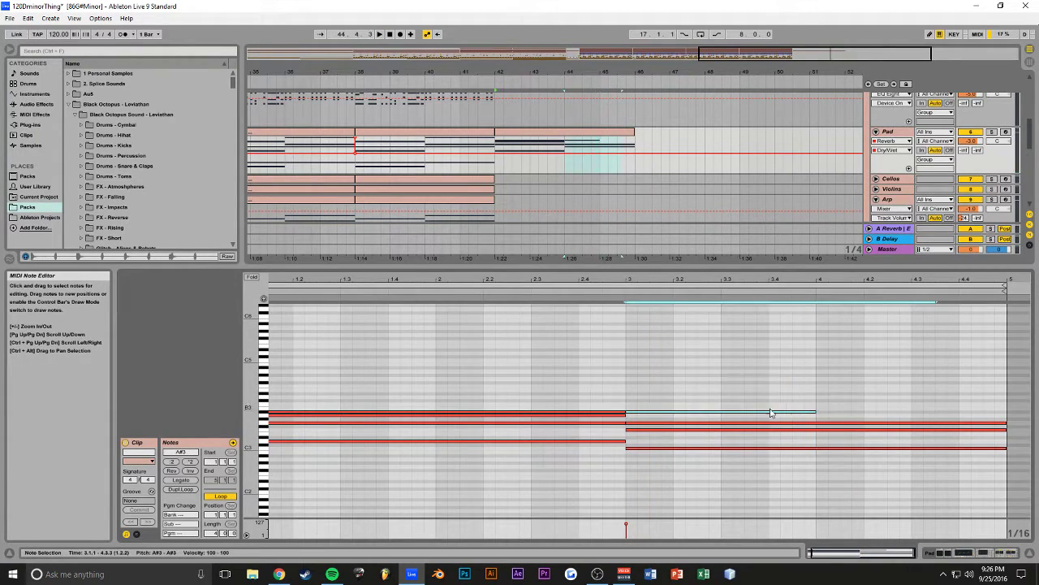
drag(751, 413, 931, 418)
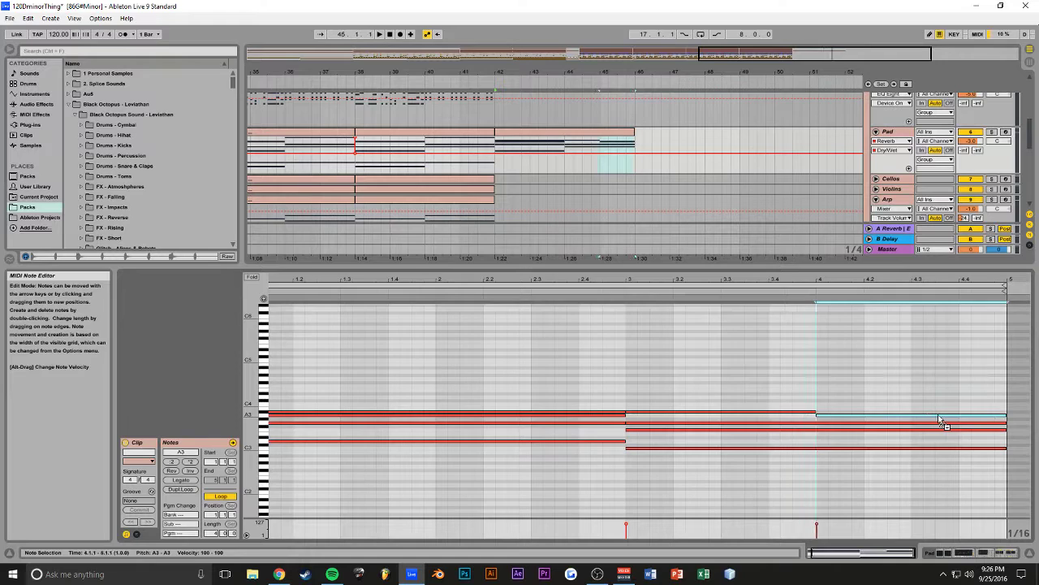
click(819, 381)
key(space)
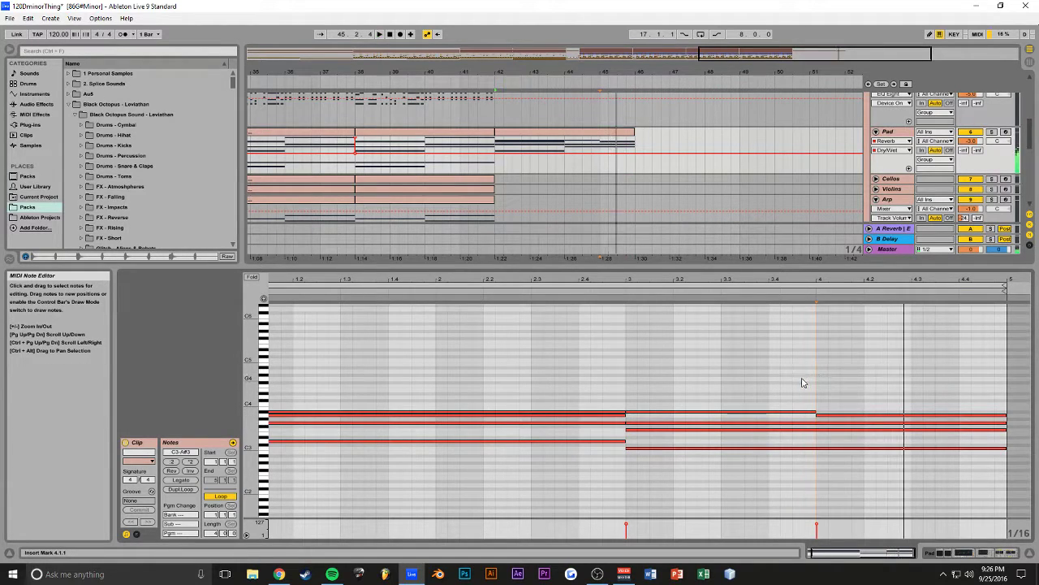
Step: Play back the new Pad chords from bar 44 and the transition into them from bar 40
click(539, 260)
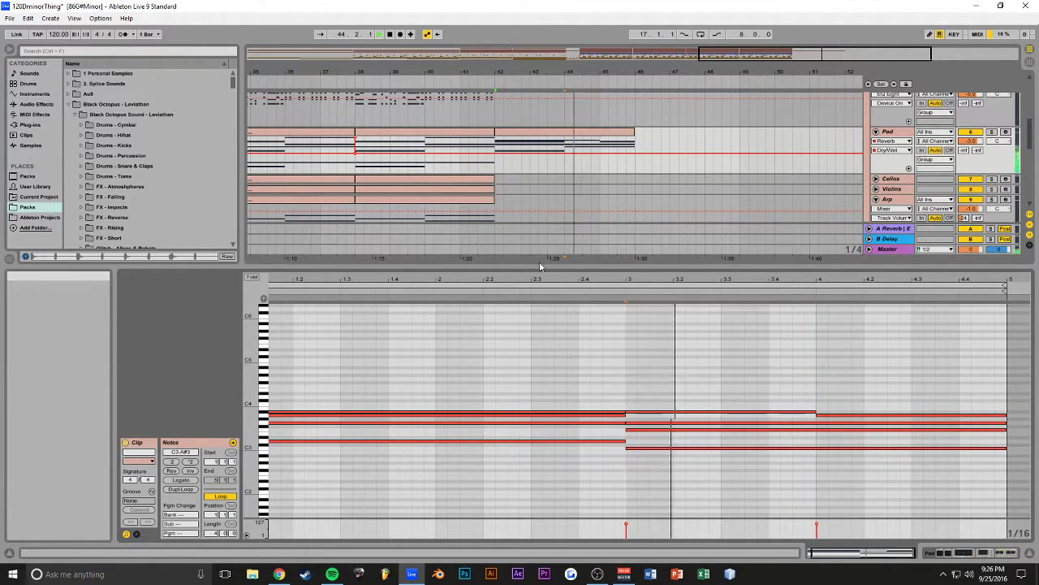
drag(538, 266, 539, 369)
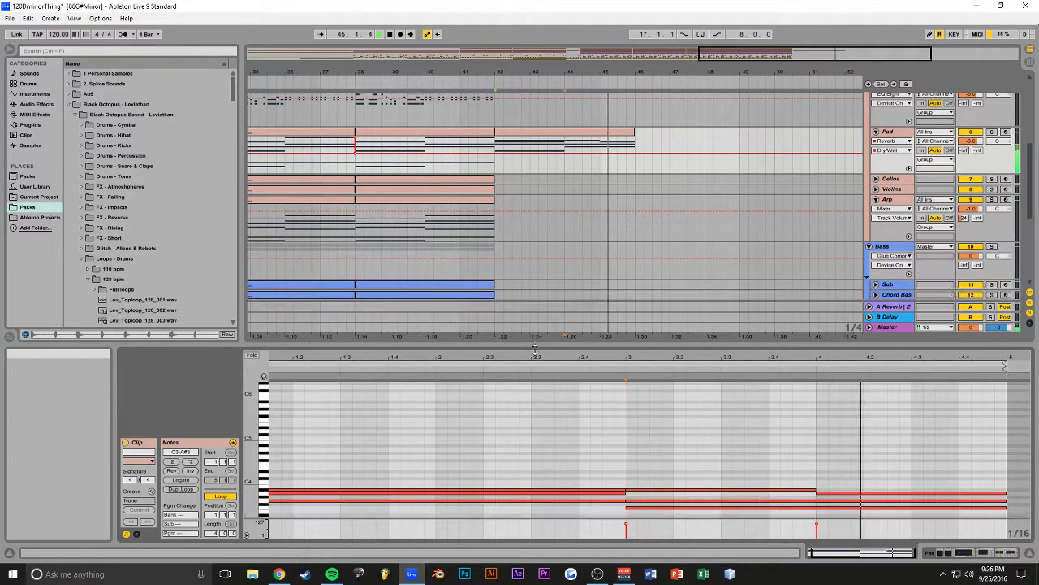
scroll(576, 258, up, 1)
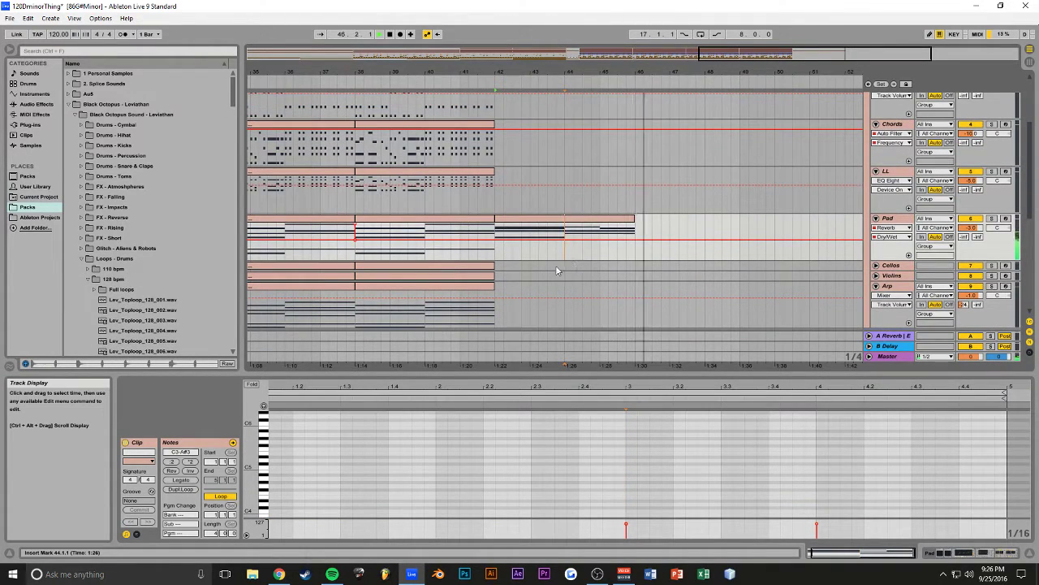
click(438, 201)
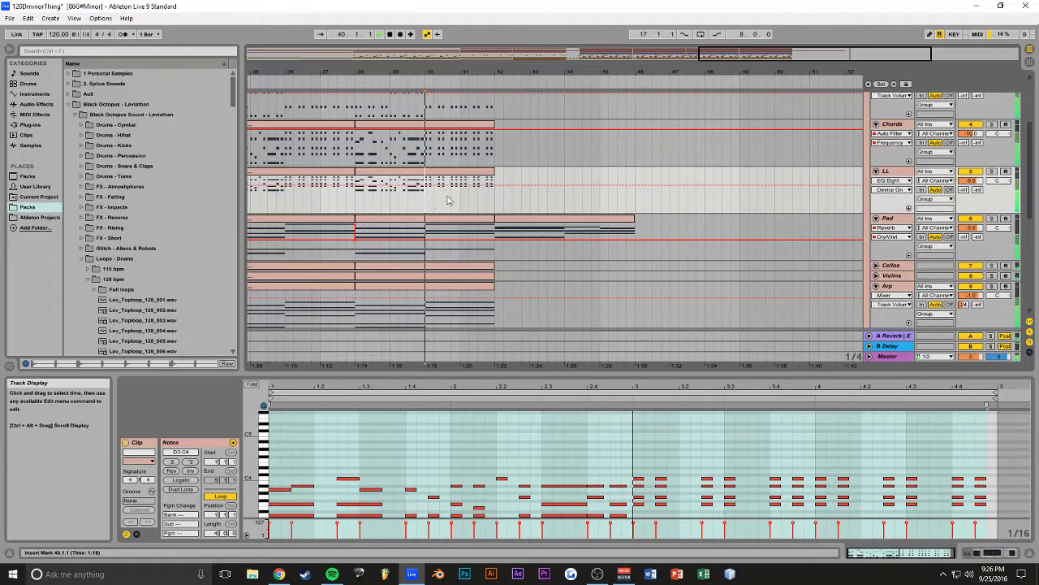
key(alt+Tab)
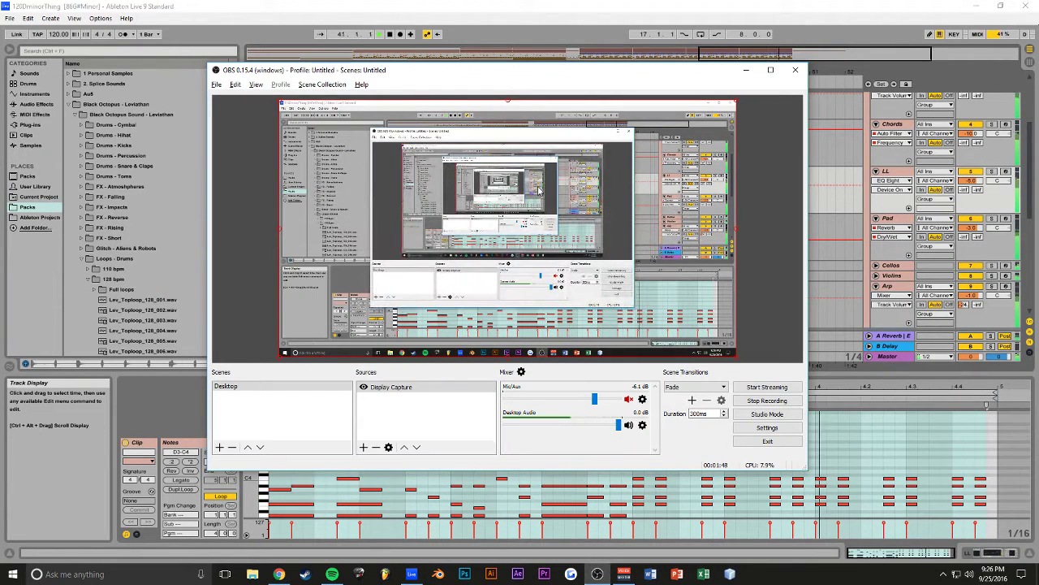
key(alt+Tab)
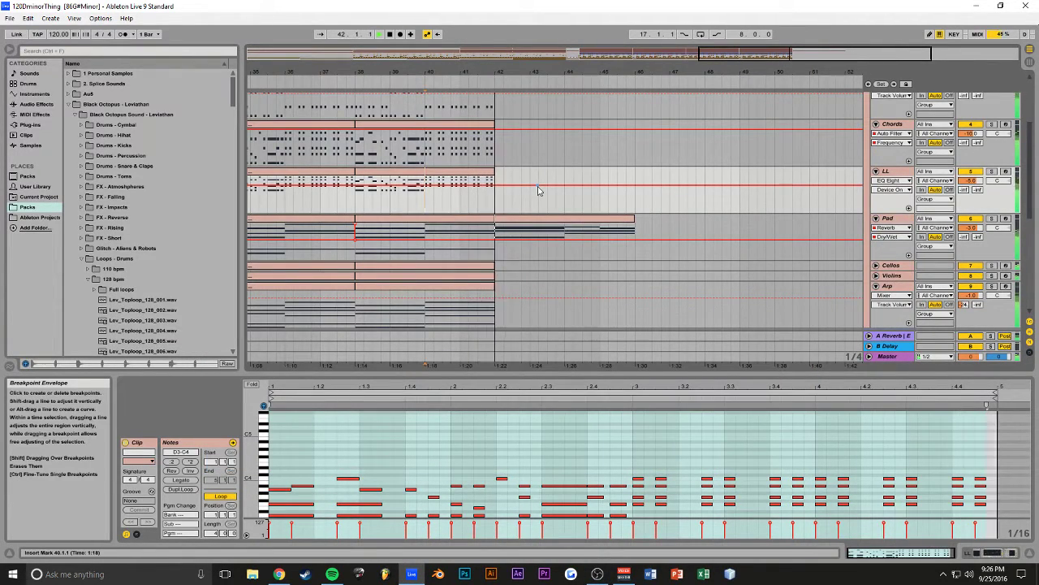
key(alt+Tab)
key(alt+Tab)
key(space)
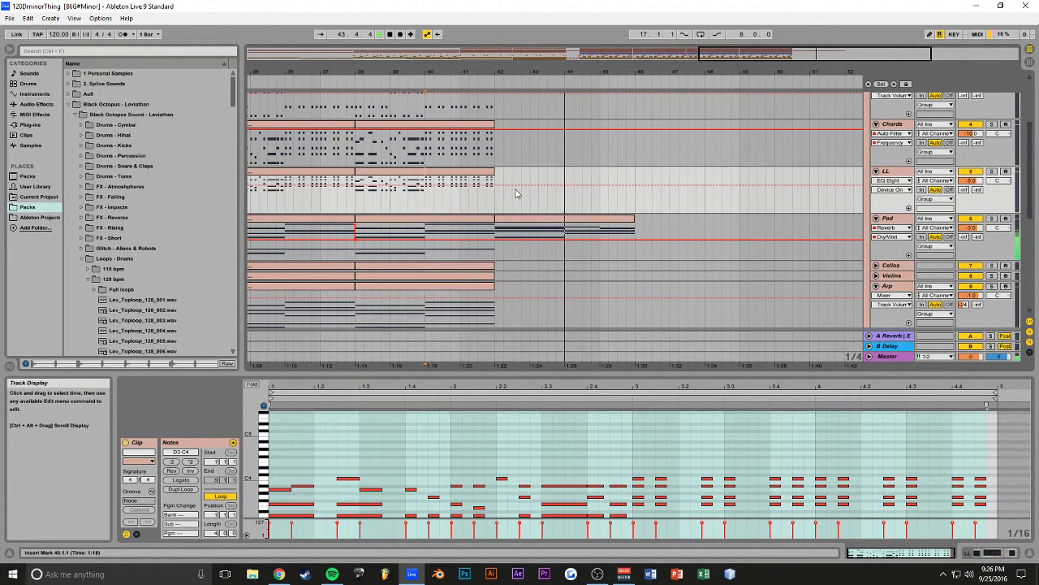
Step: Duplicate the new Pad clip to bar 46 and copy both new Pad clips onto the Arp track at the same position
scroll(515, 193, down, 1)
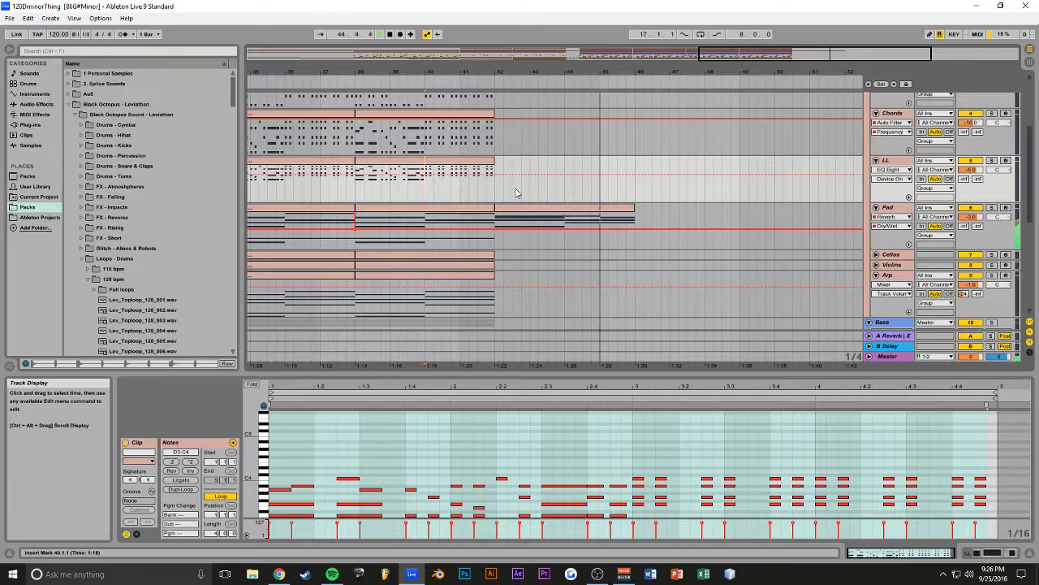
click(571, 209)
key(space)
key(ctrl+d)
scroll(520, 209, down, 1)
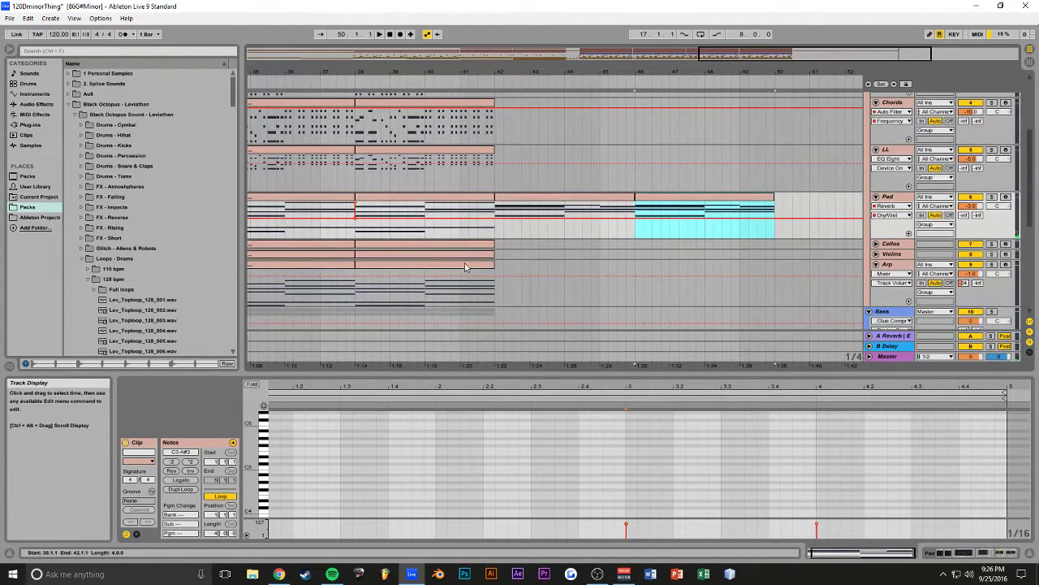
shift+click(674, 199)
drag(587, 218, 585, 284)
Step: In the Arp clip at bar 42, copy the C3 to A3 chord notes, without the top voice, one octave up and play the result
click(553, 266)
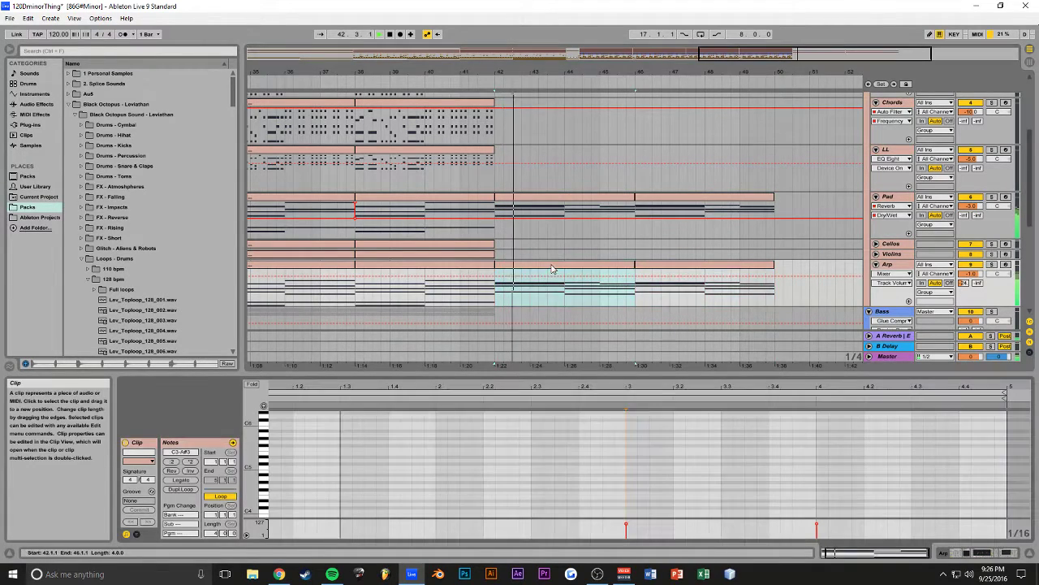
drag(539, 373, 546, 210)
drag(754, 358, 554, 406)
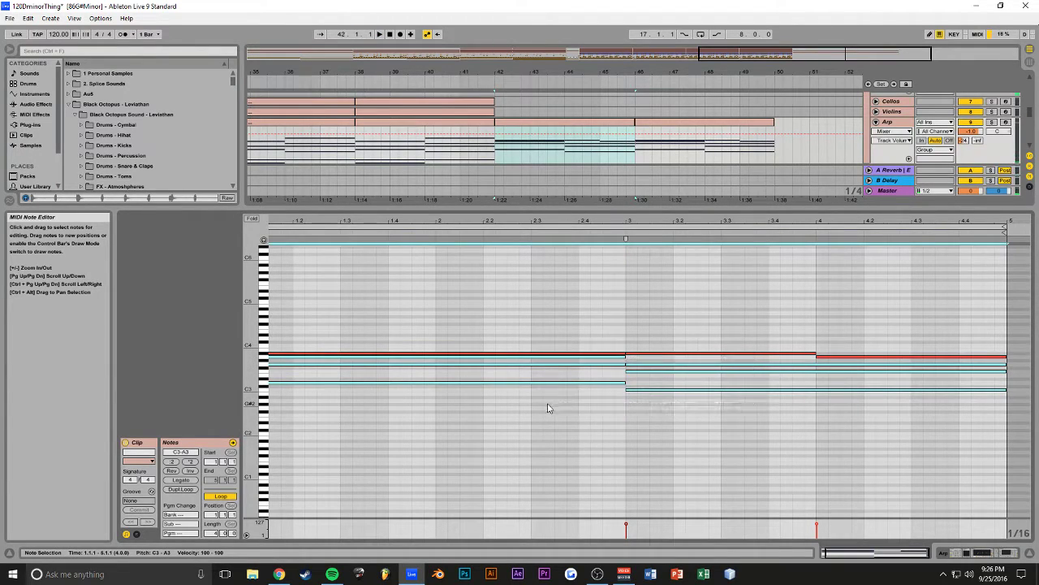
drag(276, 385, 274, 343)
key(space)
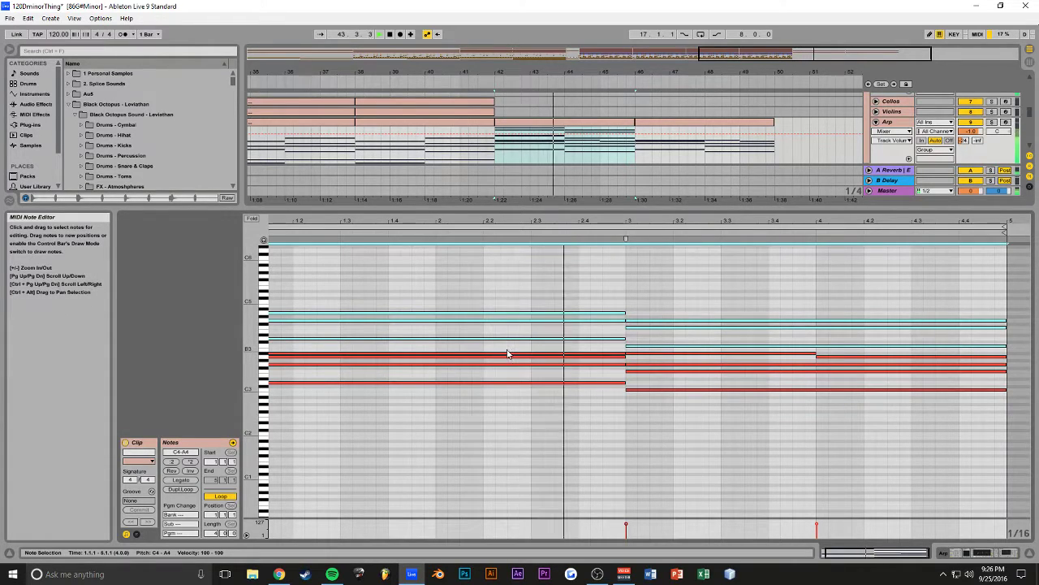
Step: Show the Arp track's Auto Filter frequency automation and drop it to 176 Hz at bar 42
drag(560, 209, 580, 346)
scroll(598, 243, up, 2)
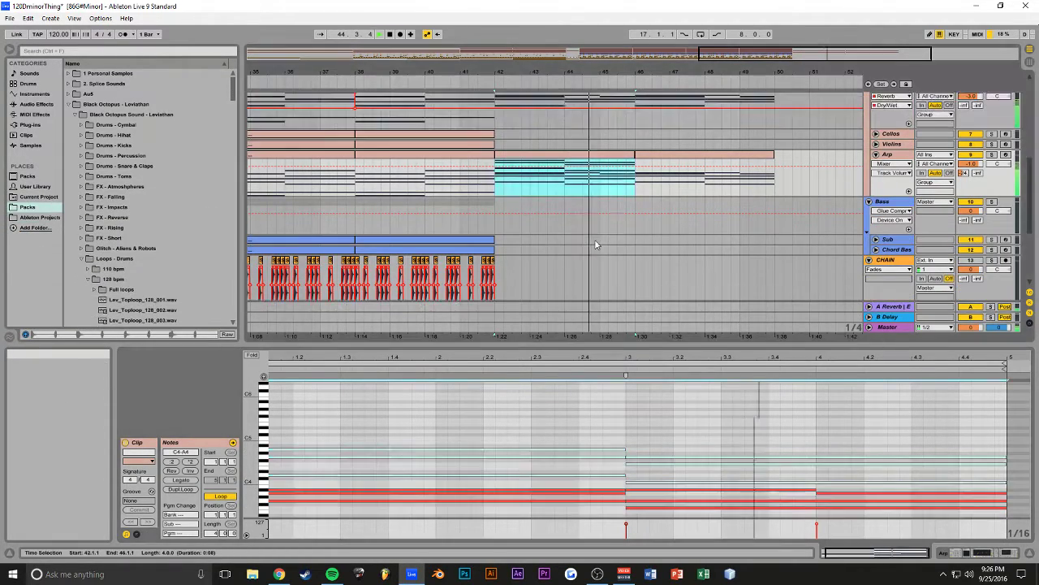
click(966, 553)
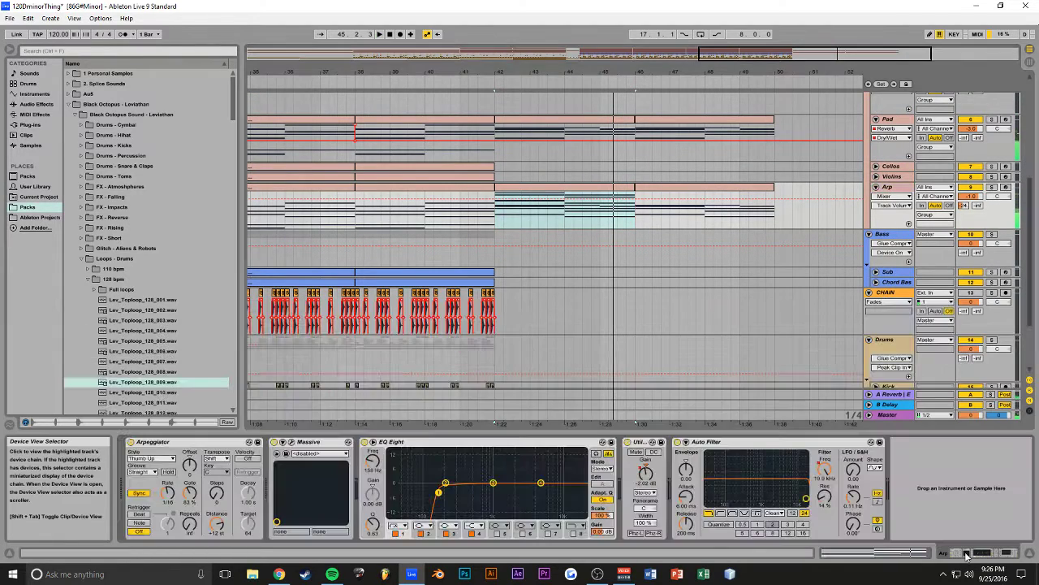
click(825, 471)
scroll(566, 186, up, 2)
drag(749, 57, 763, 86)
drag(479, 213, 367, 220)
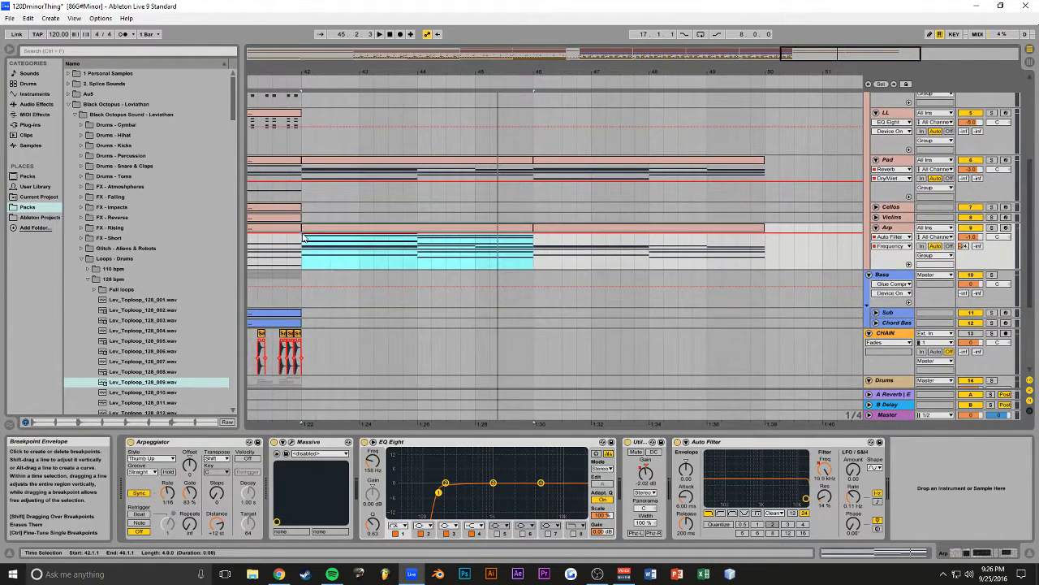
drag(308, 238, 309, 258)
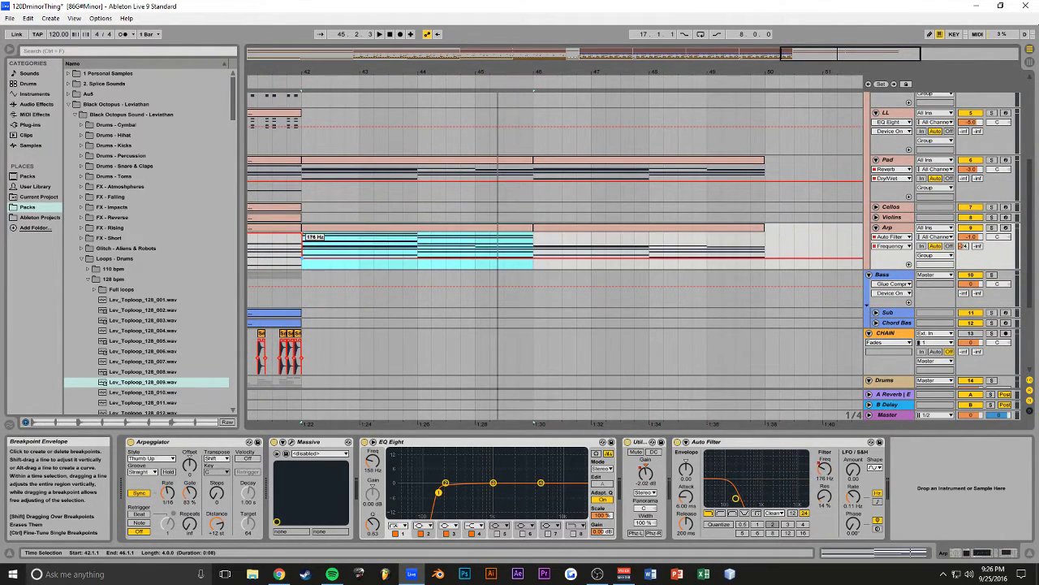
Step: Replace the Arp clip at bar 46 with a duplicate of the octave-doubled clip at bar 42
click(700, 235)
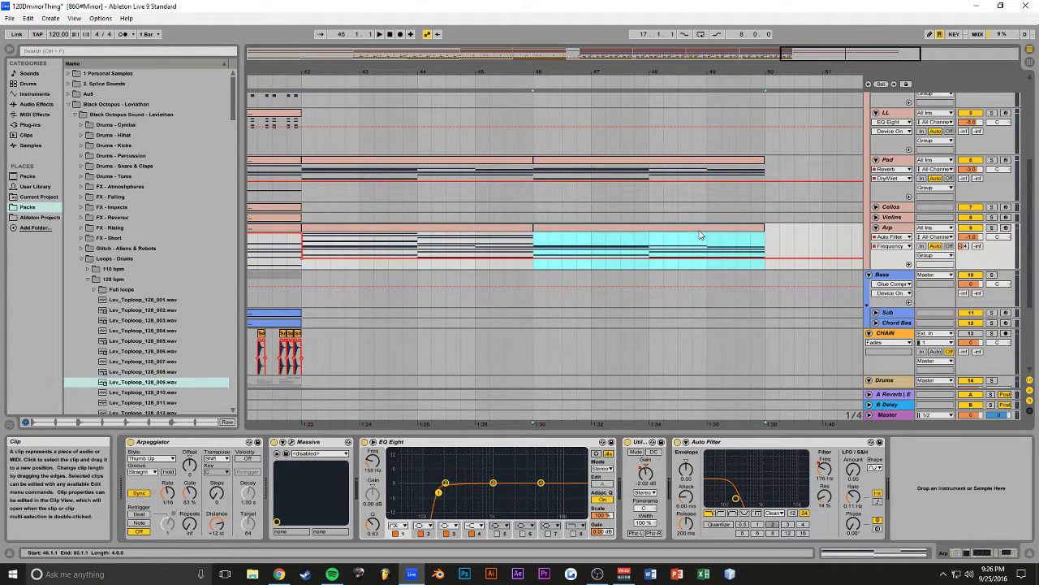
key(Delete)
click(515, 229)
key(ctrl+d)
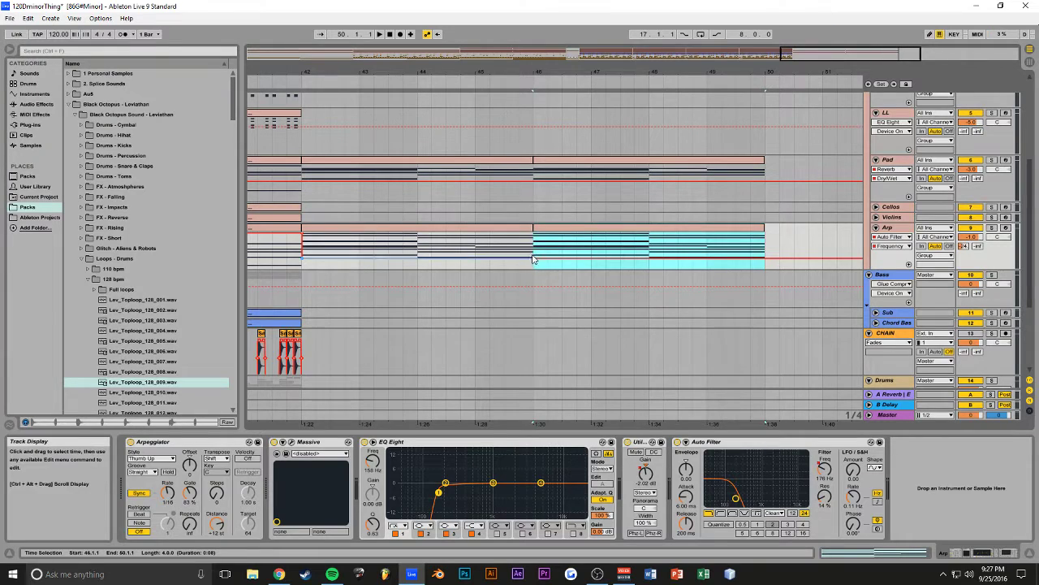
Step: Ramp the Arp's filter frequency from bar 42 up to 19.9 kHz at bar 50 and play the sweep
drag(739, 259, 763, 235)
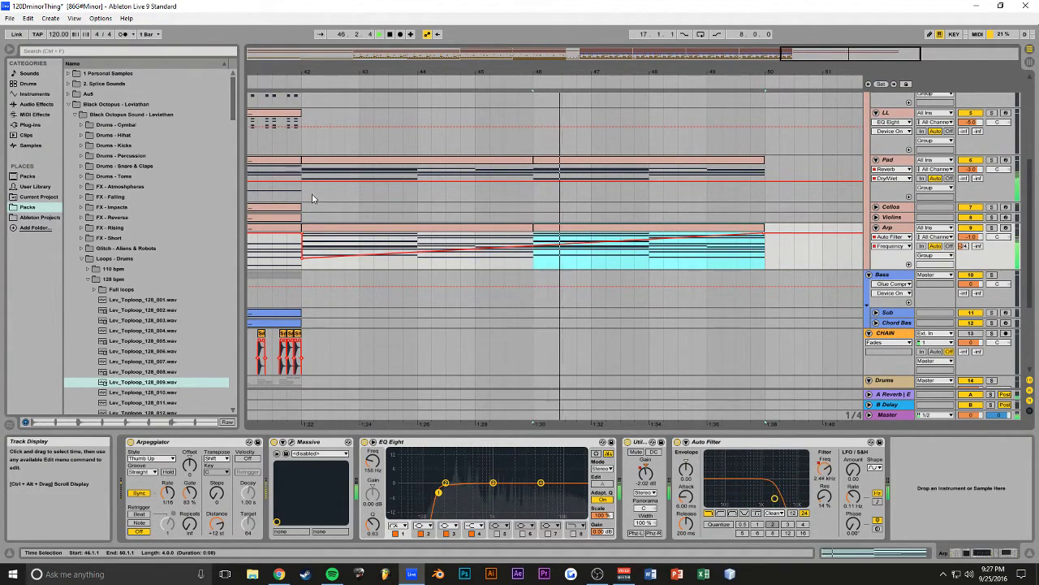
click(370, 229)
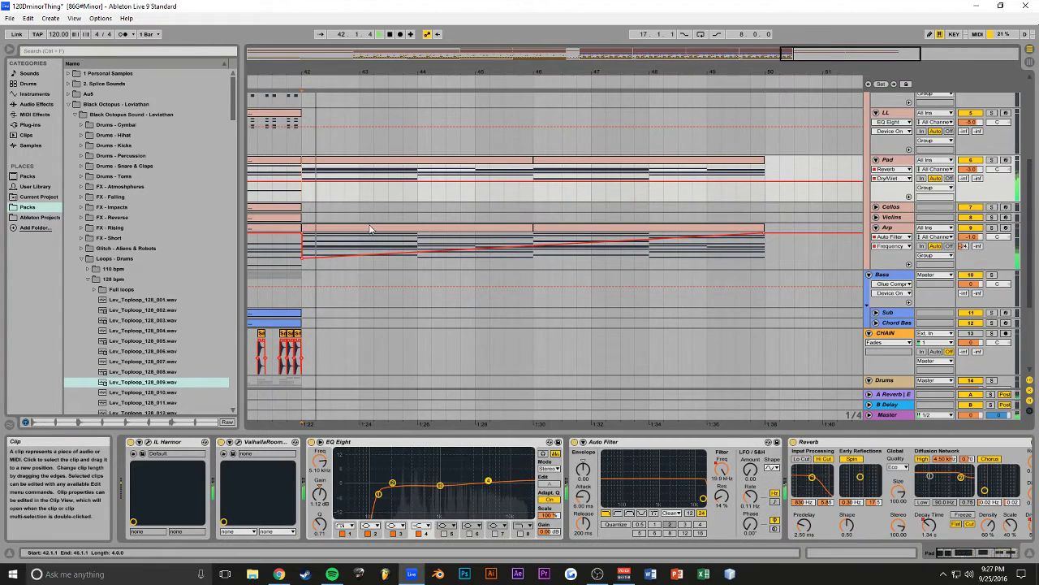
click(305, 238)
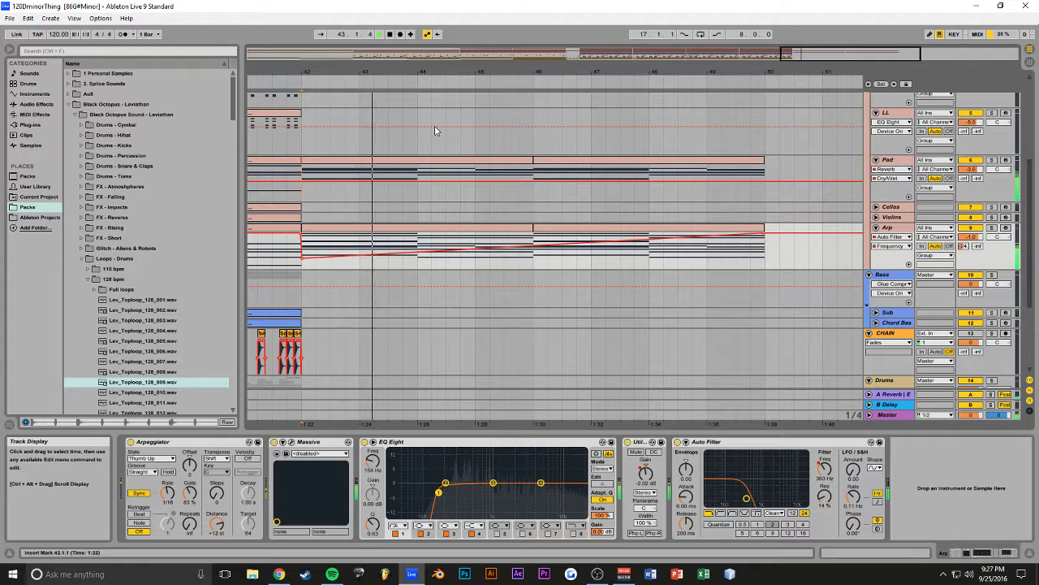
Step: Lower the Arp's Utility gain automation to -7.42 dB from bar 42 onward, play it back and save the set
mouse_move(812, 55)
mouse_down()
mouse_move(804, 29)
mouse_move(806, 44)
mouse_move(796, 46)
mouse_up()
click(892, 237)
click(884, 277)
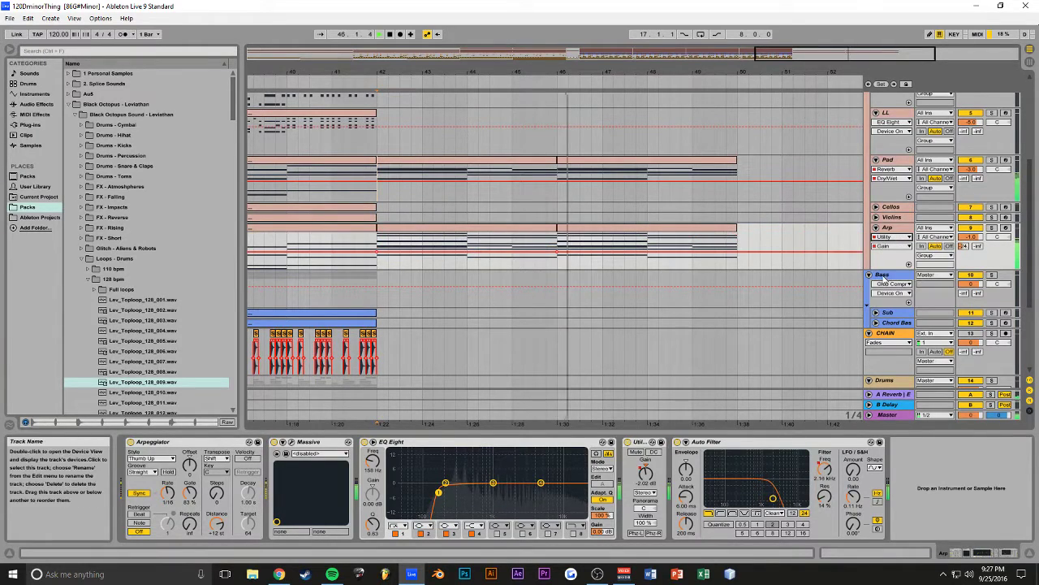
click(892, 246)
click(887, 262)
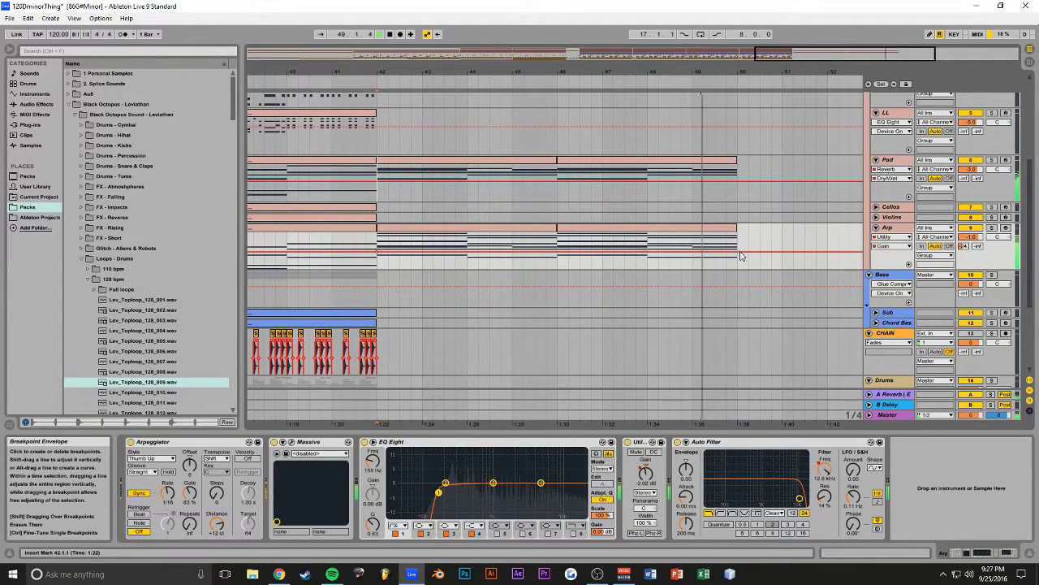
drag(792, 53, 789, 101)
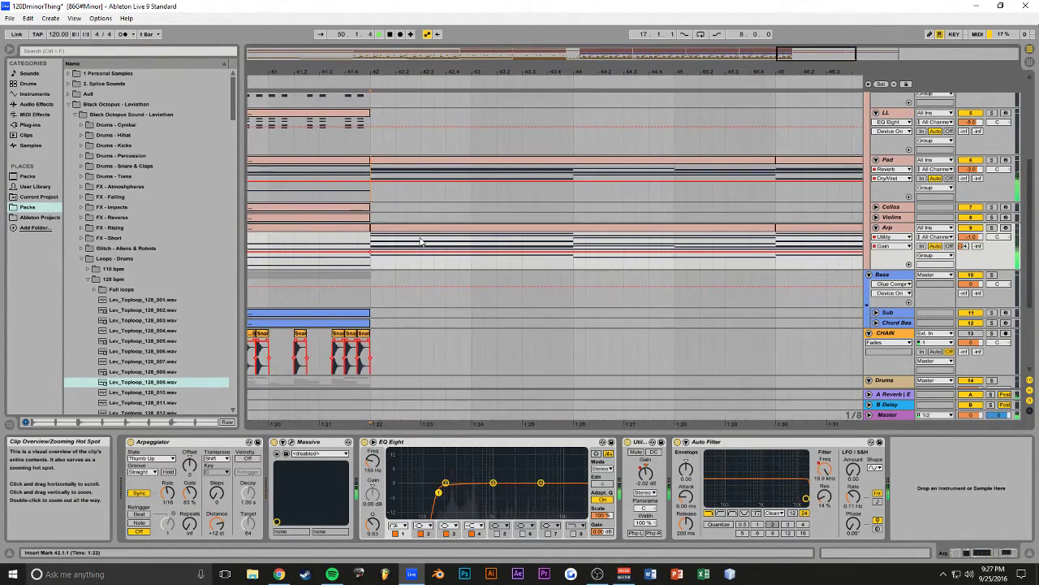
drag(372, 256, 372, 262)
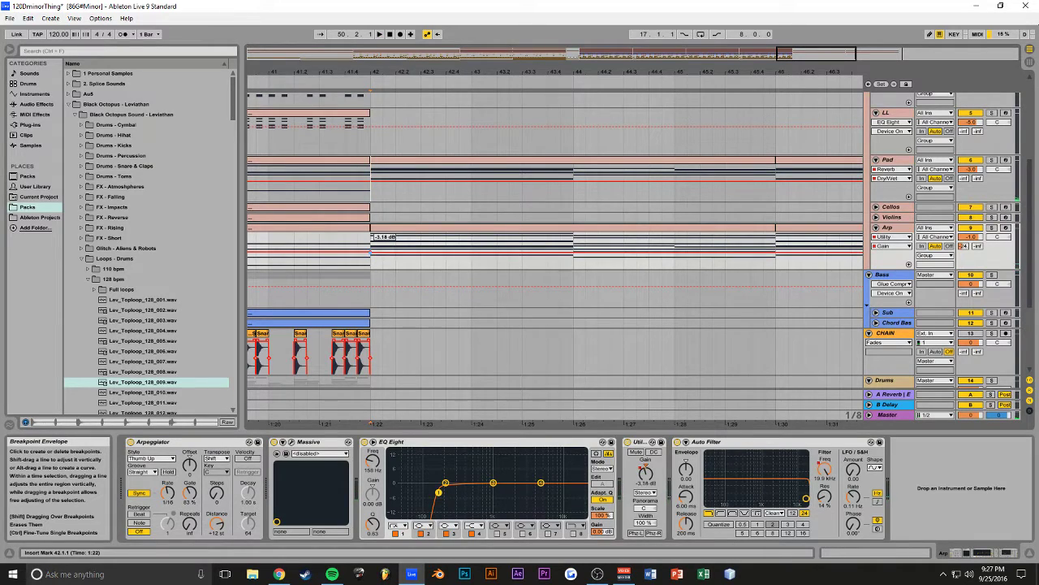
key(space)
key(ctrl+s)
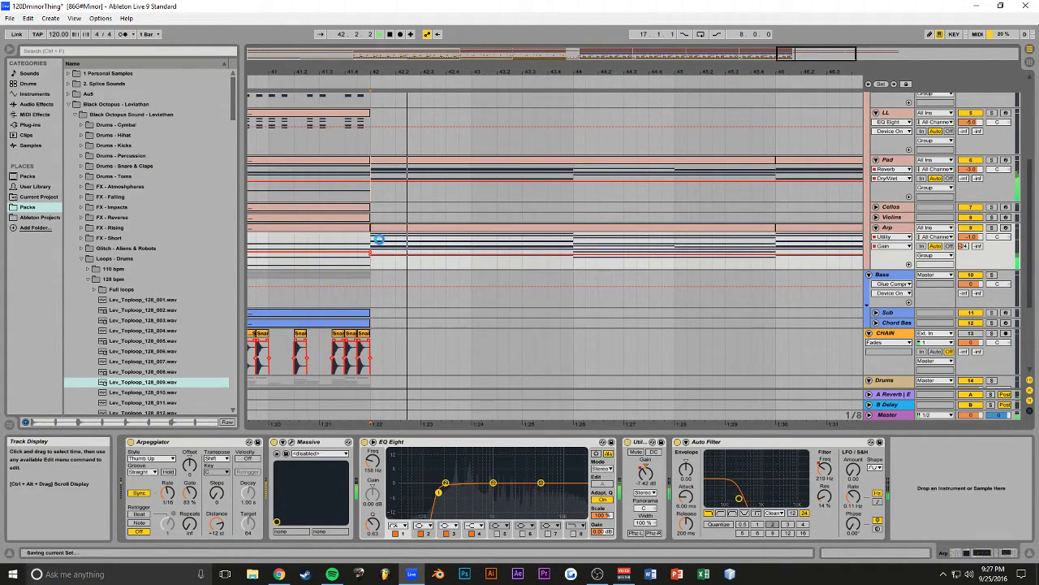
key(space)
Step: Copy the Pad clip at bar 42 onto the LL track and duplicate it to bar 46
drag(798, 53, 797, 22)
scroll(587, 209, up, 5)
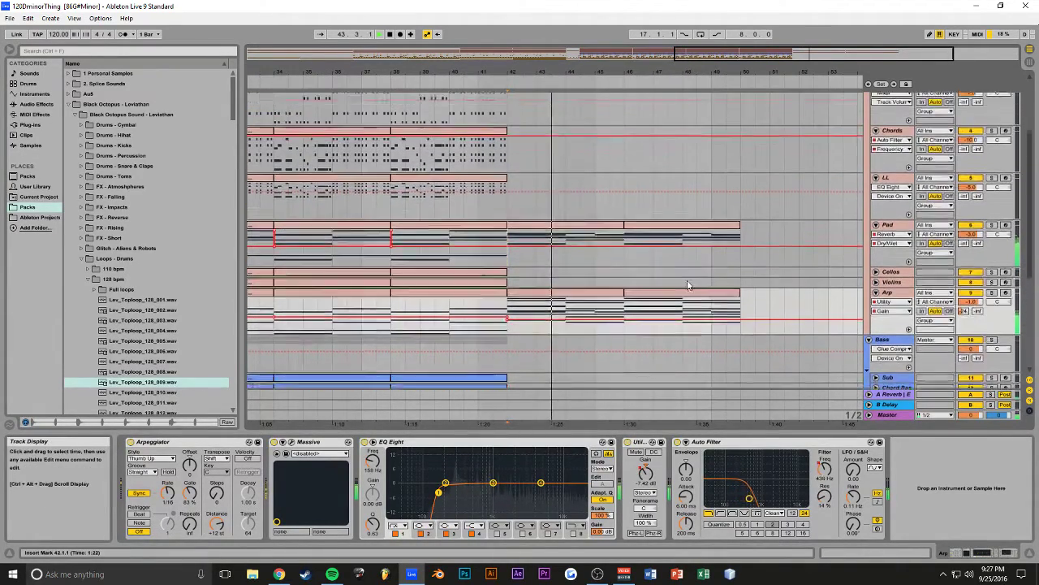
click(549, 294)
drag(549, 295, 553, 267)
key(ctrl+d)
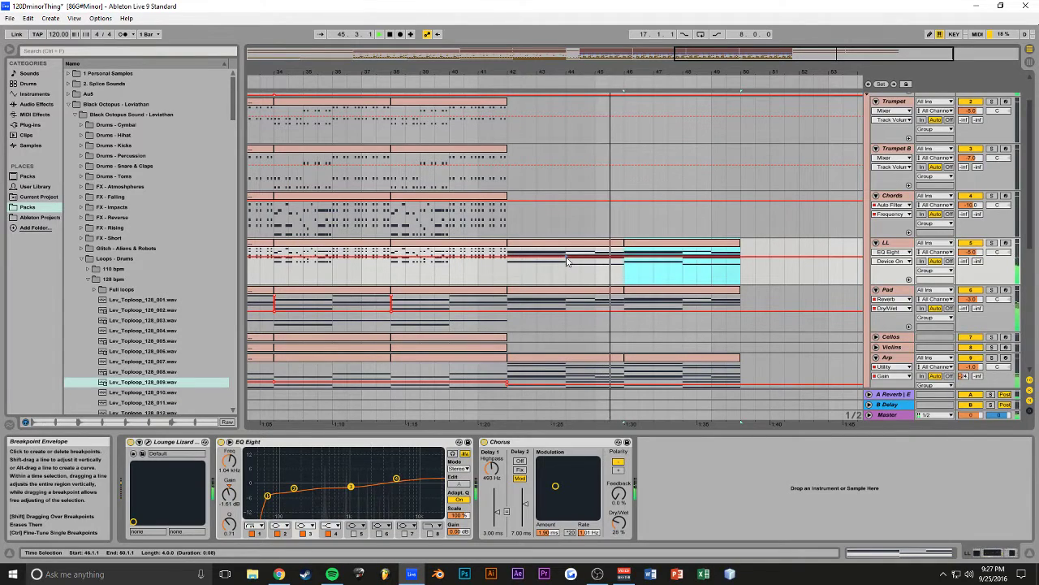
Step: Transpose the LL clip at bar 46 down one octave, use it for both bars 42 and 46, and play the result
double_click(646, 246)
scroll(766, 446, down, 4)
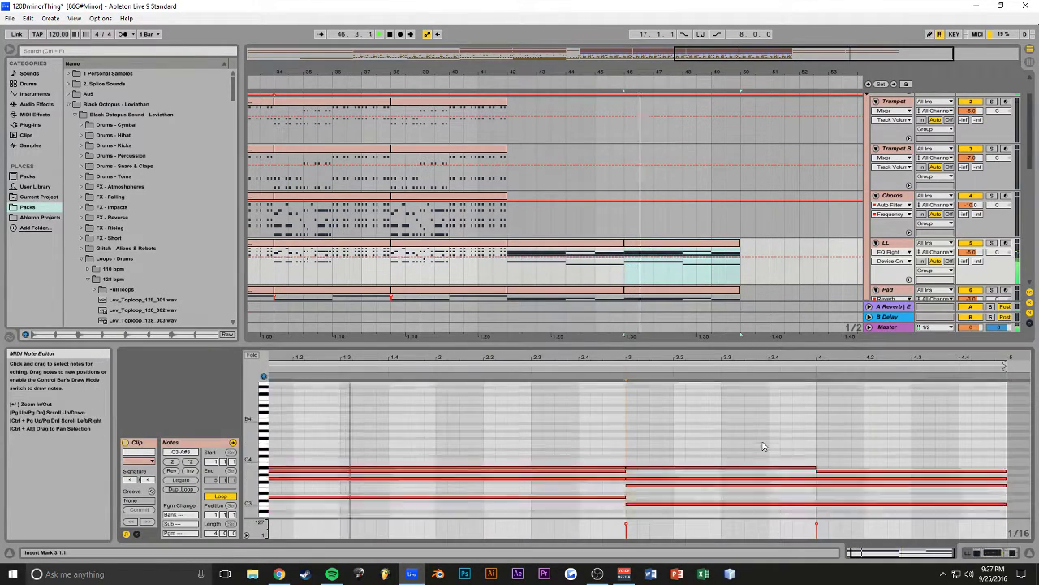
key(ctrl+a)
key(shift+Down)
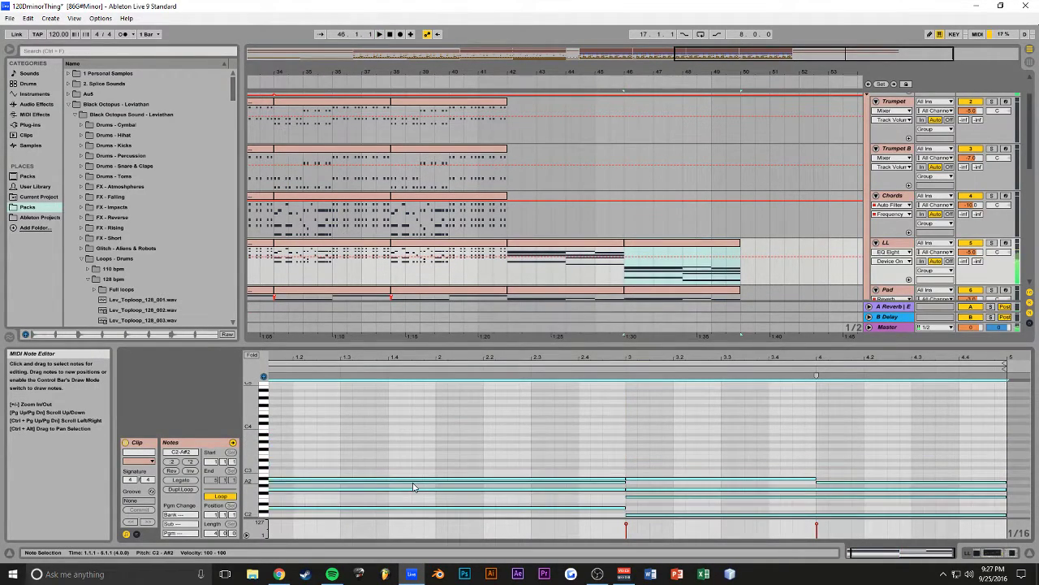
click(599, 244)
key(Delete)
drag(678, 244, 557, 253)
key(ctrl+d)
click(509, 222)
key(space)
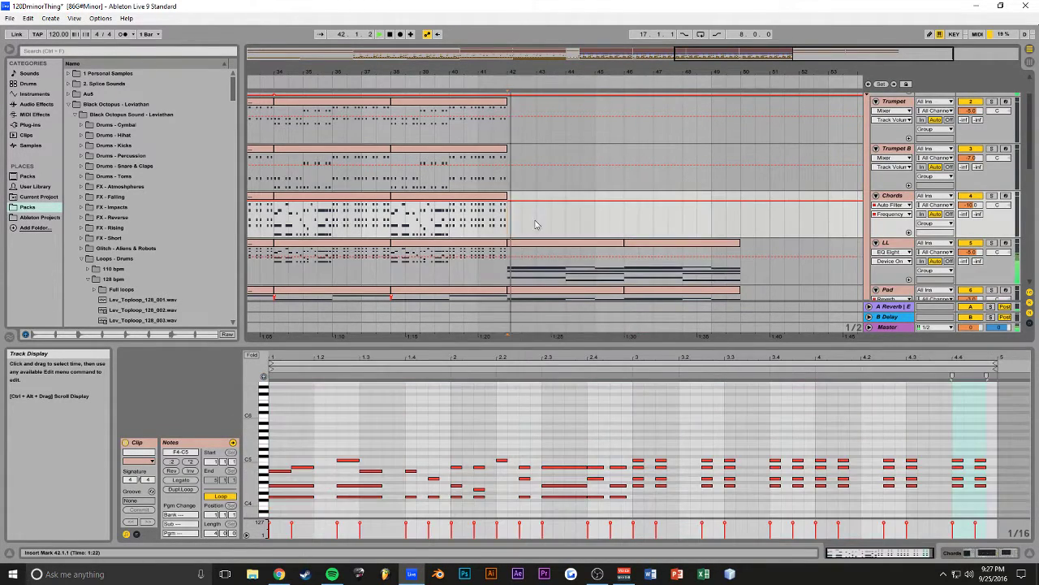
Step: Delete both new LL clips between bars 42 and 50
double_click(545, 244)
scroll(637, 209, down, 2)
shift+click(658, 192)
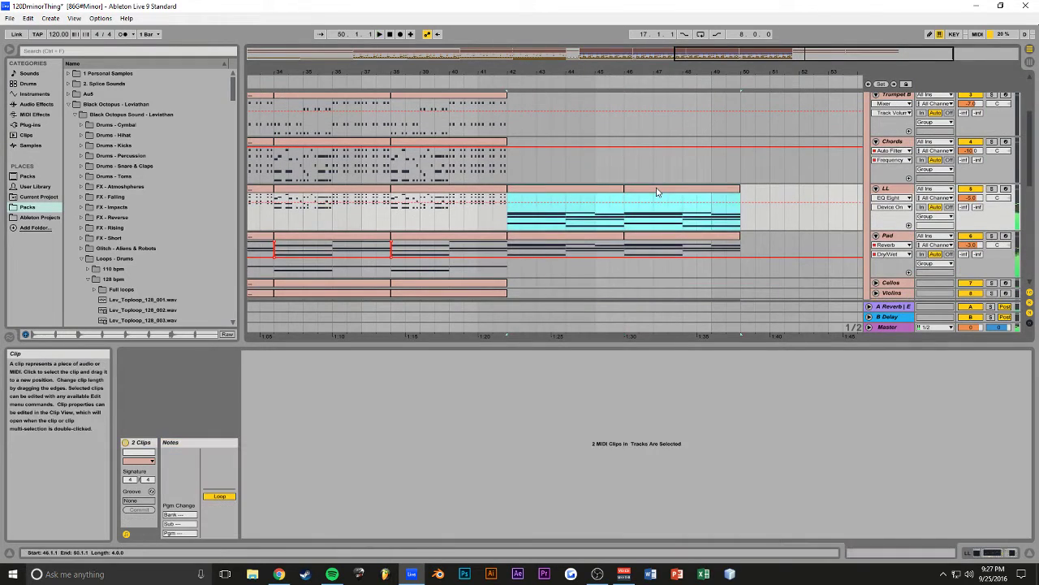
key(Delete)
Step: Copy both Arp clips from bars 42 to 50 onto the LL track at the same position
scroll(659, 193, down, 2)
click(665, 239)
shift+click(578, 239)
drag(565, 239, 571, 131)
key(space)
Step: Solo the LL track, delete its clip at bar 46, and transpose the bar 42 clip's notes down one octave to C2-A3
scroll(580, 168, up, 1)
click(990, 146)
click(682, 153)
key(Delete)
click(599, 153)
drag(816, 420, 225, 573)
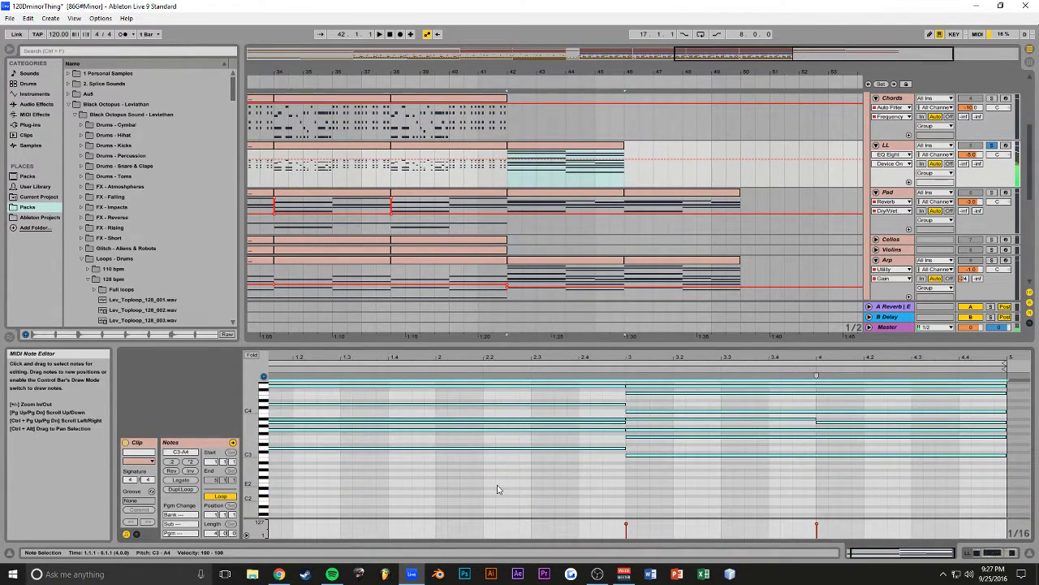
key(shift+Down)
key(space)
drag(520, 344, 521, 393)
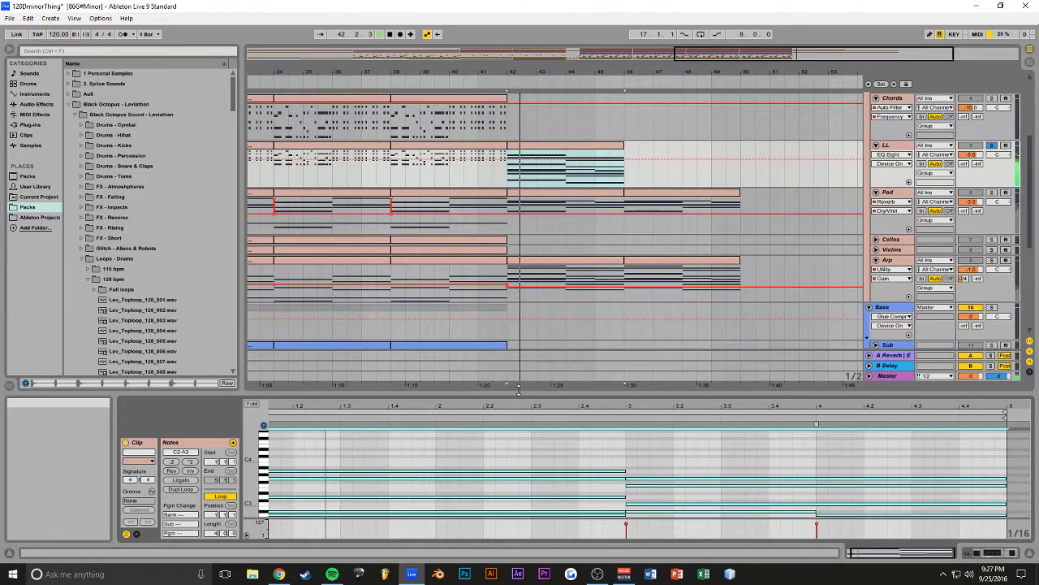
Step: Duplicate the transposed LL clip to bar 46 and take the LL track out of solo
click(626, 152)
click(605, 149)
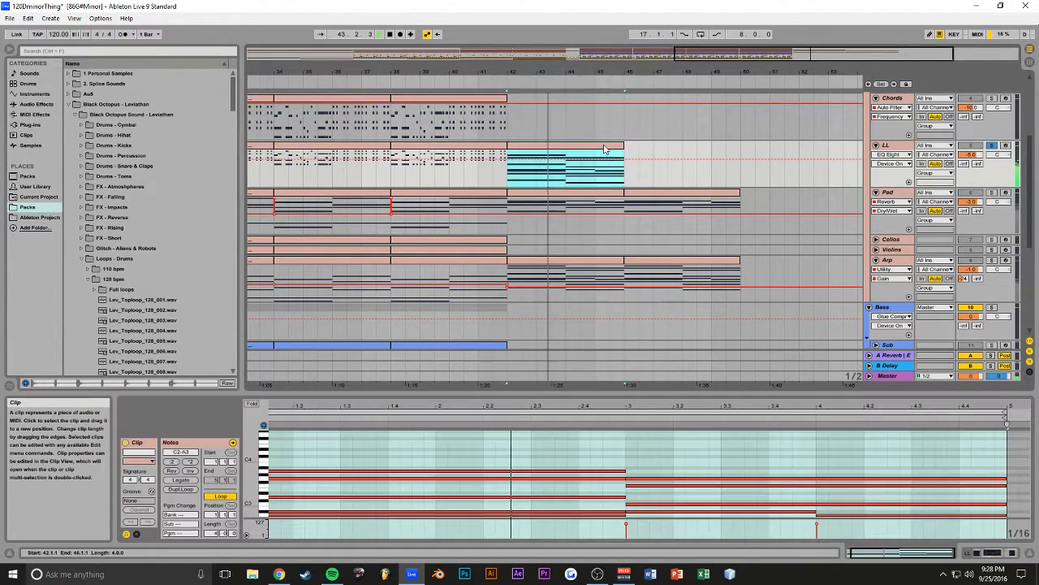
key(ctrl+d)
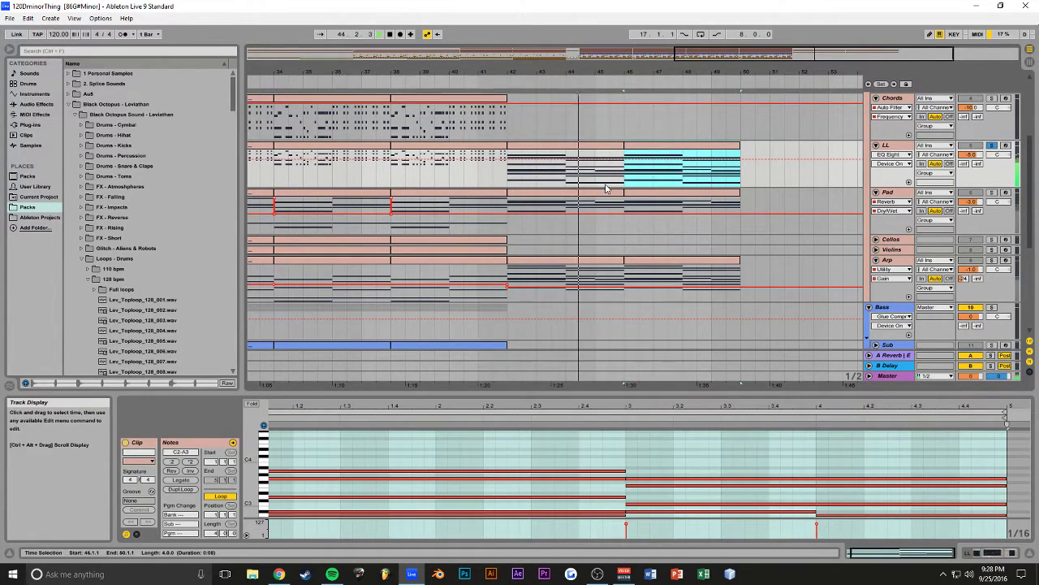
scroll(605, 196, up, 5)
scroll(562, 245, down, 4)
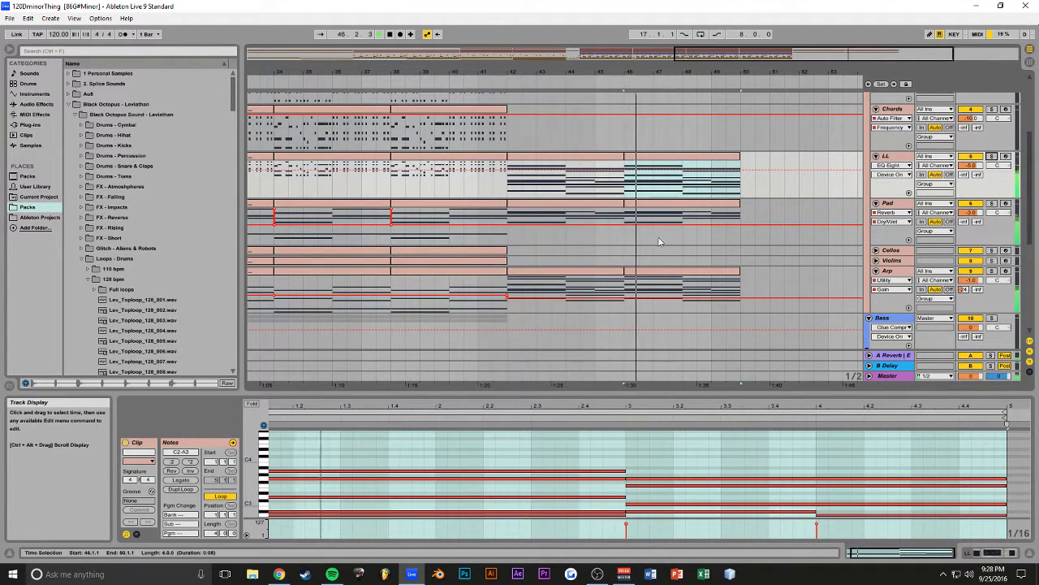
Step: Place copies of the last CHAIN snare clip at bars 42, 43, 44 and 45 and play them from bar 42
scroll(643, 265, down, 5)
scroll(644, 265, up, 1)
scroll(644, 266, down, 15)
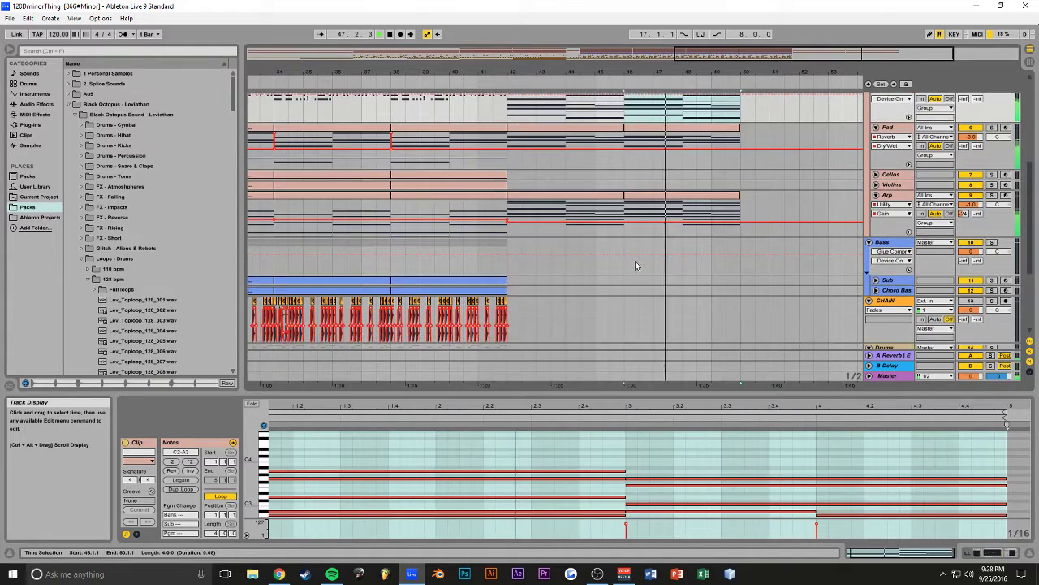
drag(756, 57, 783, 112)
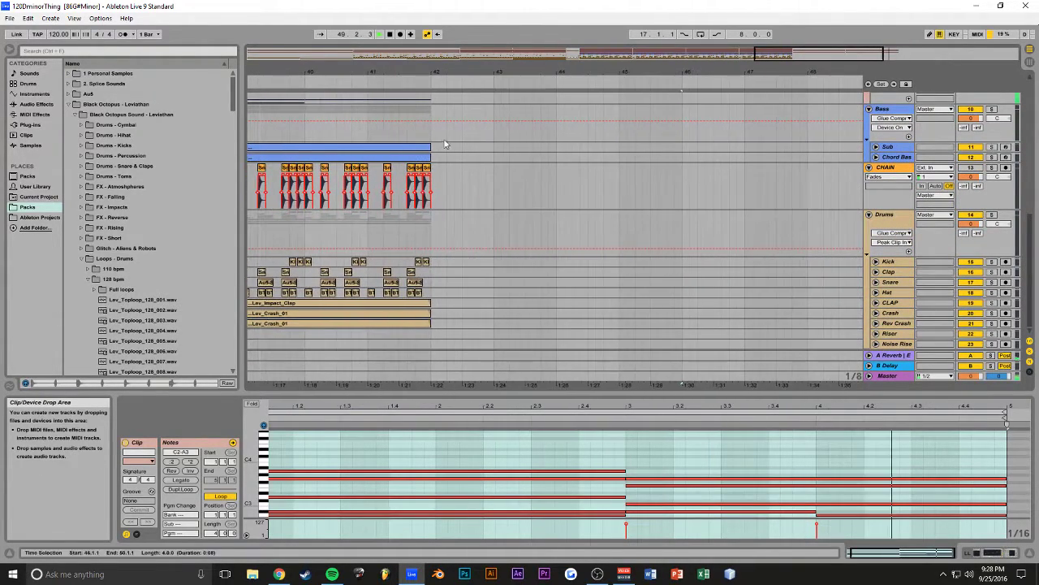
key(space)
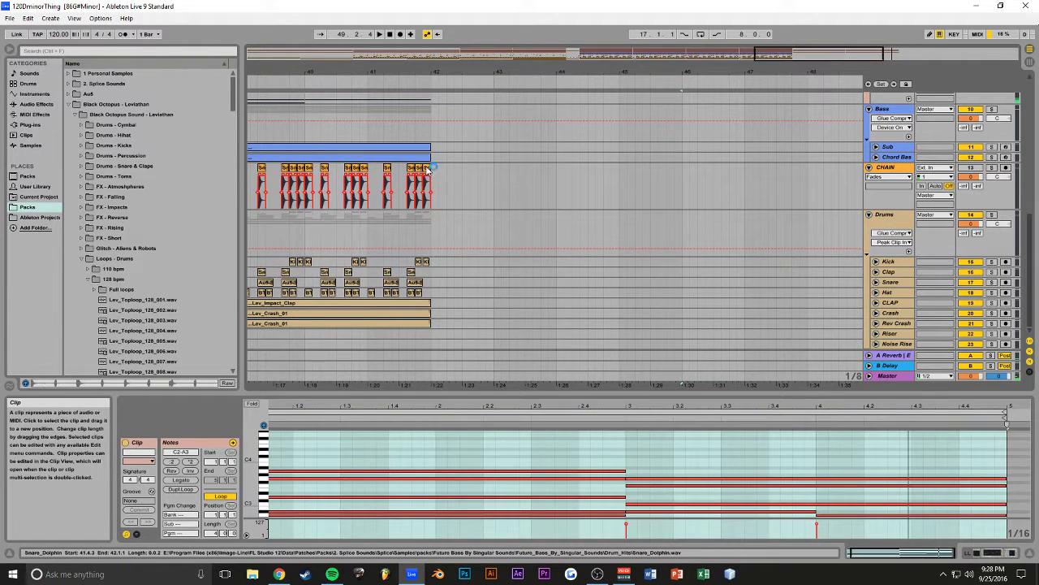
click(428, 171)
mouse_move(428, 170)
mouse_down()
mouse_move(439, 172)
mouse_move(431, 177)
mouse_up()
click(435, 136)
key(space)
key(space)
key(space)
click(431, 130)
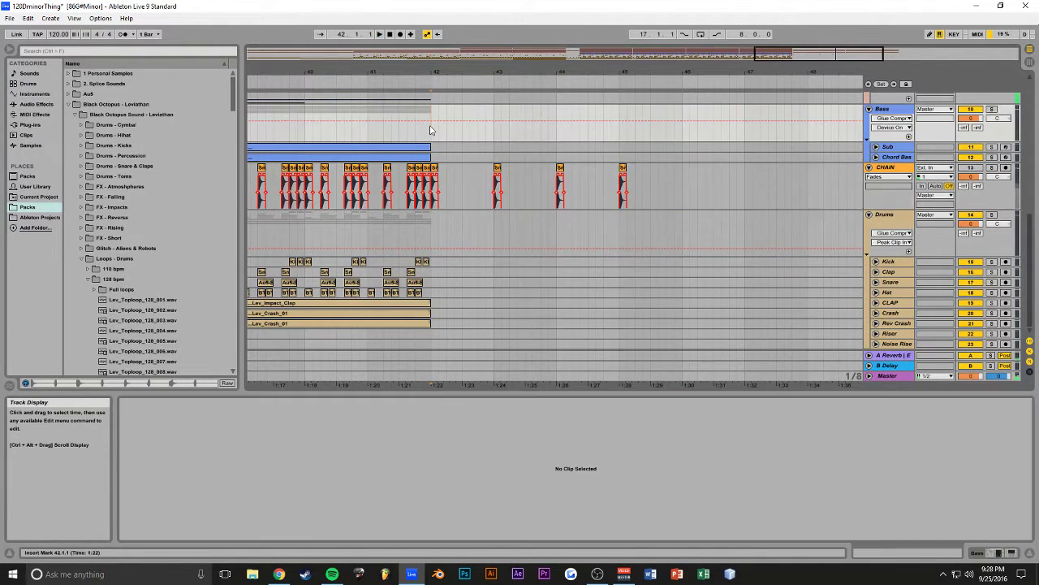
Step: Delete the four snare copies from bar 42 onward on the CHAIN track
scroll(468, 235, up, 3)
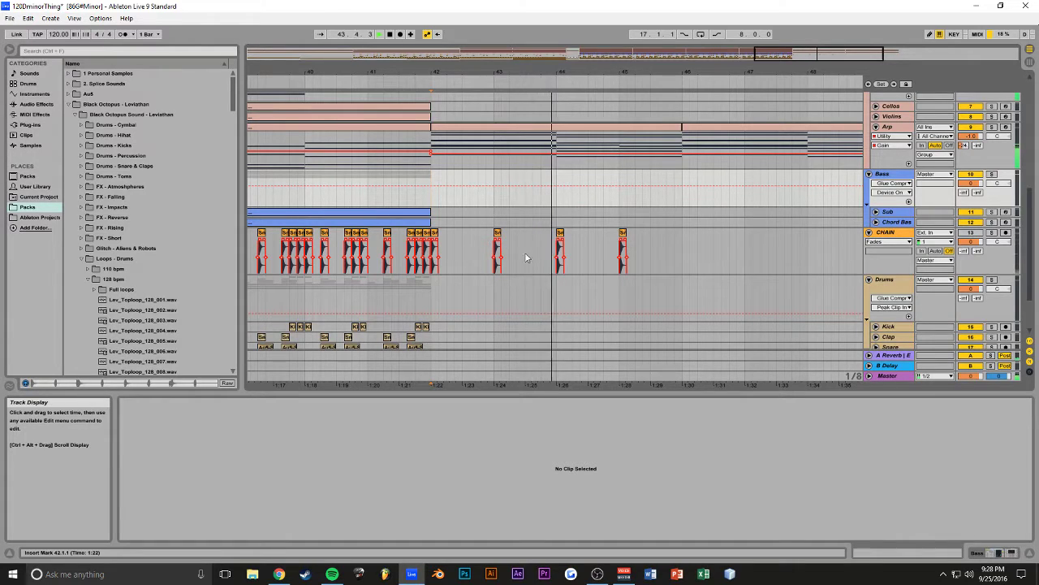
drag(708, 245, 436, 257)
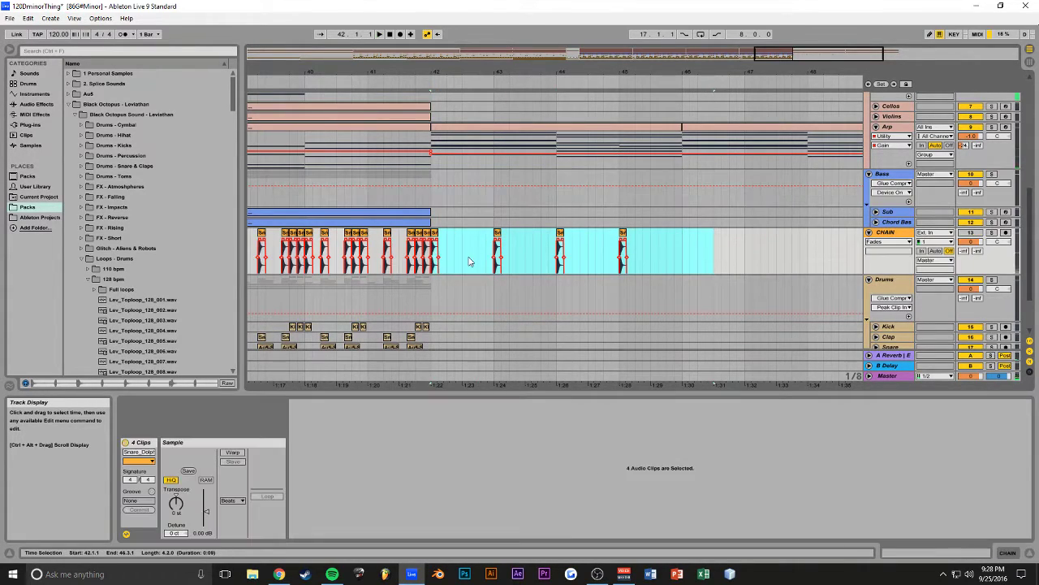
key(Delete)
Step: Save the set and play the transition into the new section from bar 40
key(ctrl+s)
click(306, 171)
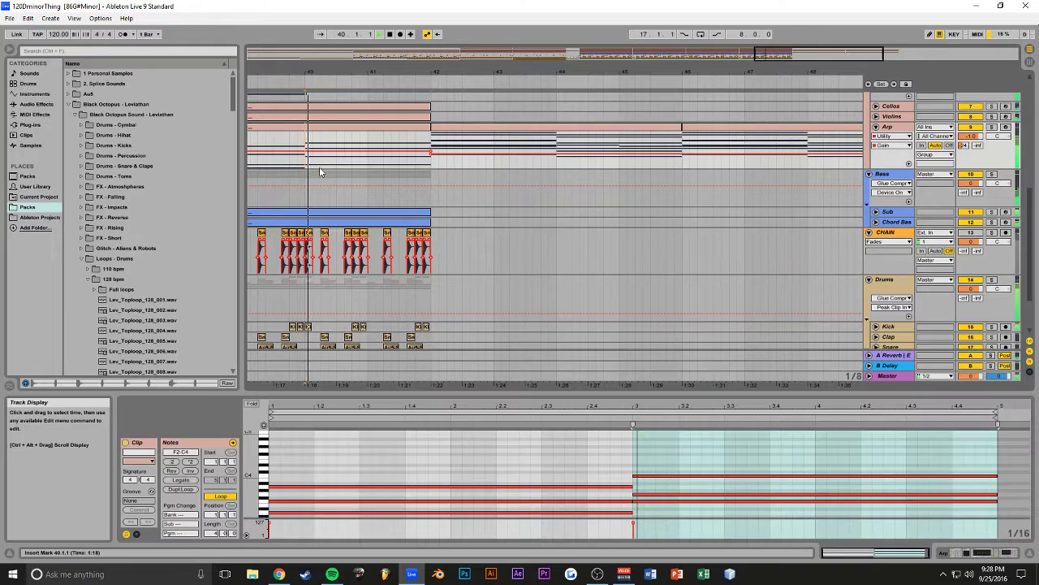
scroll(511, 290, up, 2)
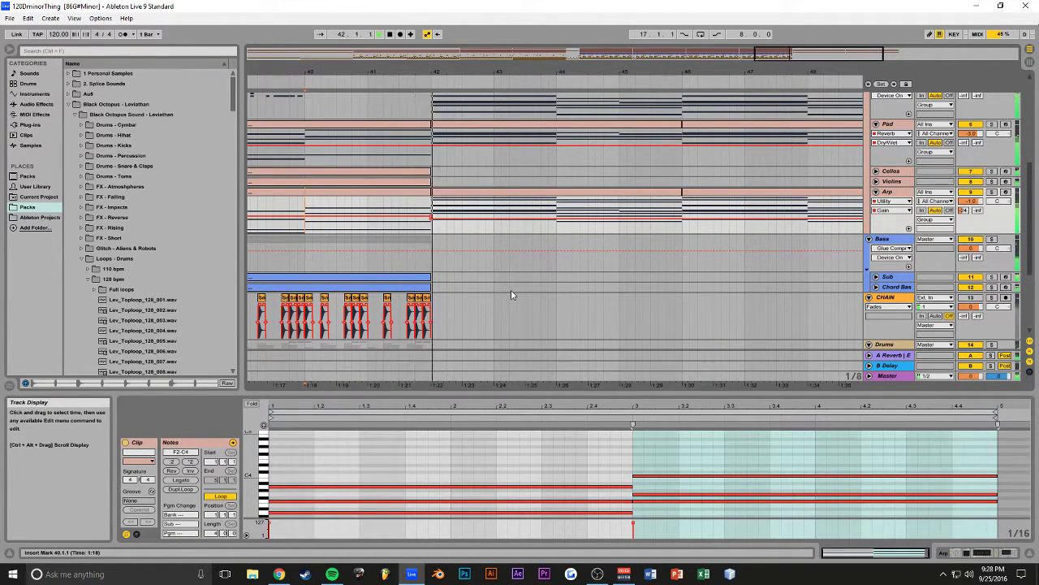
scroll(471, 301, down, 4)
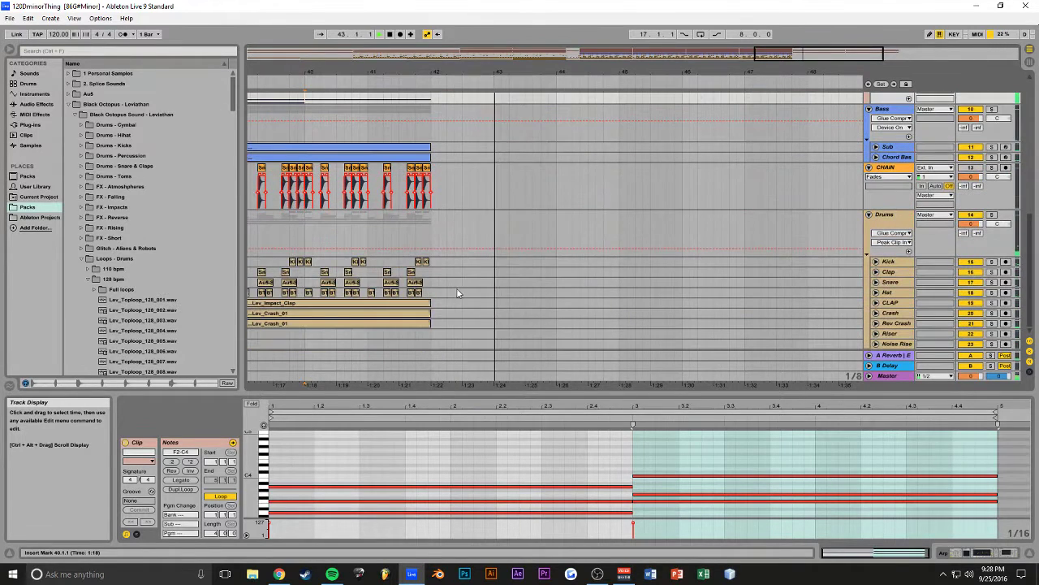
Step: Duplicate the Lev_Crash_01 clip on the Crash track to bar 42 and play it
click(876, 314)
scroll(853, 313, down, 2)
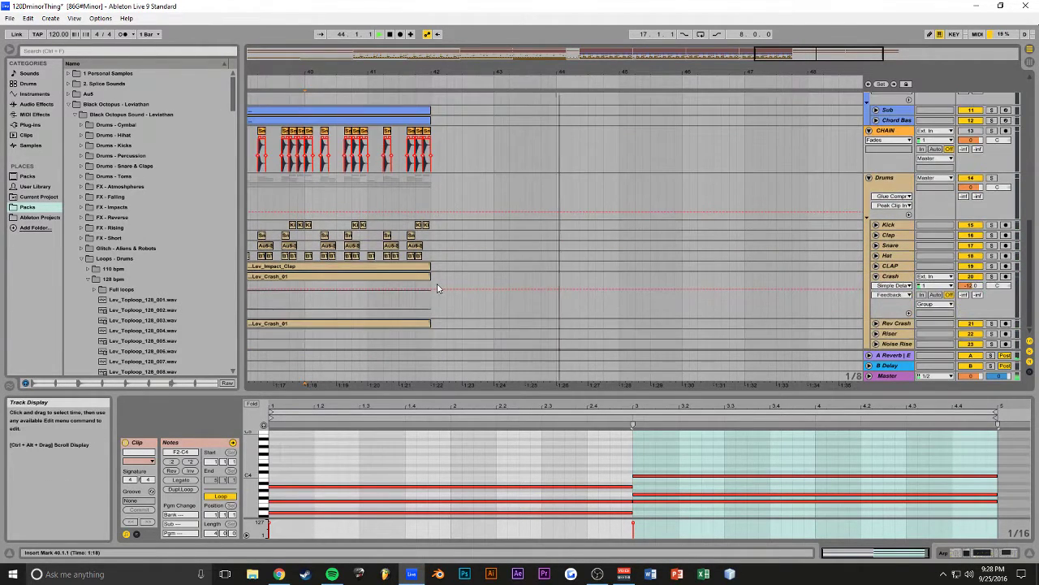
key(space)
click(406, 278)
key(ctrl+d)
key(space)
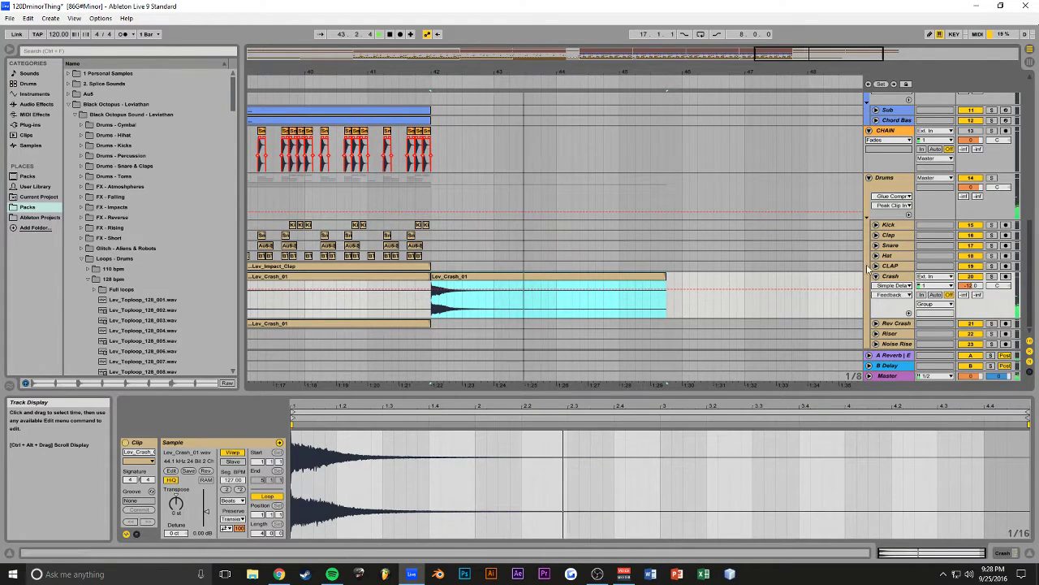
Step: Duplicate the Lev_Impact_Clap clip on the CLAP track to bar 42 and play the transition from bar 41
click(398, 267)
key(ctrl+d)
key(space)
key(space)
drag(720, 72, 694, 42)
click(366, 193)
key(space)
key(space)
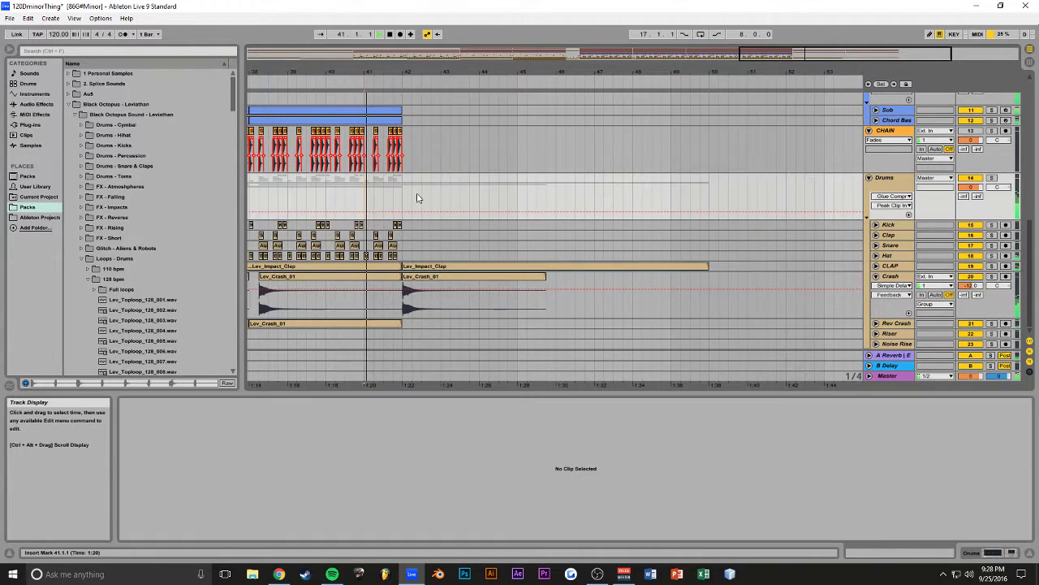
Step: Save the set and listen to the new section's layers, restarting playback from bars 41 and 40
scroll(414, 207, up, 6)
key(ctrl+s)
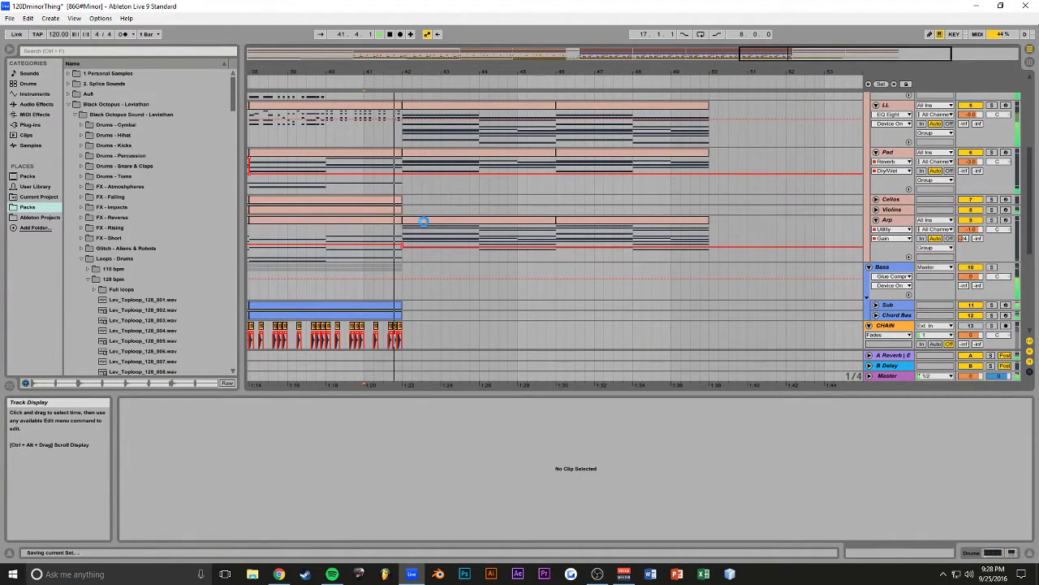
scroll(428, 222, up, 4)
key(space)
key(space)
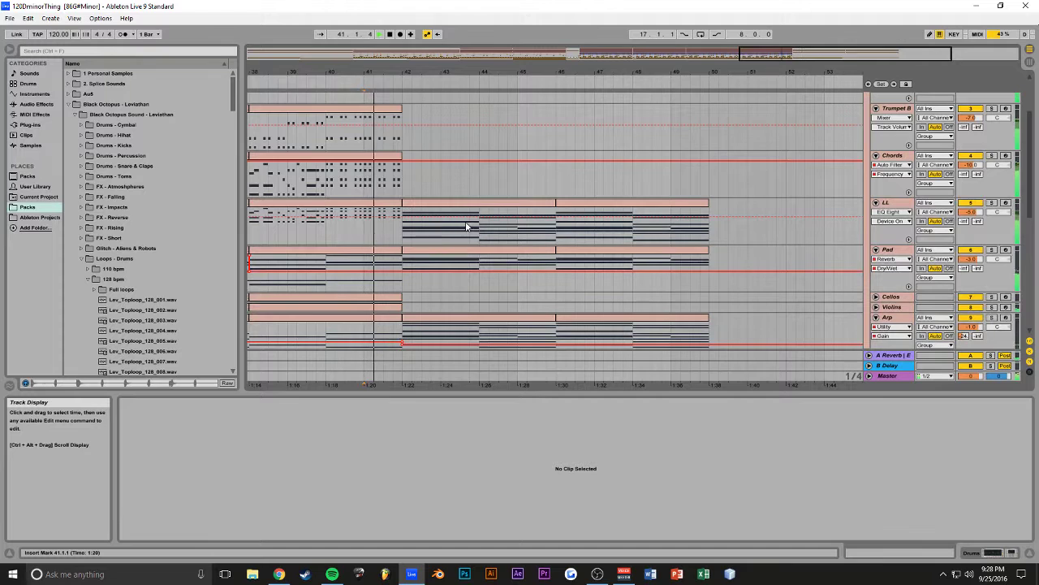
scroll(479, 231, up, 1)
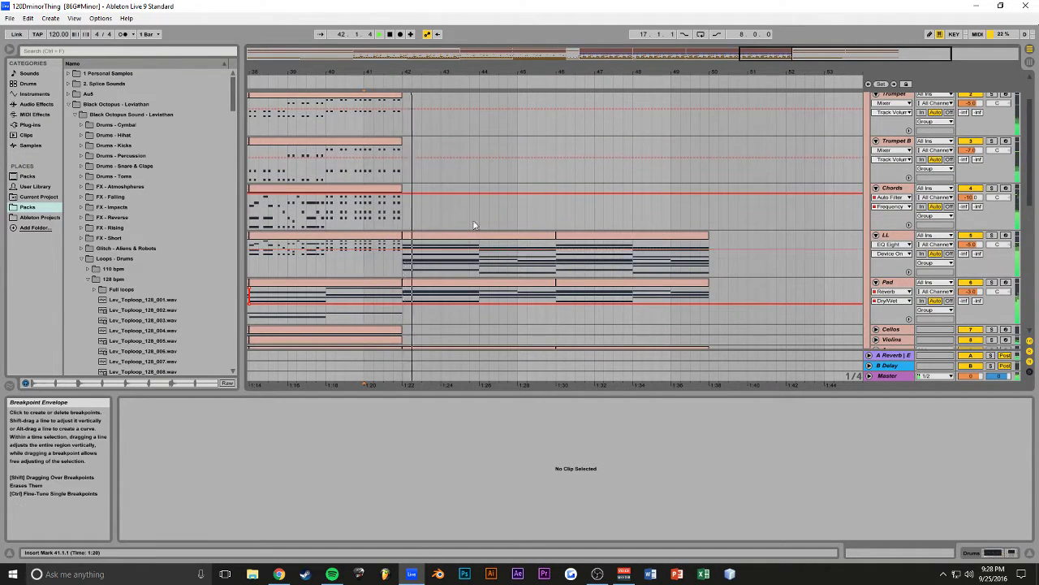
mouse_move(764, 57)
mouse_down()
mouse_move(763, 85)
mouse_move(761, 53)
mouse_up()
scroll(709, 161, down, 2)
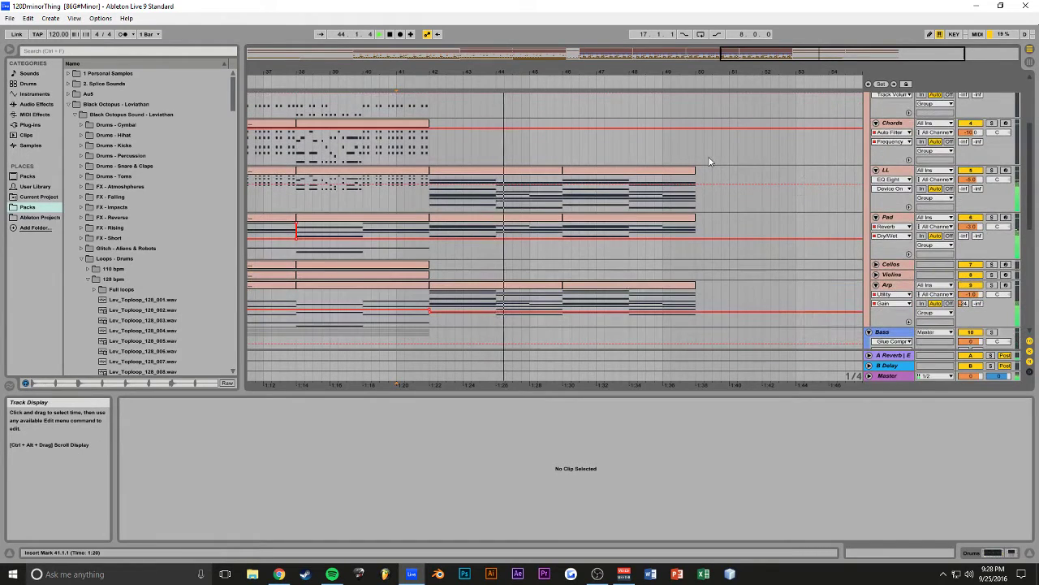
scroll(708, 163, down, 1)
scroll(707, 162, up, 3)
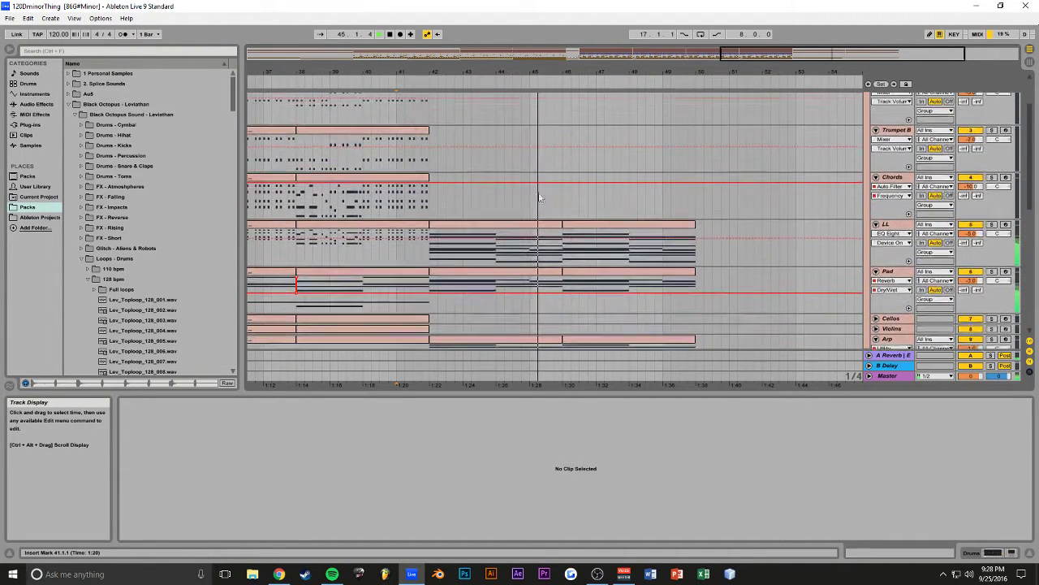
key(space)
click(363, 156)
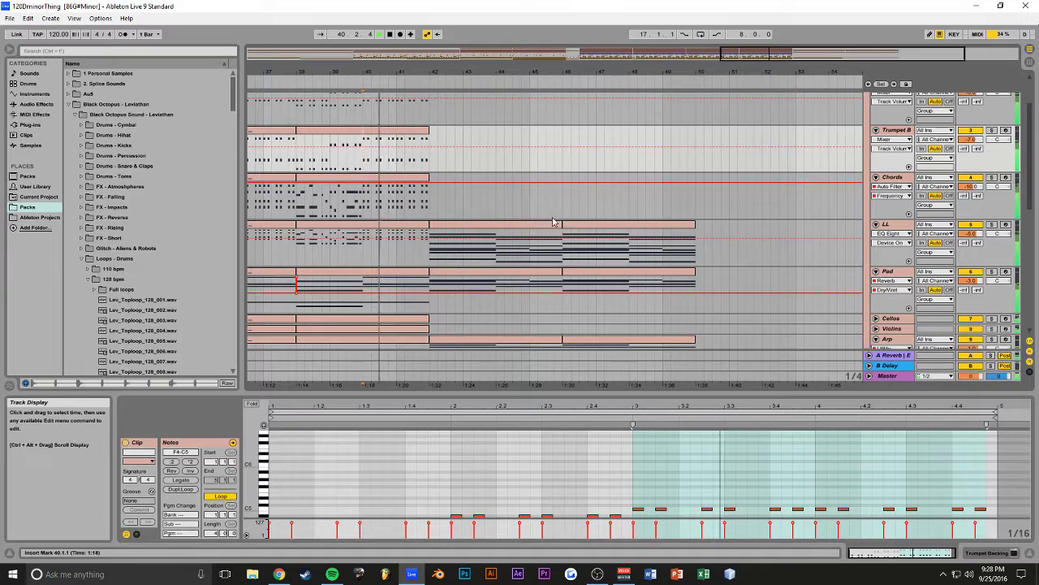
Step: Enable band 8 of the Synth/Instru group's EQ Eight as a steep low-pass filter with its frequency at 22.0 kHz
scroll(542, 219, up, 2)
click(976, 554)
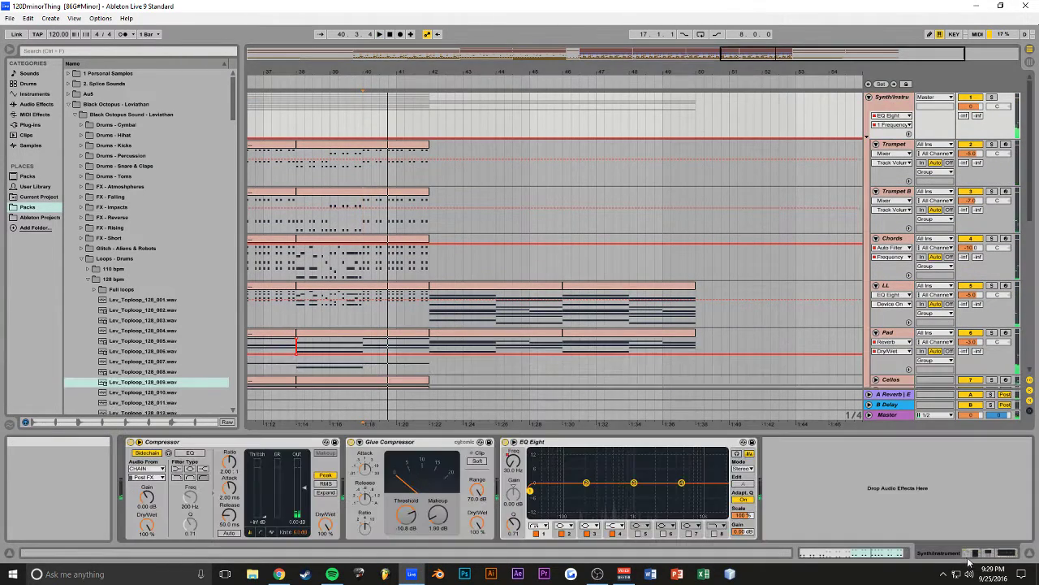
click(715, 532)
click(717, 528)
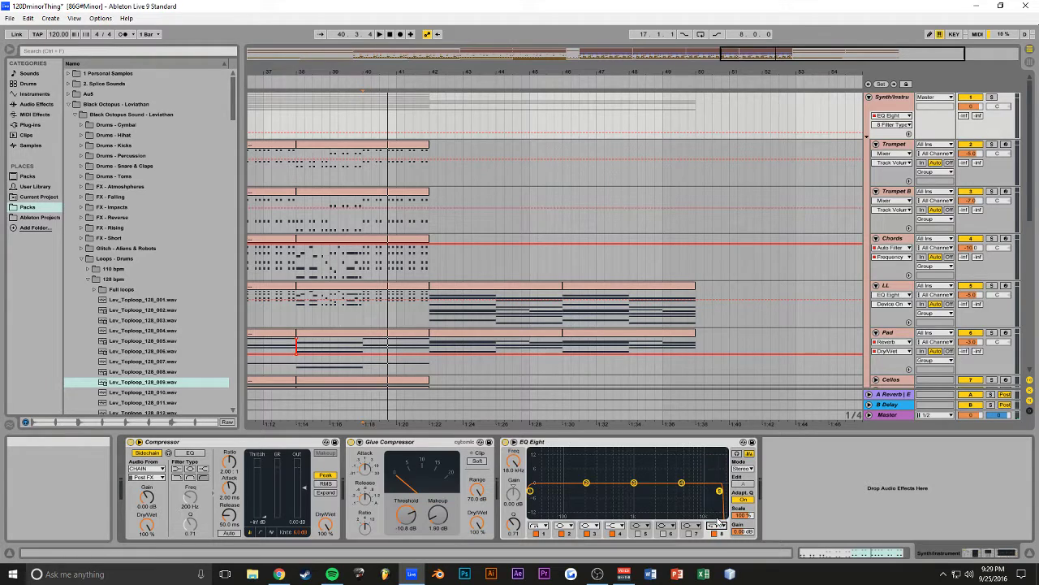
drag(514, 462, 513, 442)
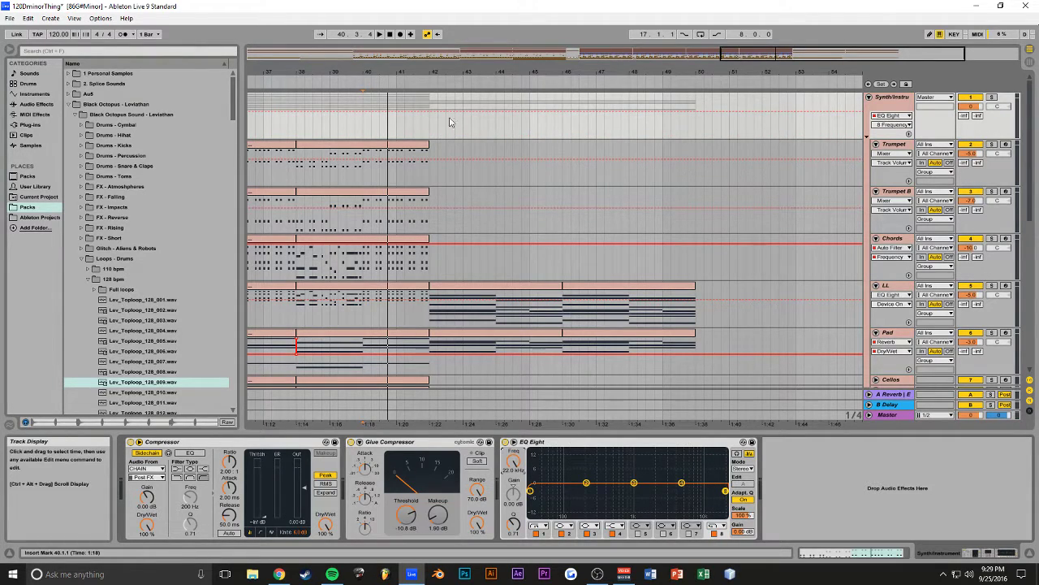
Step: Automate the group's EQ Eight band 8 frequency to drop at bar 42 and rise back by bar 44, and play it
drag(677, 68, 417, 120)
drag(524, 71, 479, 51)
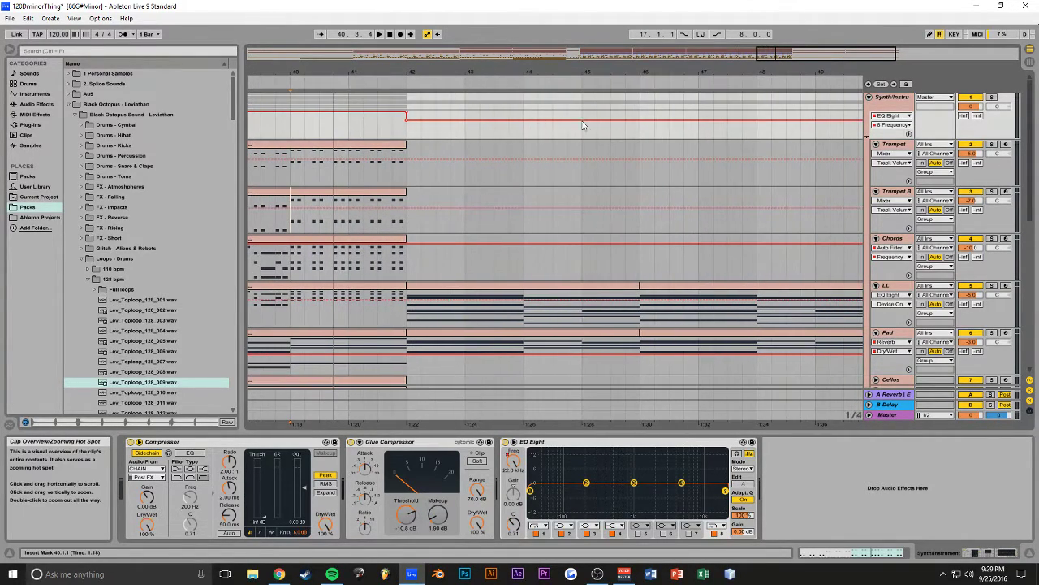
drag(529, 124, 525, 111)
key(space)
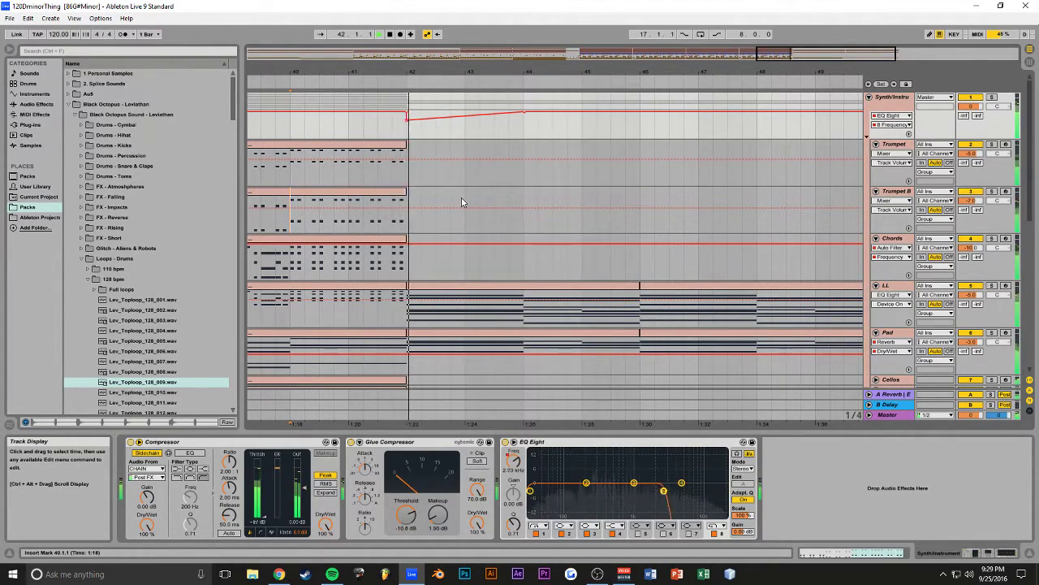
Step: Lower the filter ramp's start at bar 42, move its 22.0 kHz end point to about bar 47, and save the set
drag(407, 121, 407, 128)
drag(525, 111, 687, 112)
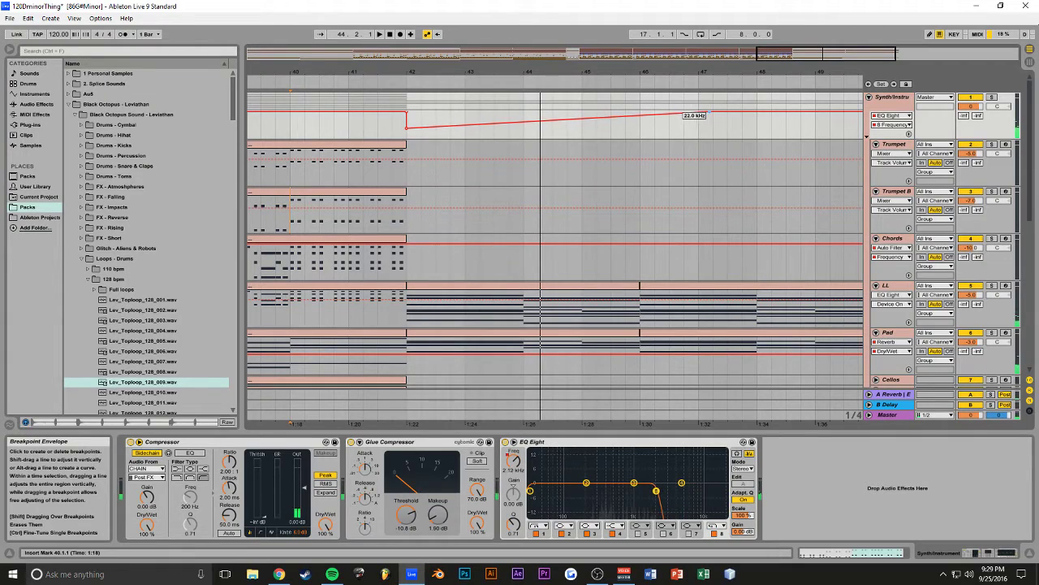
key(space)
key(ctrl+s)
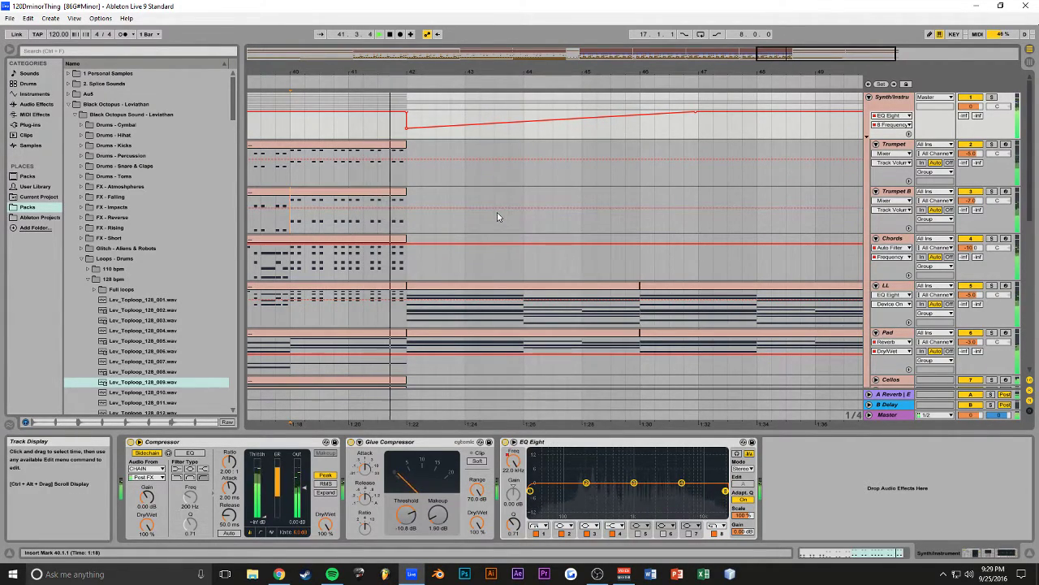
Step: Place a snare copy on the CHAIN track and a kick copy on the Kick track at bar 42, and play from bar 41
scroll(515, 214, down, 6)
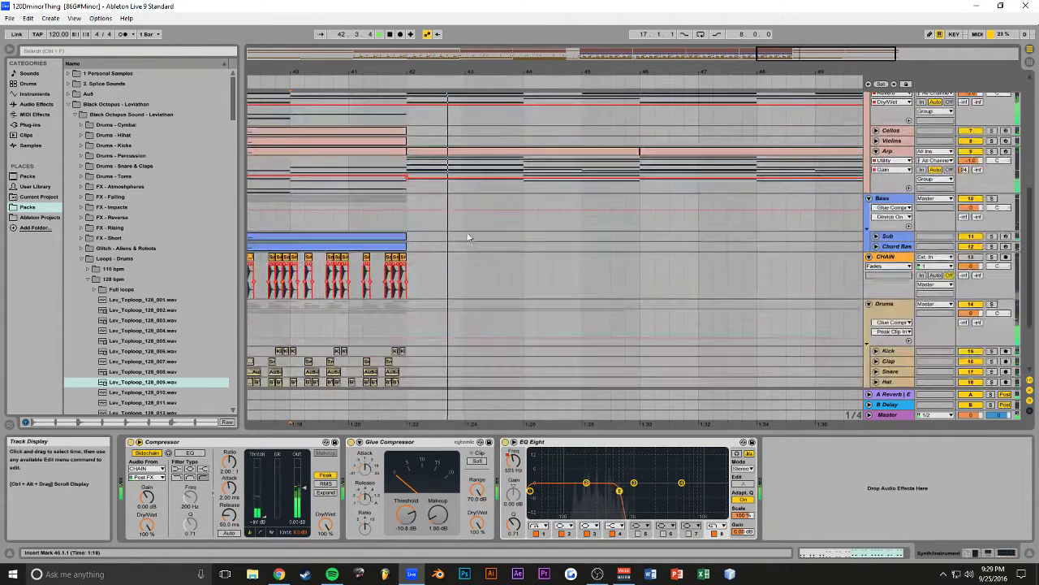
click(411, 282)
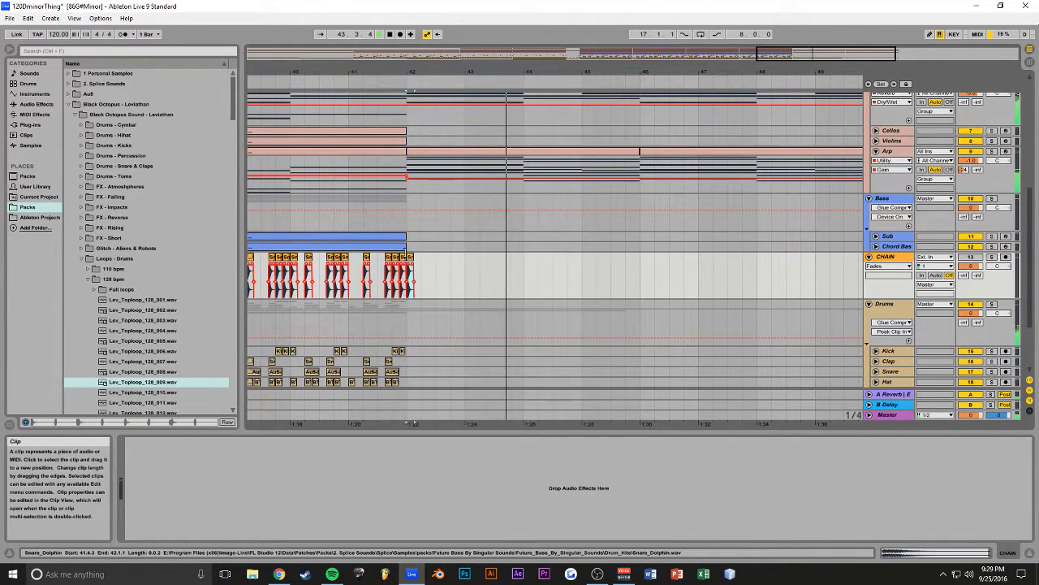
scroll(422, 244, down, 4)
click(401, 268)
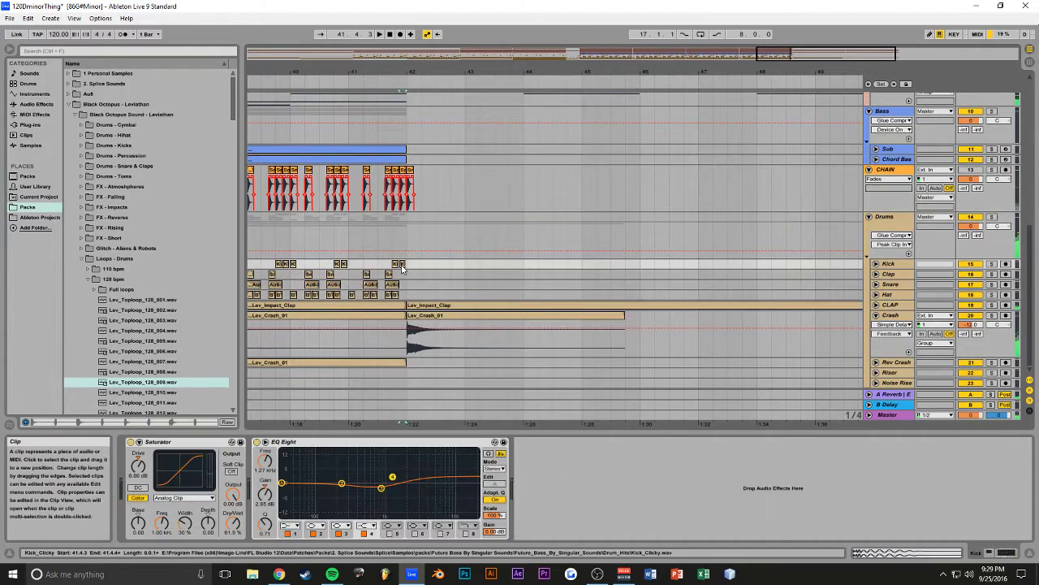
click(408, 268)
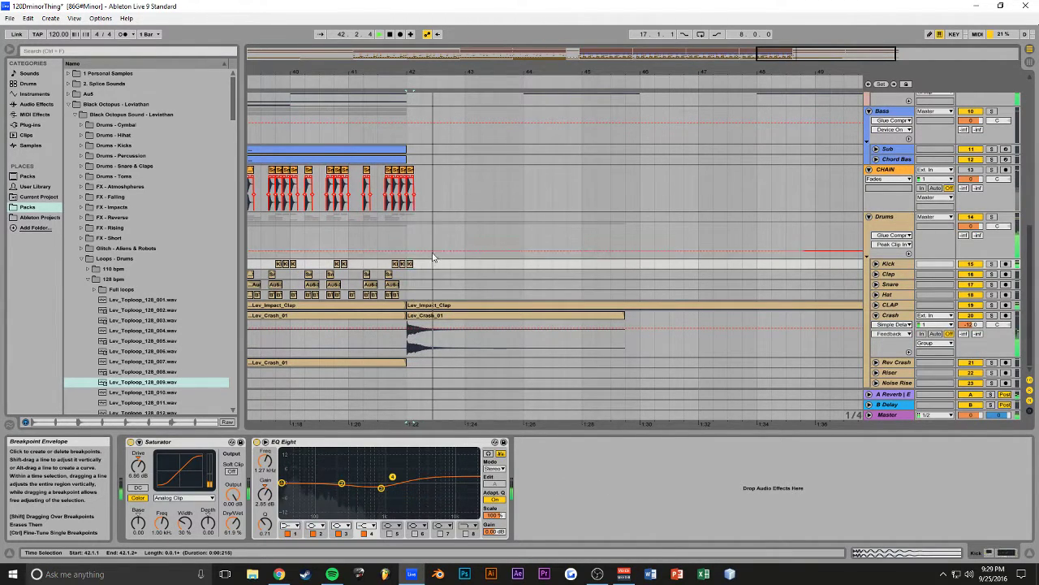
click(344, 136)
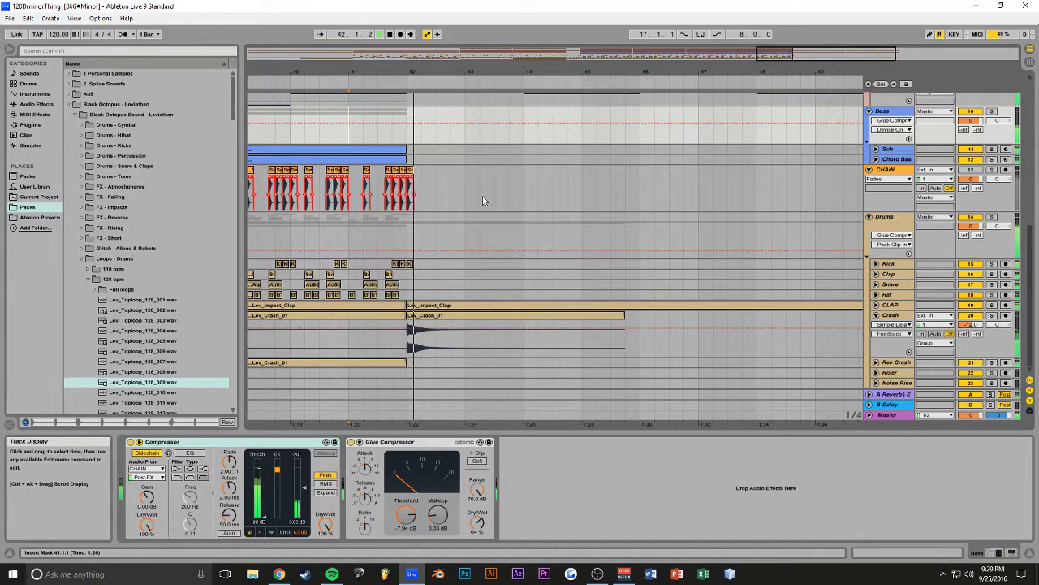
Step: Extend the group's filter ramp to end at bar 50 with an upward-bending curve, save the set and play it
scroll(545, 247, up, 15)
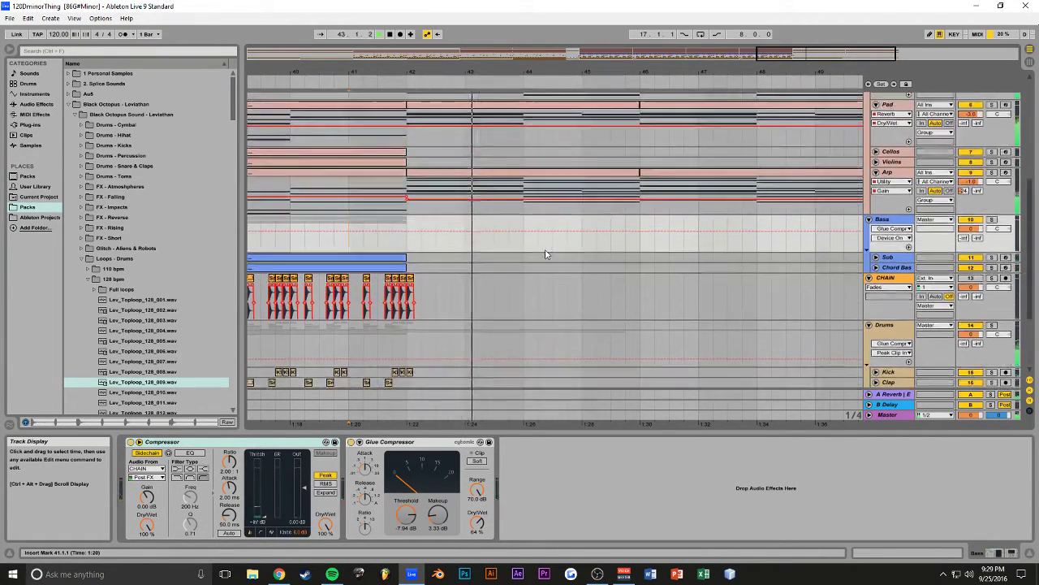
drag(807, 68, 791, 67)
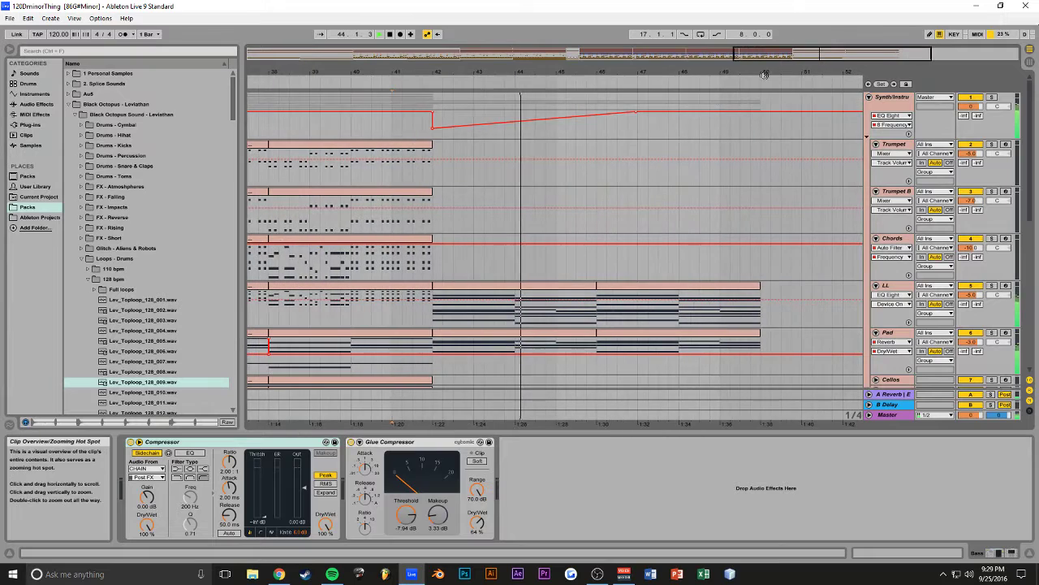
drag(587, 118, 722, 111)
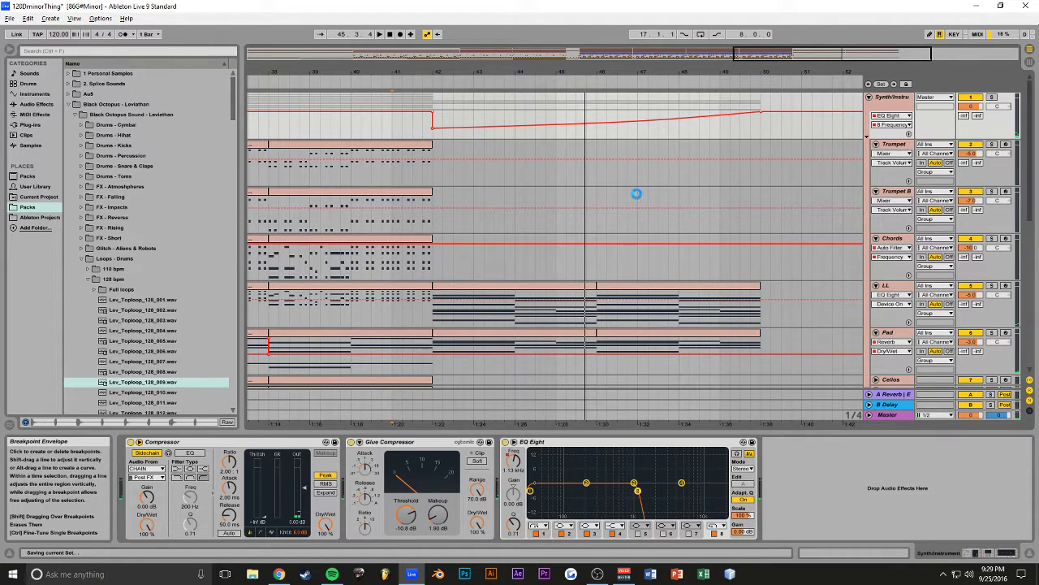
key(space)
Step: Place two BT-Hat Shake 1 copies on the Hat track at 42.1.1 and 42.1.3
scroll(638, 196, down, 4)
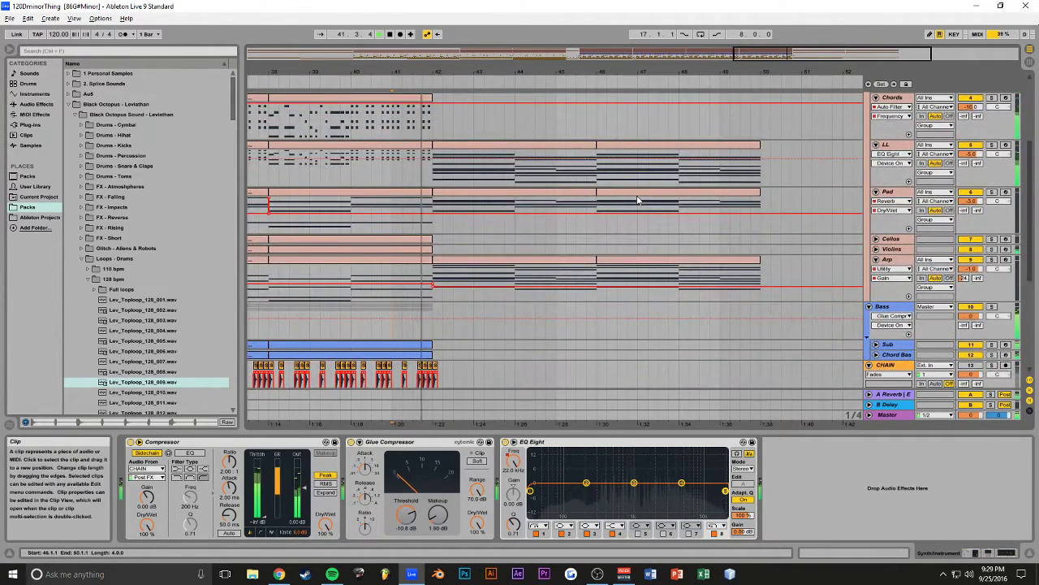
scroll(617, 203, down, 2)
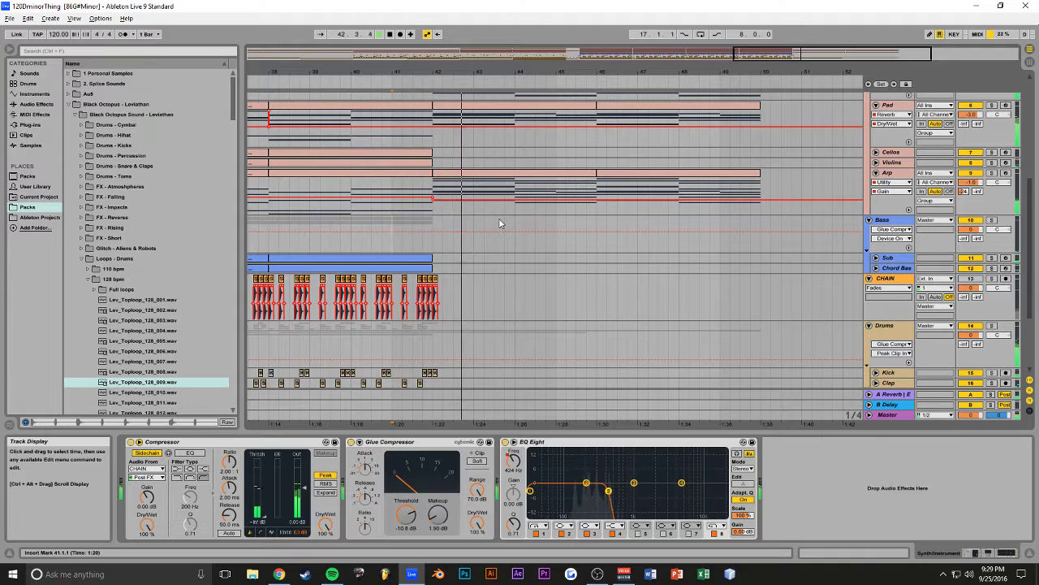
scroll(500, 224, down, 3)
drag(774, 58, 783, 147)
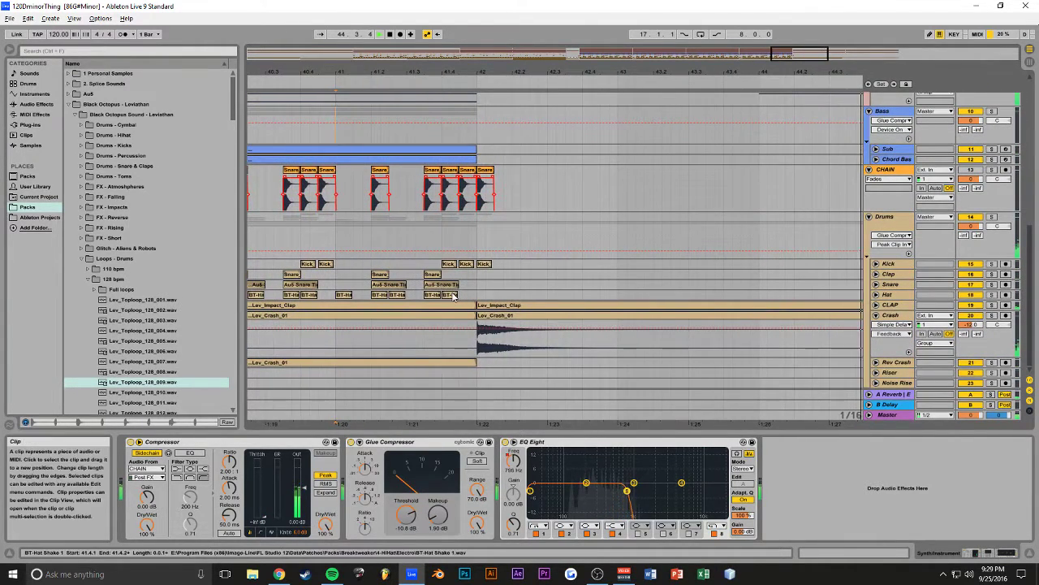
click(487, 295)
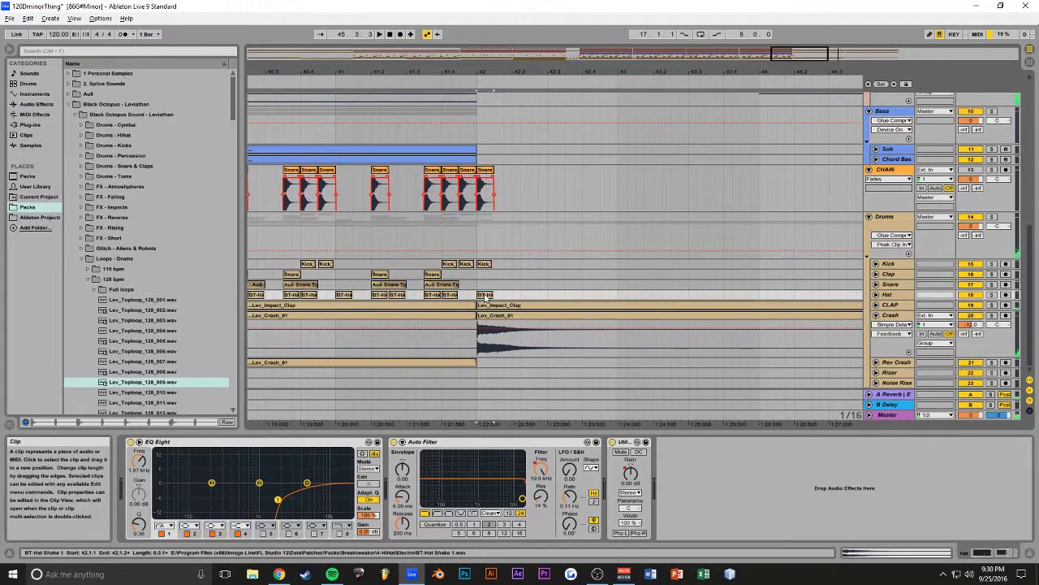
click(480, 288)
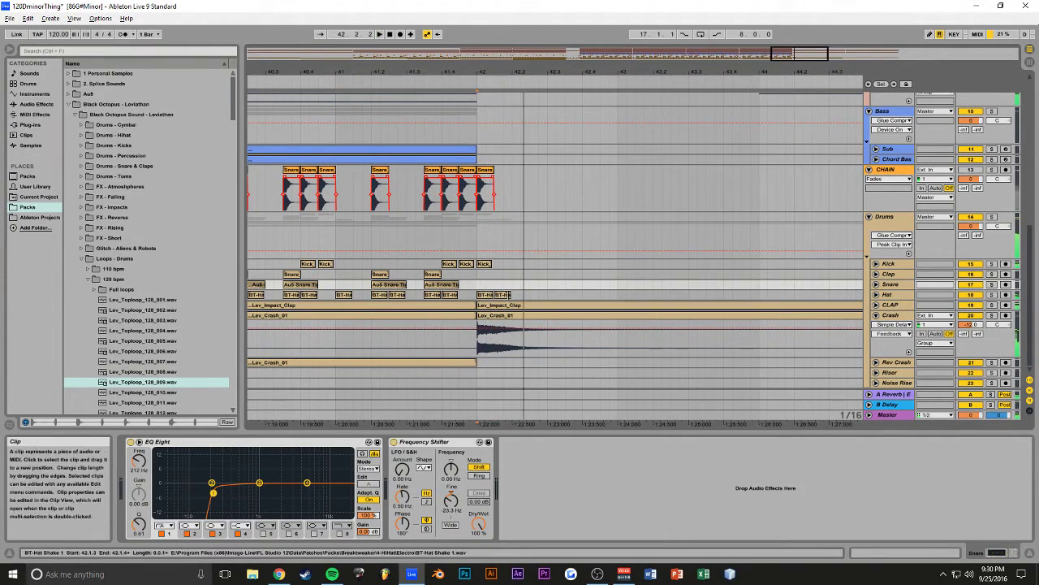
Step: Repeat the hat clips on the Hat track to fill the bars from 42 up to the start of bar 51
key(ctrl+d)
key(ctrl+d)
key(ctrl+d)
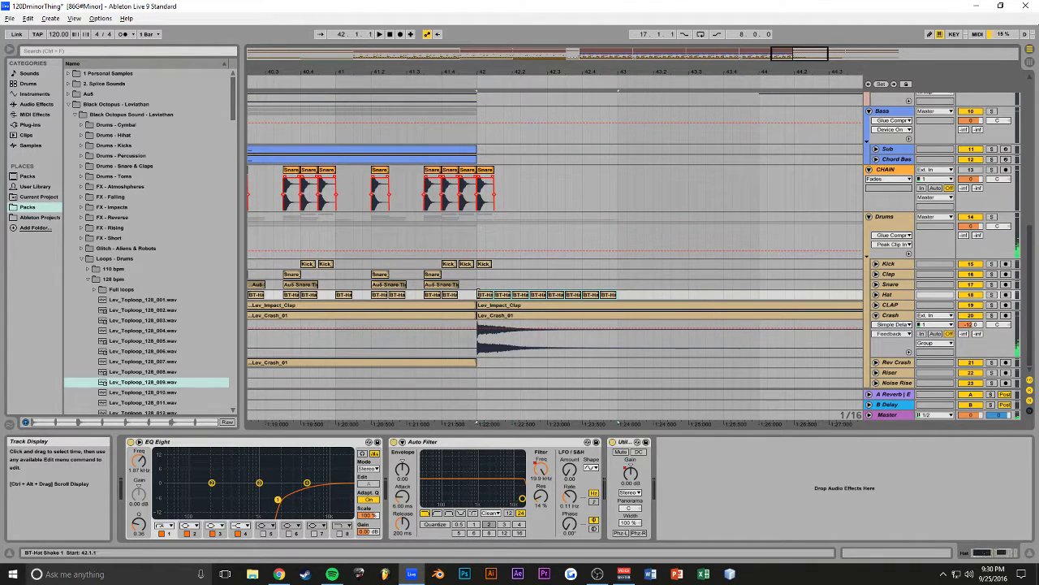
key(ctrl+d)
key(ctrl+d)
key(ctrl+d)
key(ctrl+d)
key(ctrl+d)
key(ctrl+d)
key(ctrl+d)
key(ctrl+d)
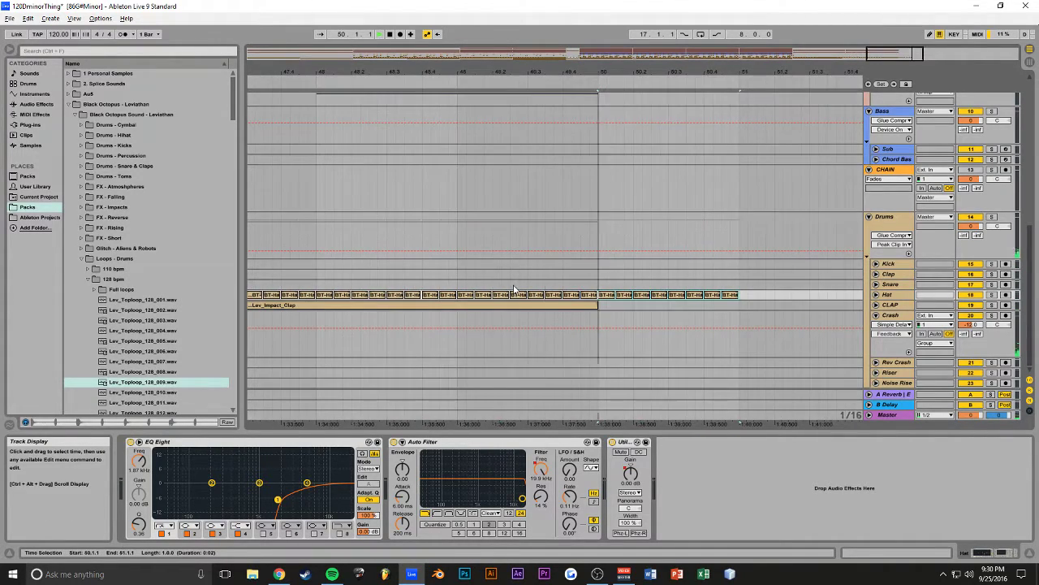
Step: Play the new section with the hats from bar 42 and save the set
key(space)
drag(747, 76, 750, 50)
key(space)
click(321, 235)
key(space)
key(ctrl+s)
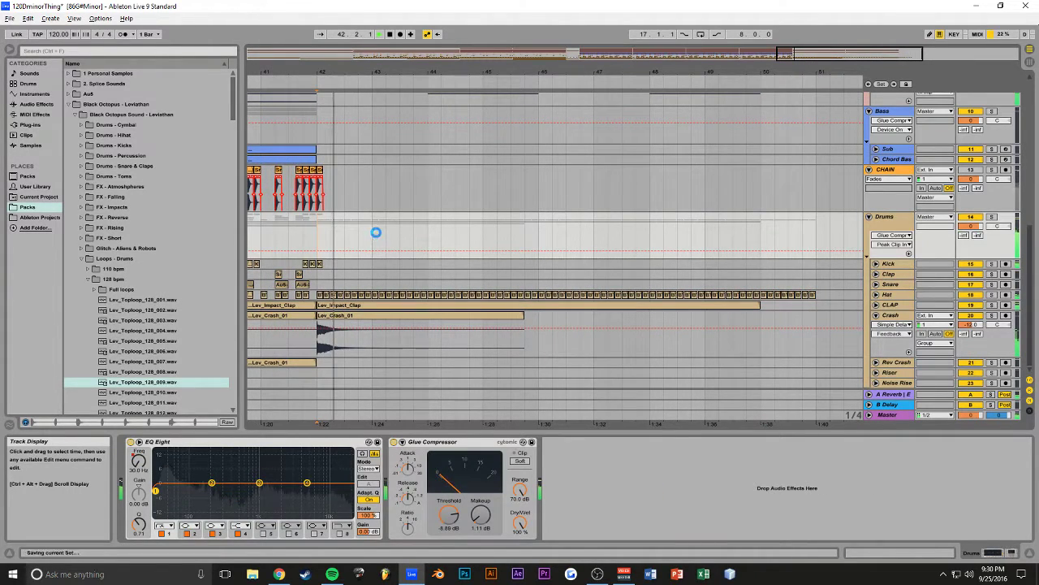
Step: Automate the Hat track's Auto Filter frequency to drop to about 879 Hz at bar 42
click(887, 294)
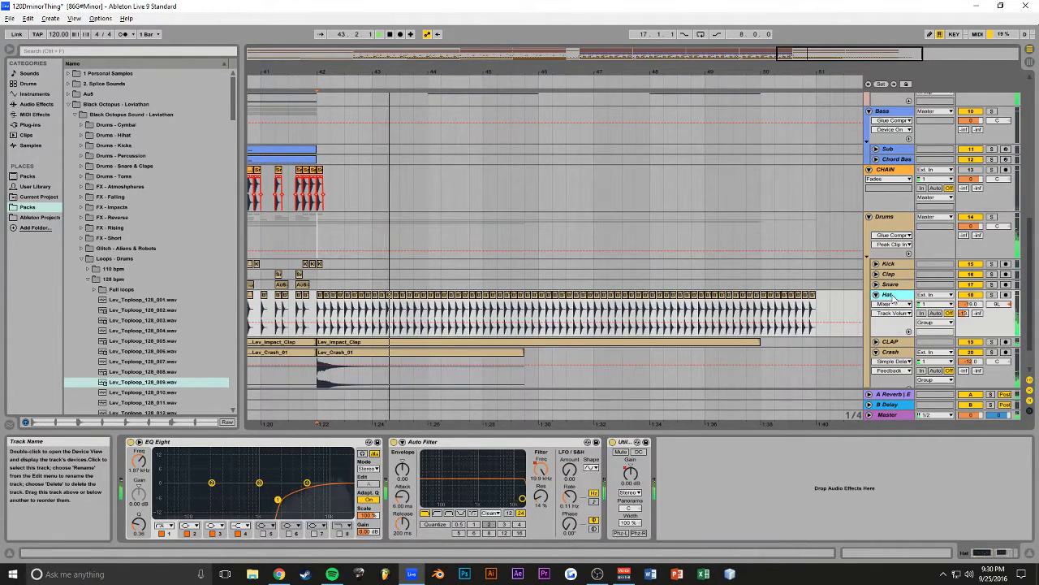
click(541, 469)
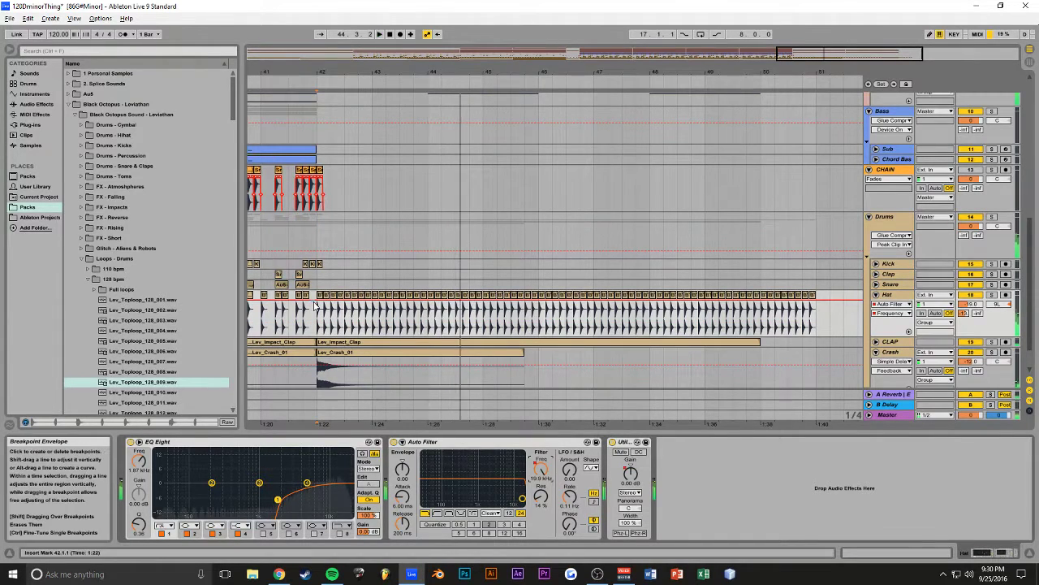
key(space)
drag(317, 301, 314, 317)
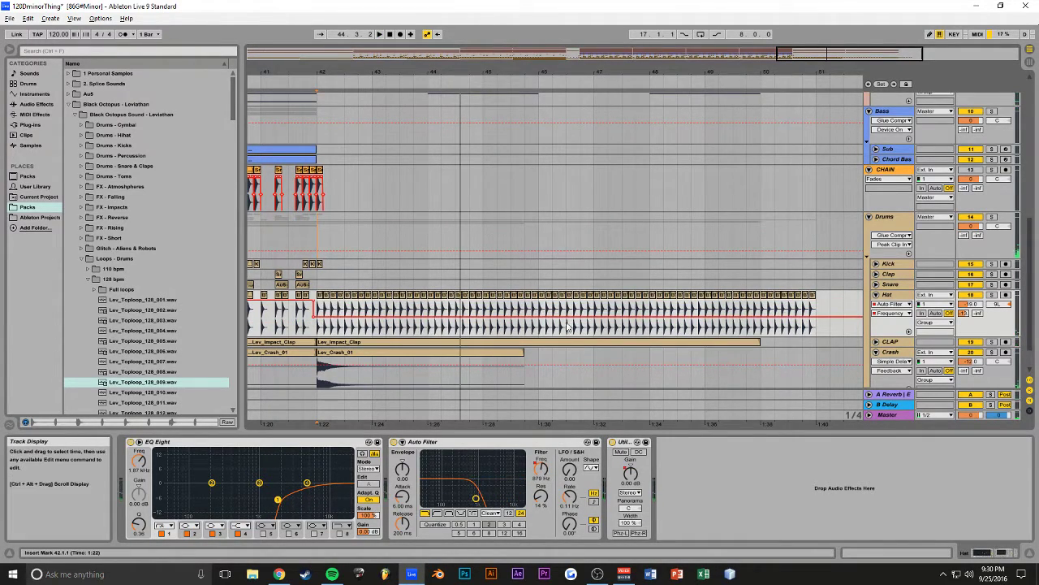
Step: Ramp the Hat track's Auto Filter frequency automation up to about 19.9 kHz at bar 50, play it, and save the set
drag(800, 317, 502, 301)
key(space)
key(ctrl+s)
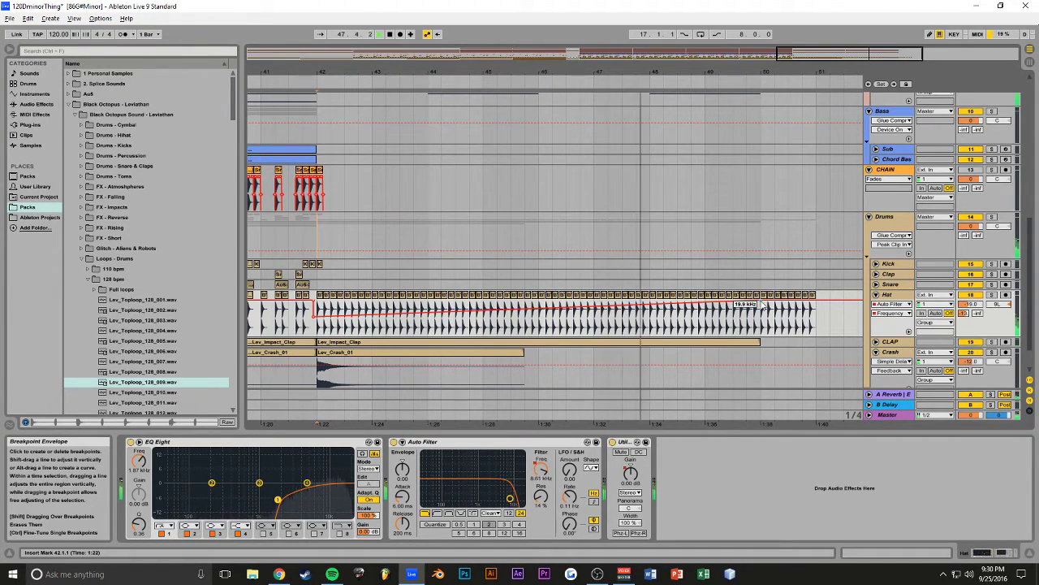
Step: Delete the Hat track clips from 50.1.1 to 51.1.1 and save the set
drag(818, 317, 763, 317)
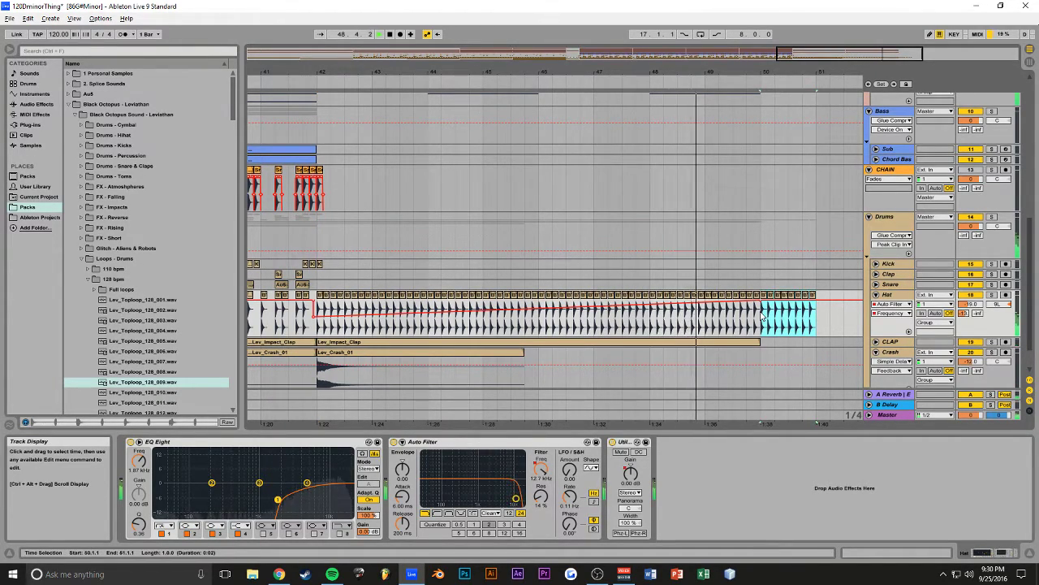
key(Delete)
key(ctrl+s)
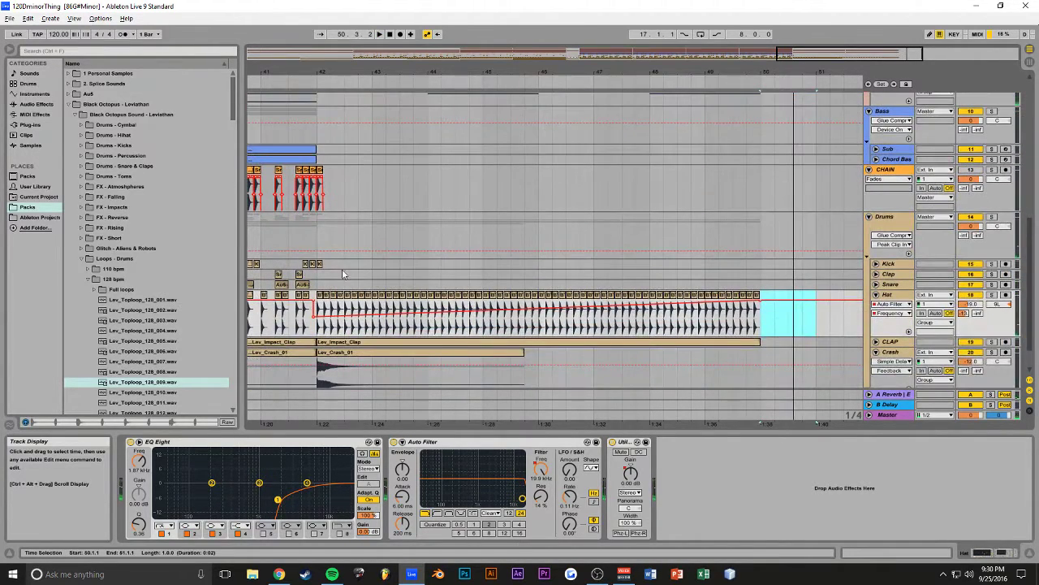
Step: Place a copy of the Kick_Clicky clip at 50.1.1 on the Kick track and play it
click(748, 265)
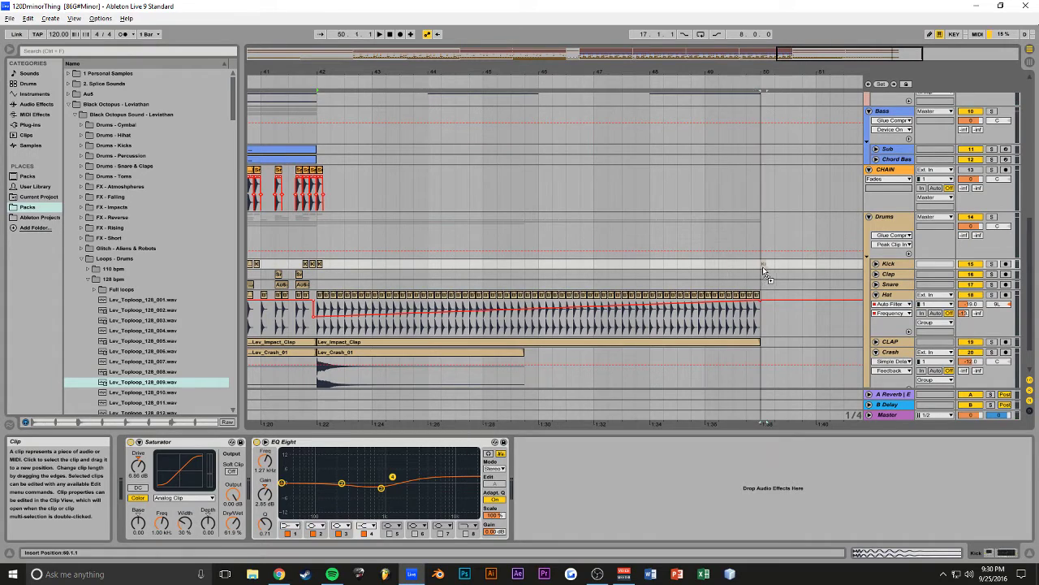
drag(803, 56, 861, 87)
key(space)
key(space)
Step: Place BT-Hat Shake 1 clips at 50.1.1, 50.1.3 and 50.1.4 on the Hat track and play from bar 50
click(660, 280)
drag(651, 296, 679, 295)
key(space)
drag(750, 71, 695, 137)
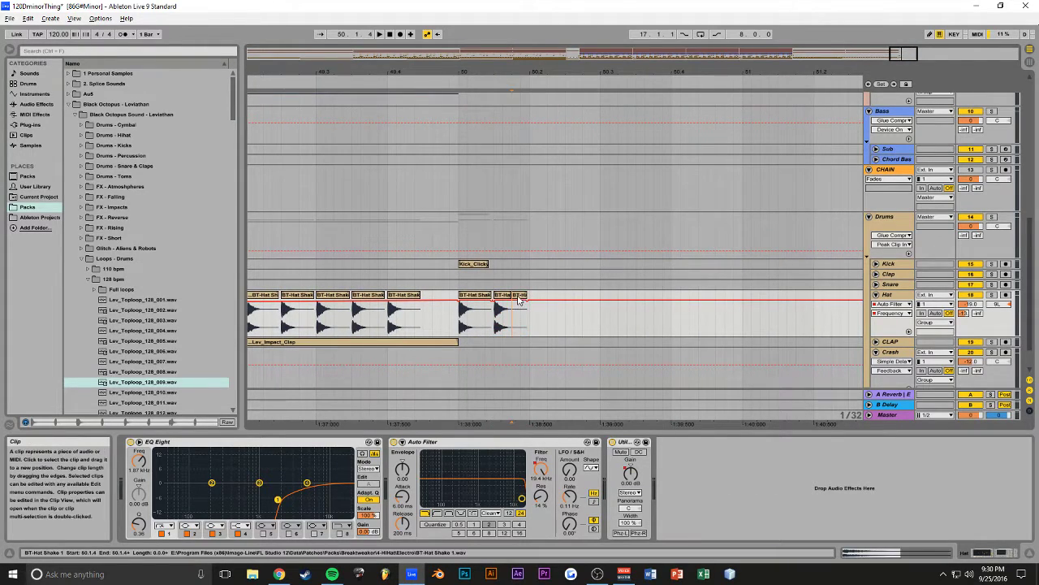
key(Delete)
click(502, 296)
key(ctrl+d)
click(457, 274)
key(space)
key(space)
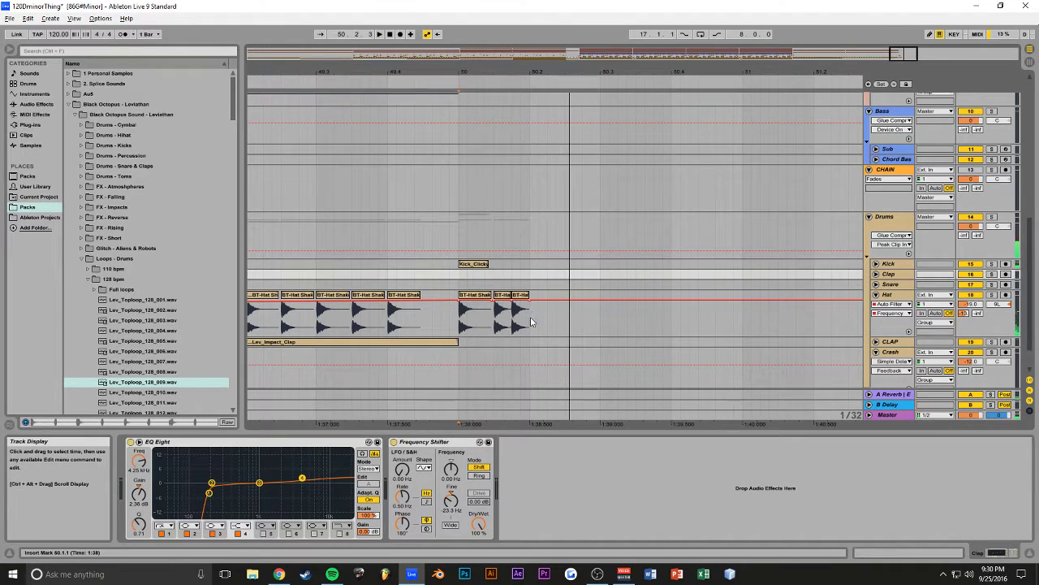
Step: Duplicate the two short hat clips at 50.1.3 and 50.1.4 to 50.2.3 and play the pattern
drag(530, 319, 495, 320)
key(ctrl+d)
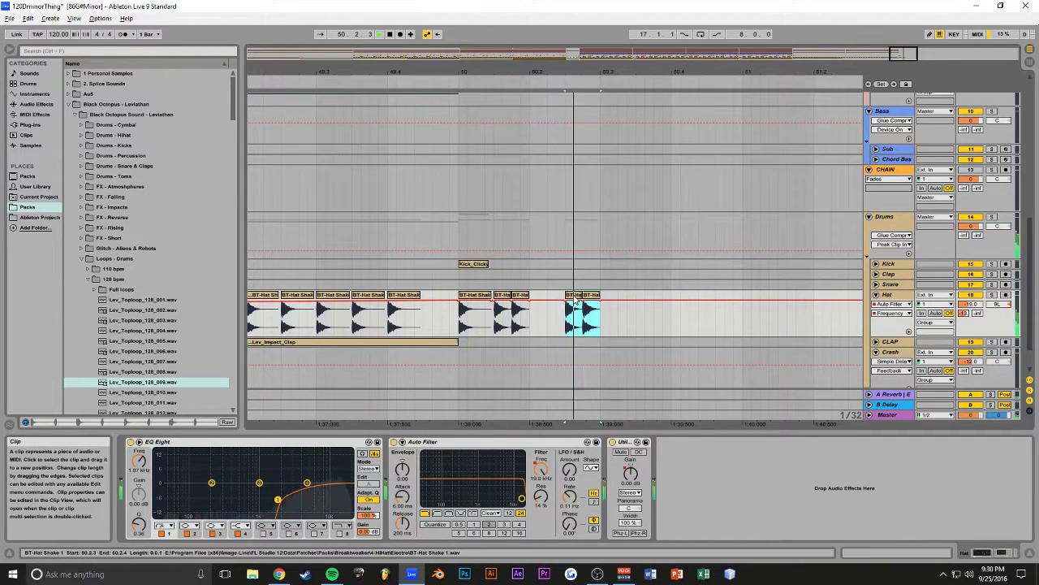
click(460, 280)
key(space)
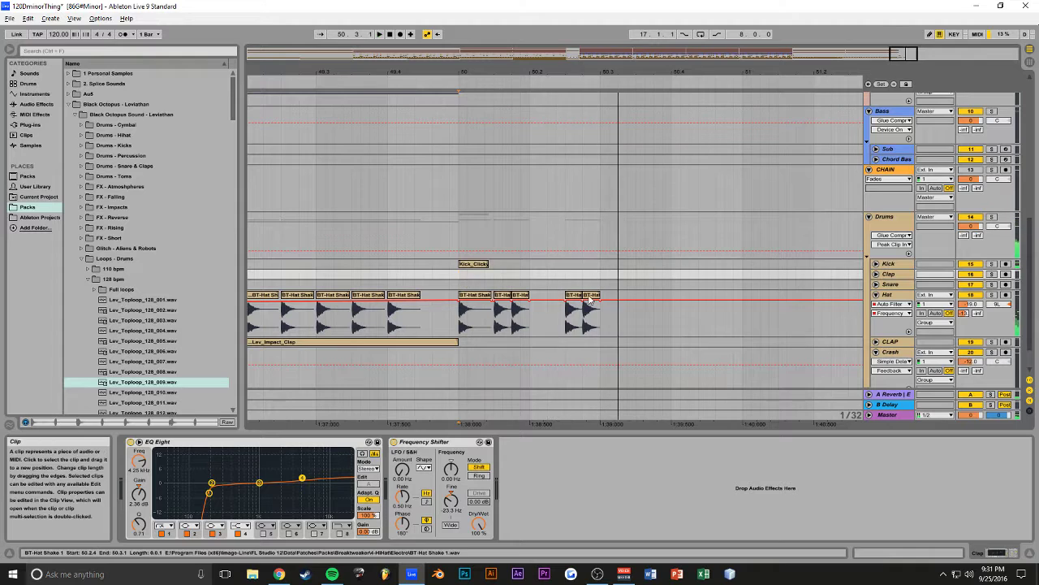
key(space)
Step: Move the duplicated hat pair one sixteenth earlier to 50.2.2, play from bar 50, and save the set
click(591, 294)
mouse_move(573, 300)
mouse_down()
mouse_move(556, 300)
mouse_move(573, 294)
mouse_up()
click(459, 279)
key(space)
key(space)
click(460, 280)
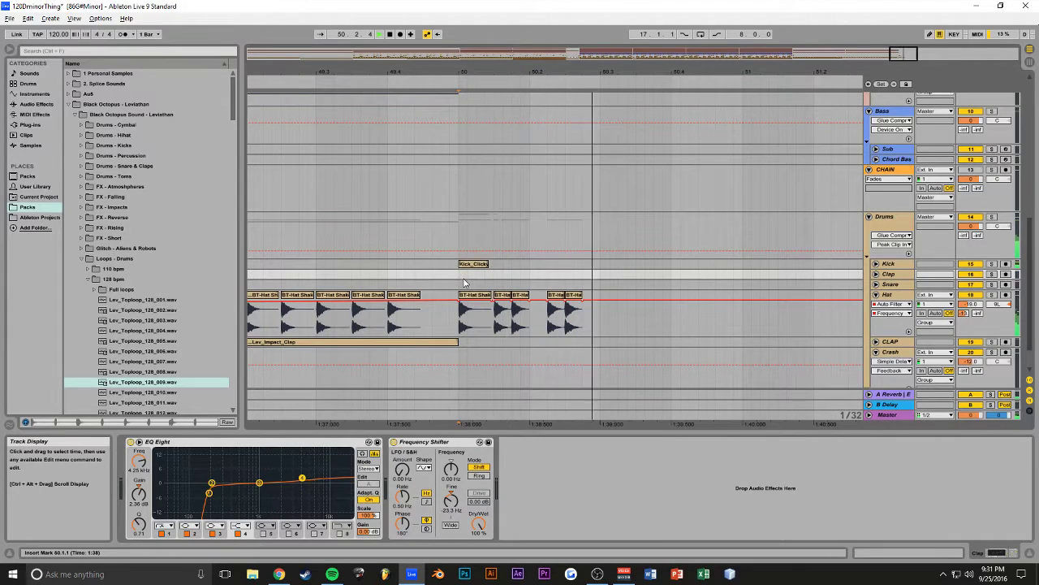
key(ctrl+s)
Step: Duplicate the Lev_Impact_Clap and Lev_Crash_01 clips at bar 42 so that copies start at bar 50
drag(751, 72, 712, 94)
scroll(518, 340, down, 1)
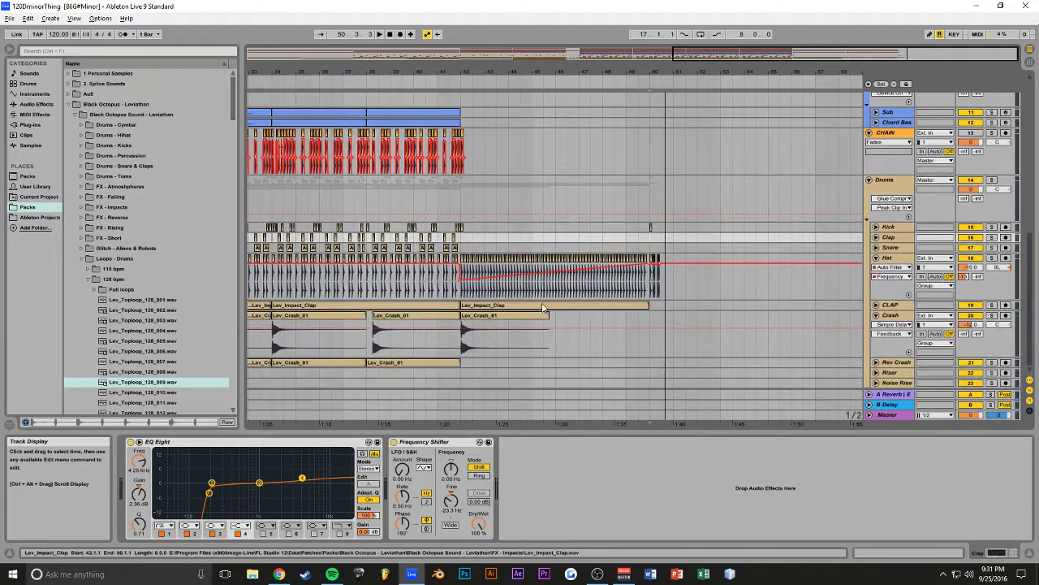
click(529, 307)
key(Down)
key(ctrl+d)
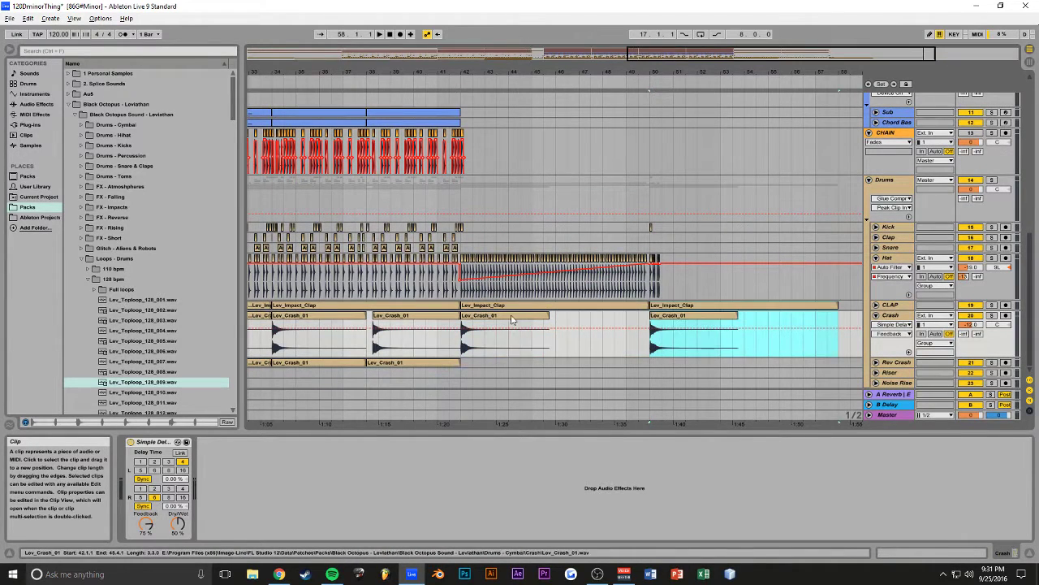
Step: Duplicate the Rev Crash clips from bars 34–42 to bars 42–50, delete the copy at 42.1.1, and save the set
click(326, 365)
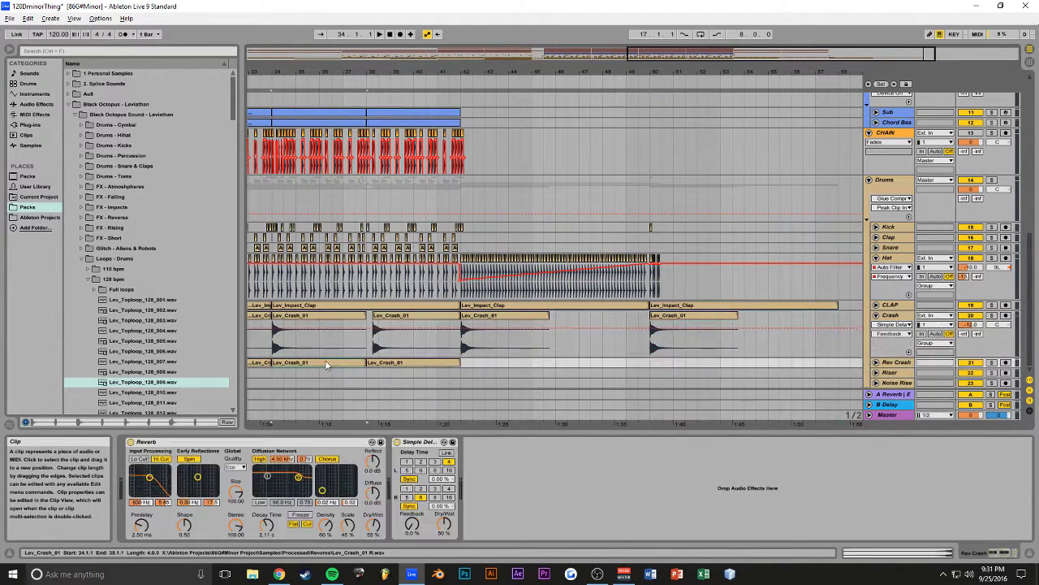
key(ctrl+d)
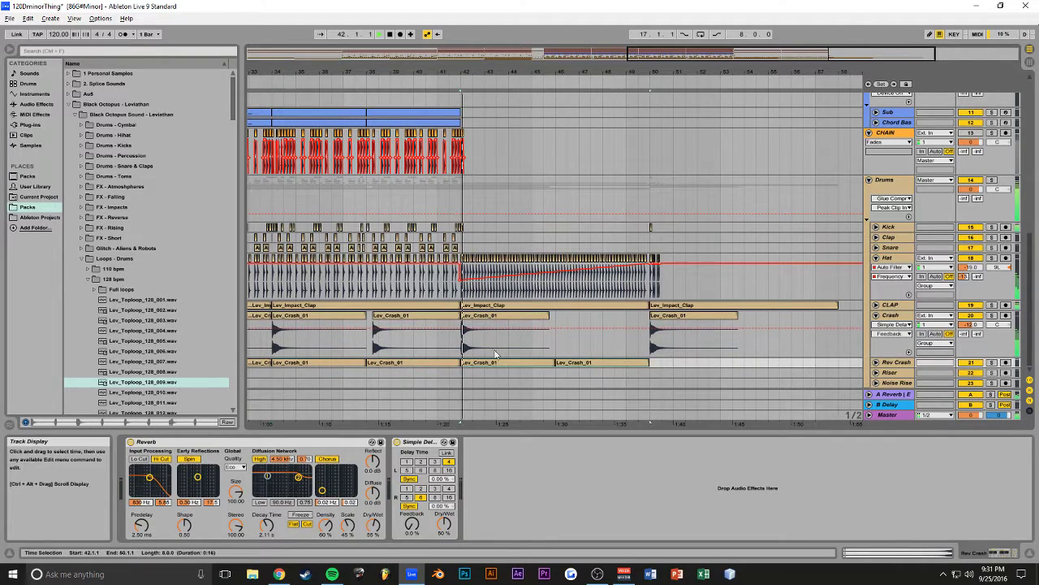
click(533, 347)
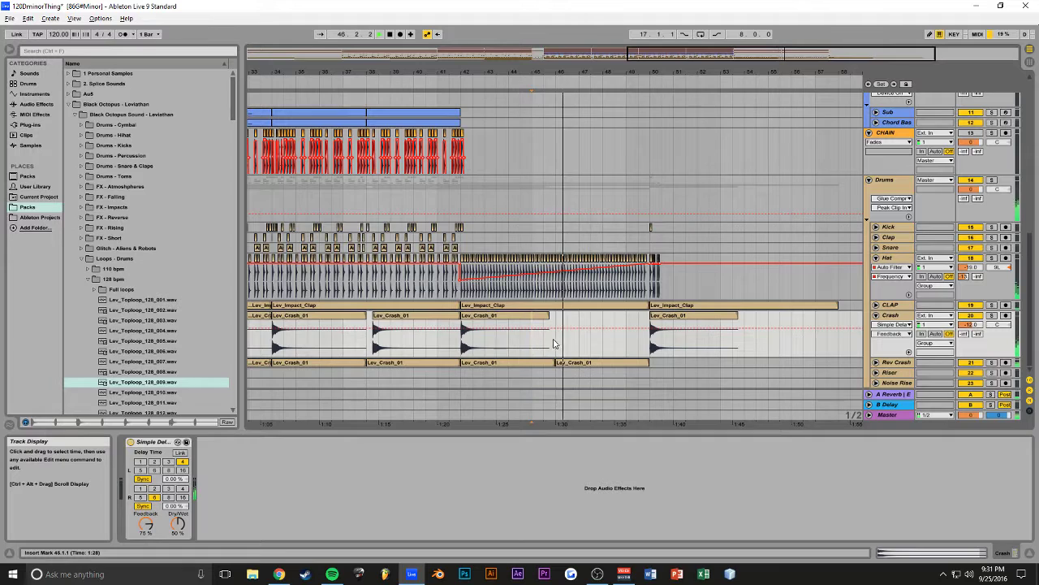
click(532, 363)
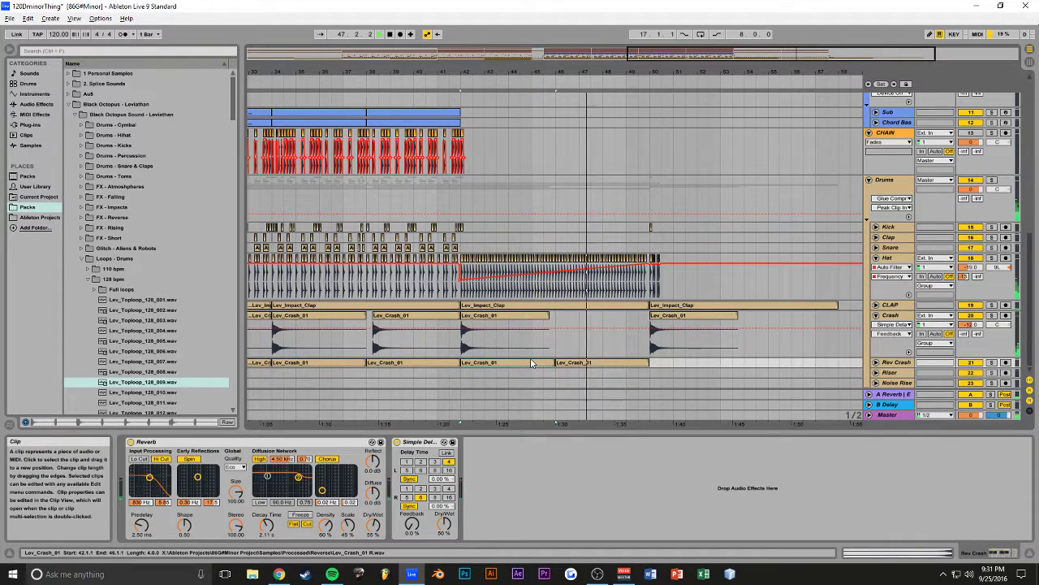
key(Delete)
key(ctrl+s)
click(560, 270)
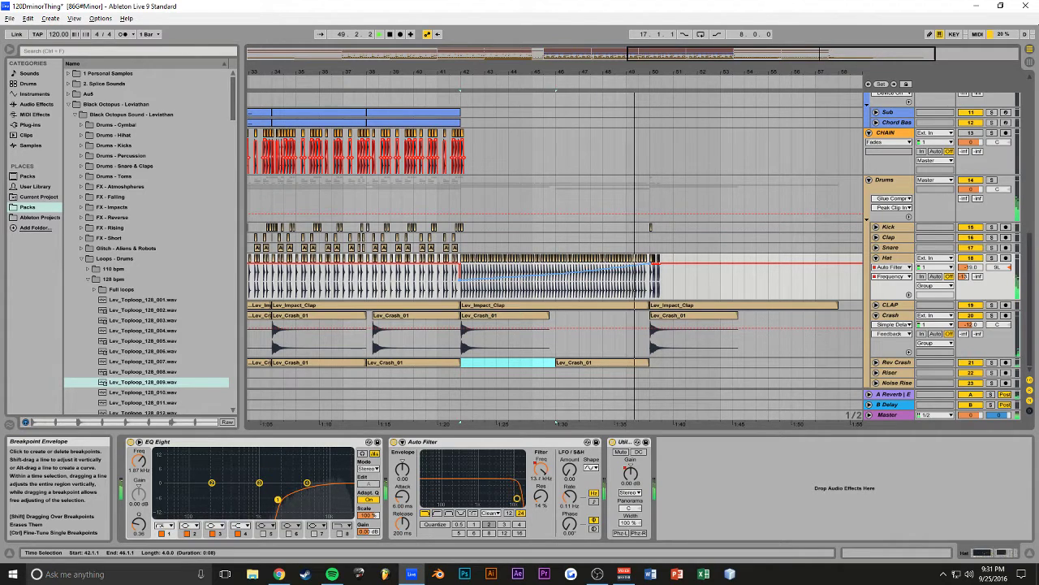
Step: Copy the clap and snare hit from 41.4 to 50.3.1 on the Clap and Snare tracks and play from bar 50
drag(837, 54, 617, 151)
key(space)
click(410, 247)
shift+click(410, 249)
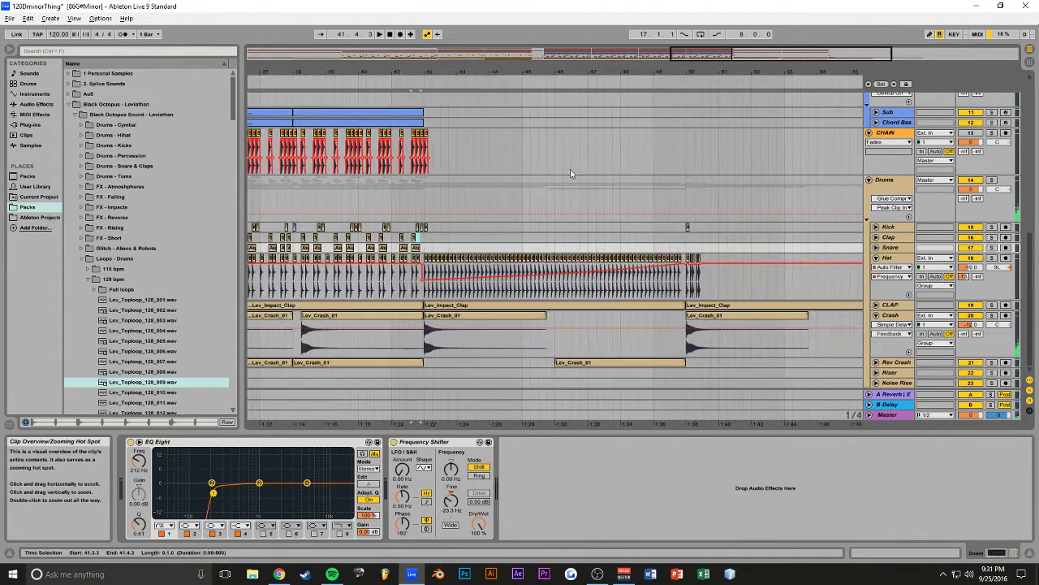
click(702, 248)
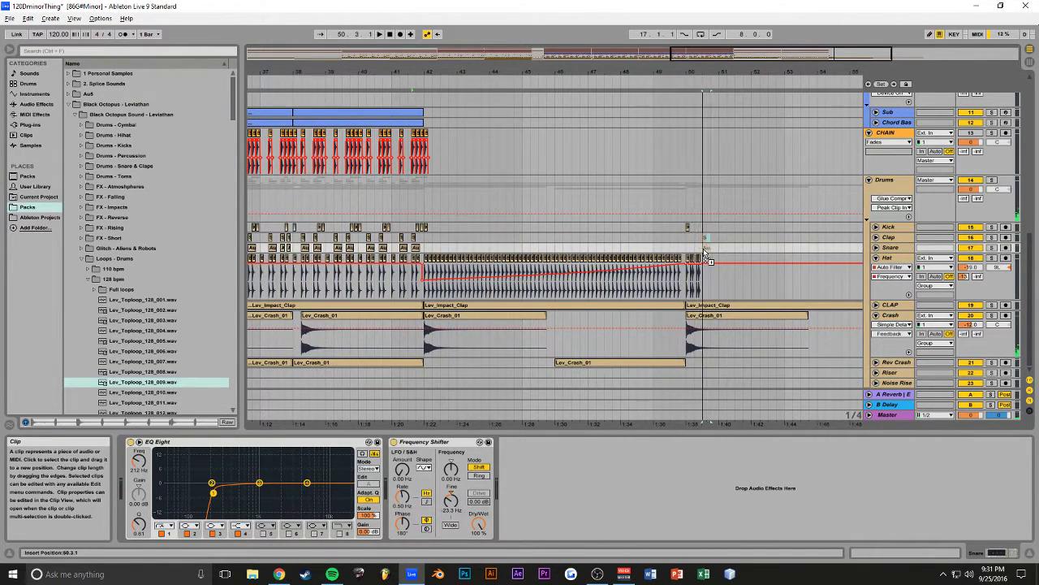
key(ctrl+v)
drag(823, 51, 842, 56)
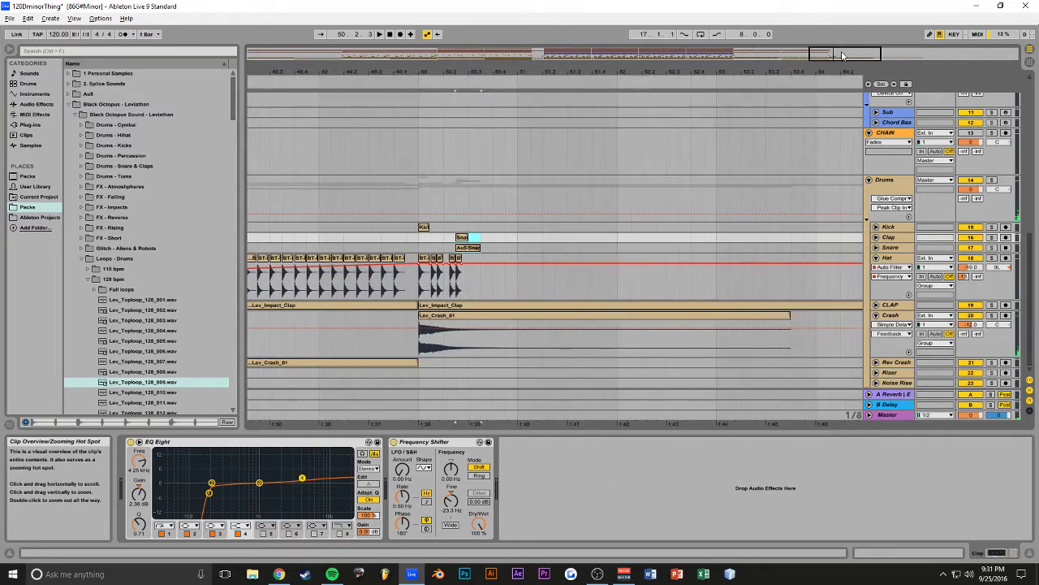
key(Right)
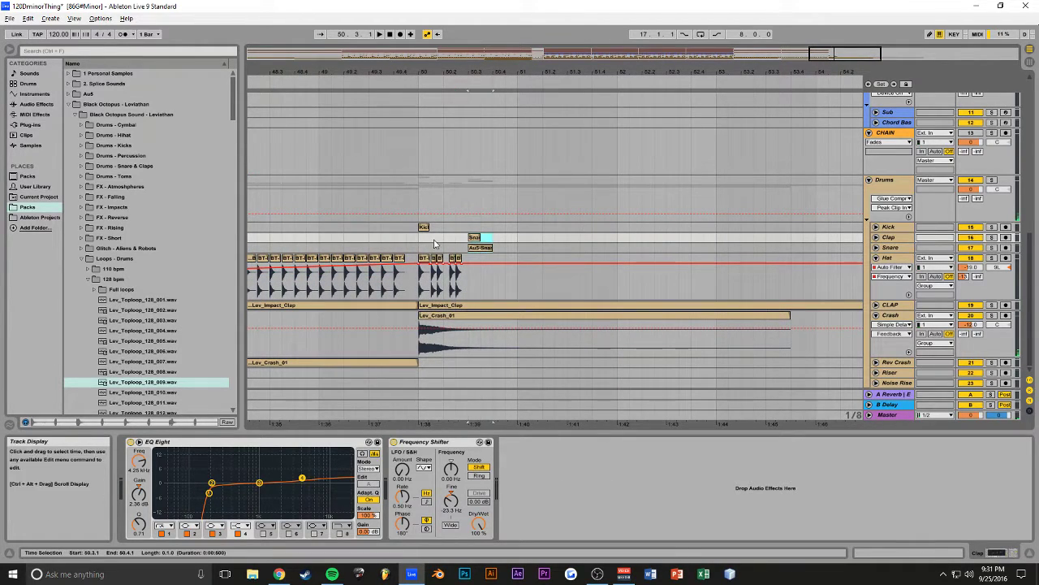
key(space)
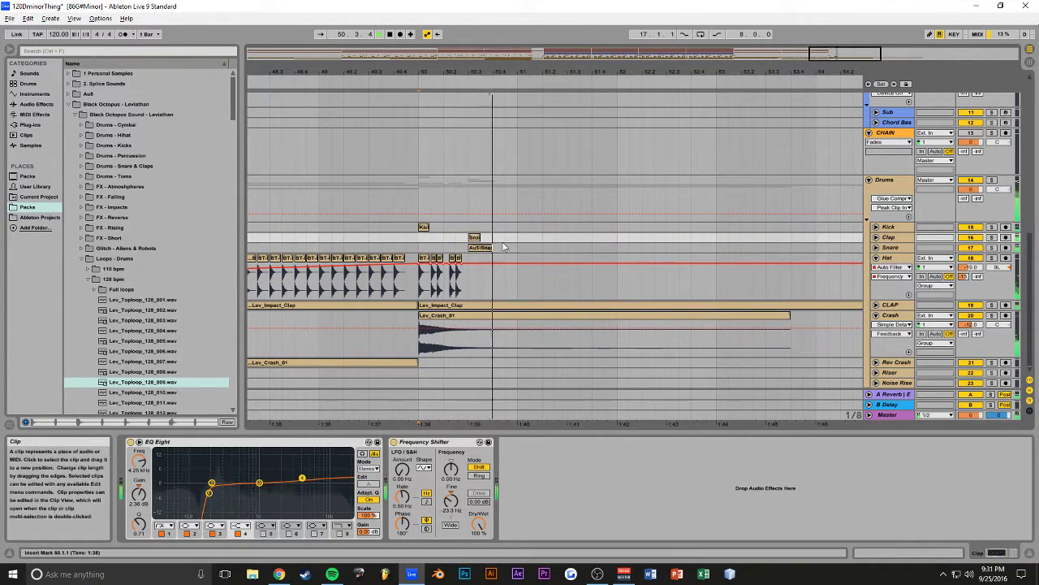
key(space)
Step: Copy the bar 50 hat pattern to 50.3.1, keep only its last hit at 50.4.3, and play from bar 50
drag(470, 280, 441, 282)
click(433, 285)
click(469, 283)
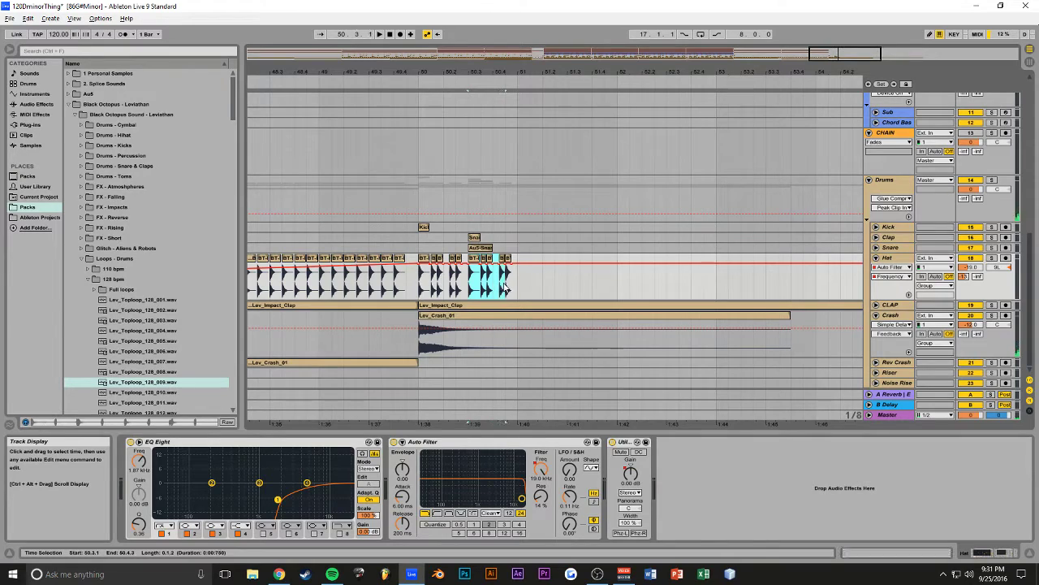
click(420, 237)
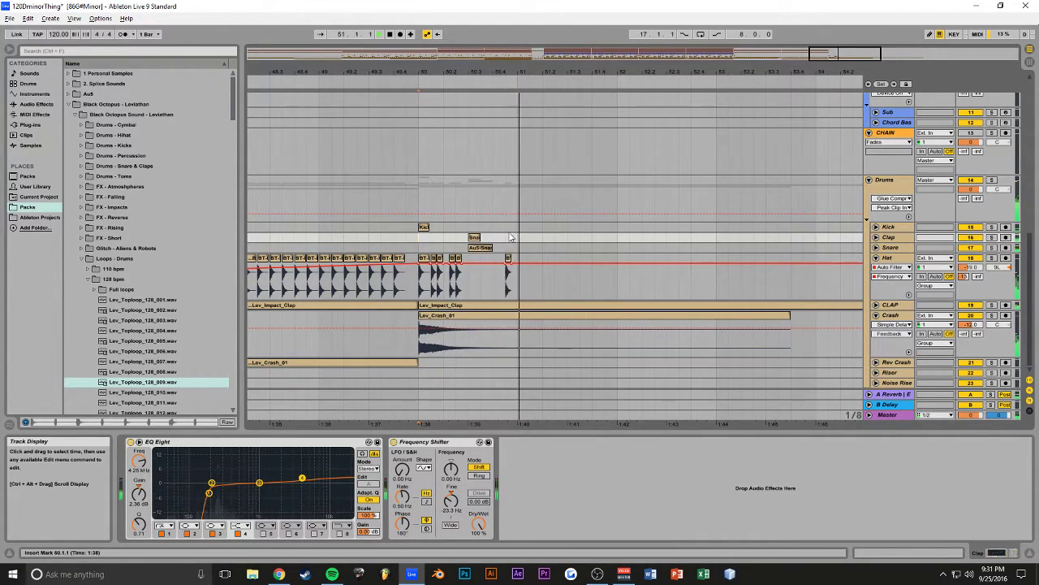
key(space)
Step: Duplicate the kick, clap, snare and hat clips of bar 50 to bar 51, remove the kick at 51.1.1, and play
drag(515, 232, 419, 280)
key(ctrl+d)
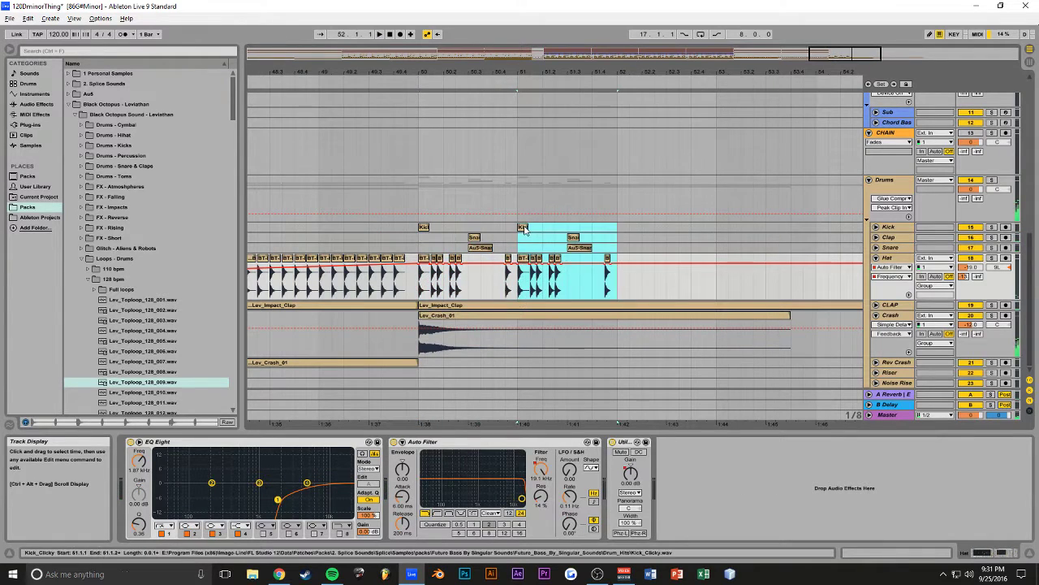
click(521, 227)
click(421, 237)
key(space)
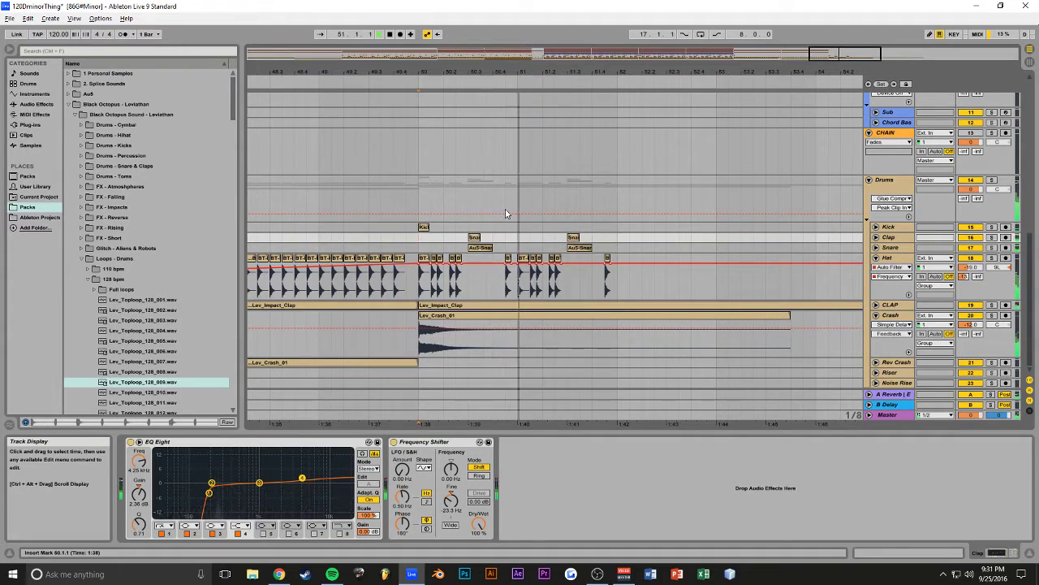
key(space)
Step: Copy the bar 50 kick to 51.4.4, trim it to end at 52.1.1, play from bar 50, and save the set
drag(423, 228, 613, 234)
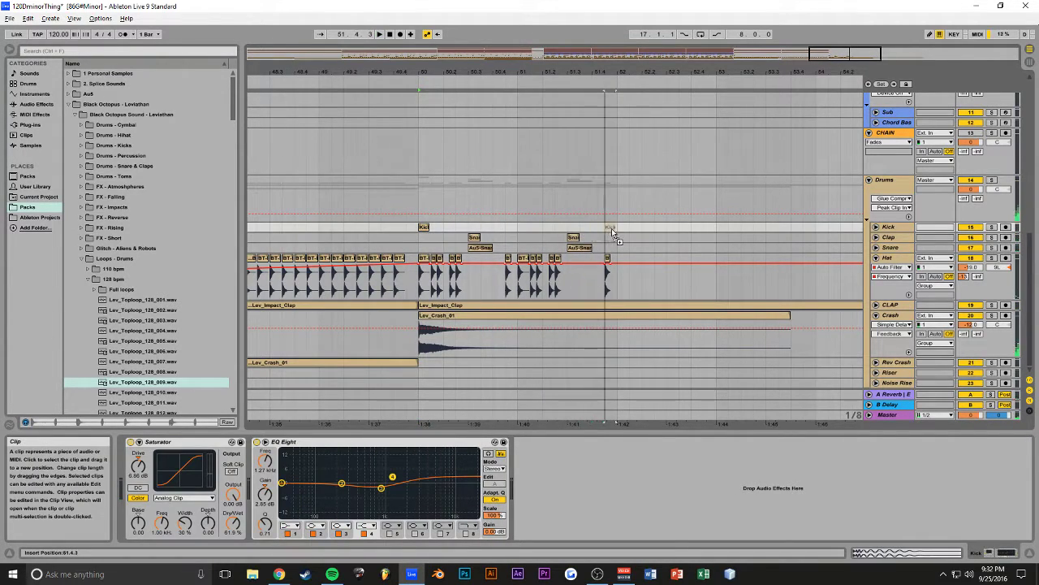
drag(714, 71, 872, 82)
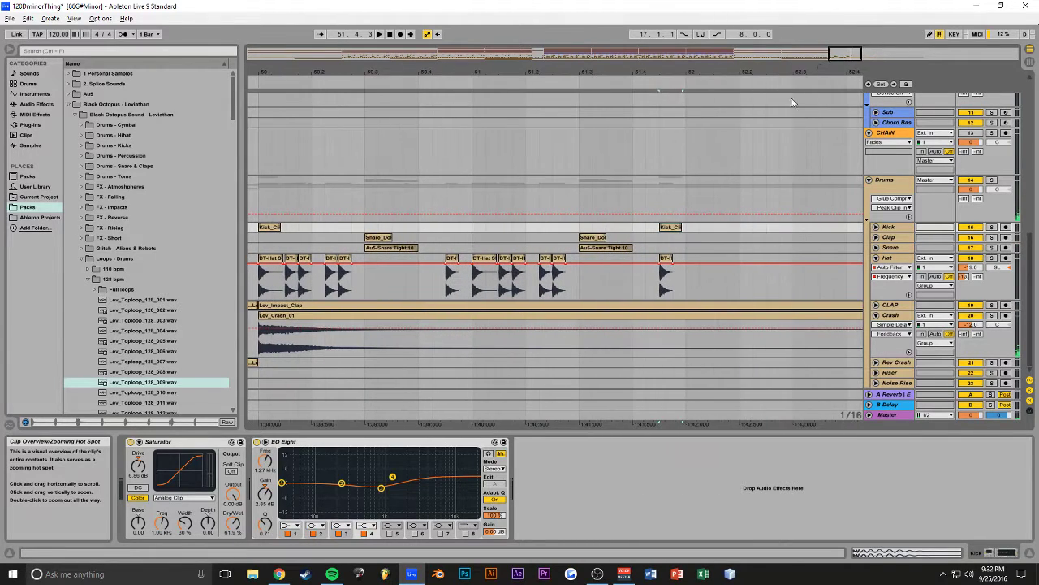
drag(672, 228, 684, 230)
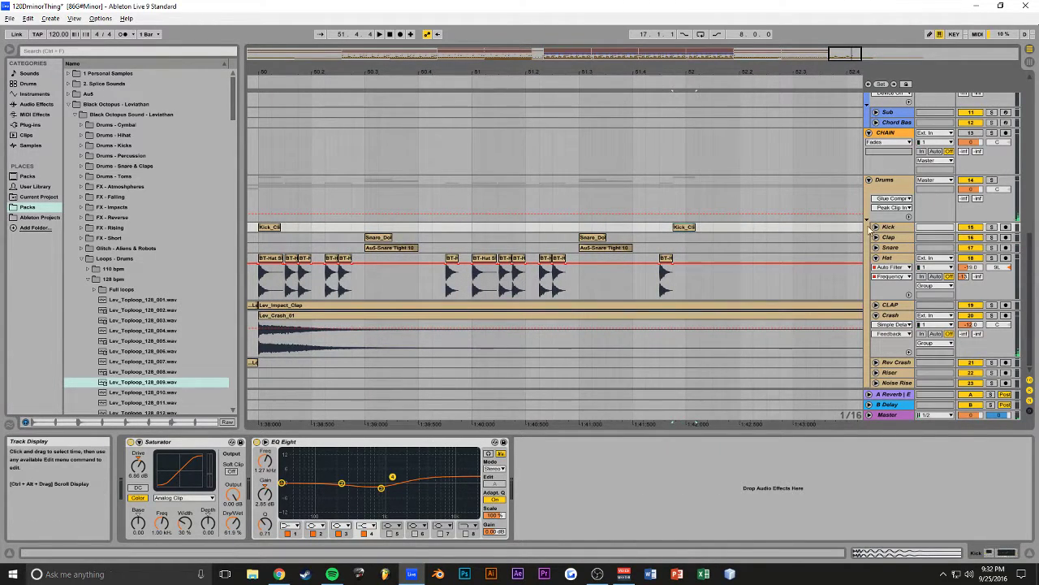
click(876, 227)
click(686, 253)
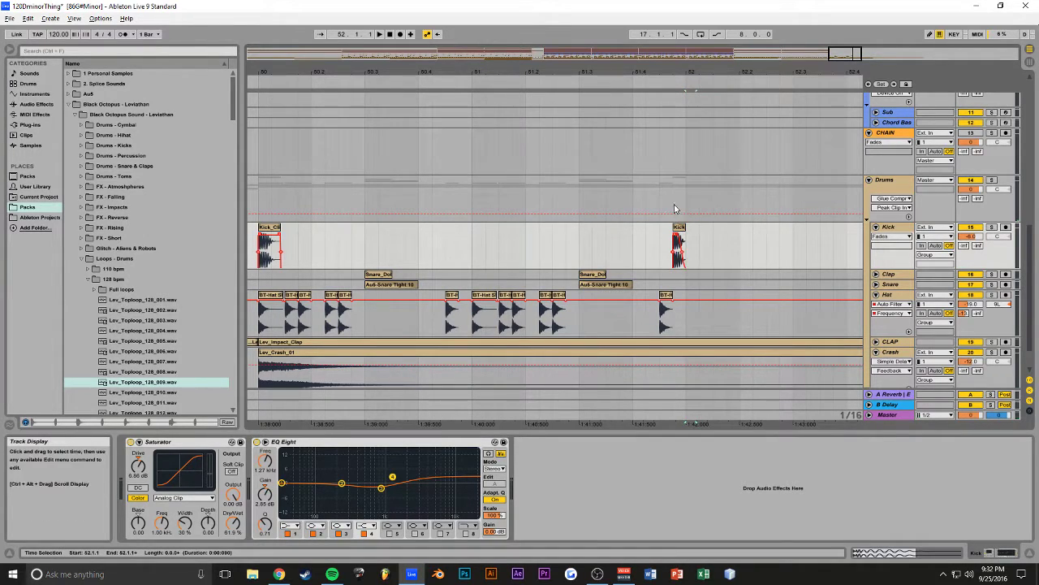
click(675, 211)
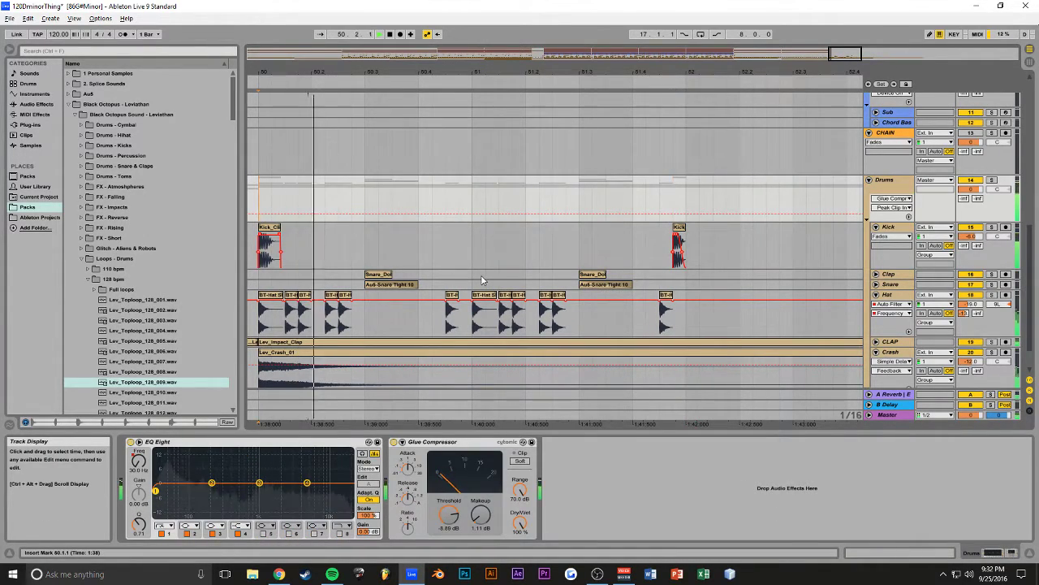
key(ctrl+s)
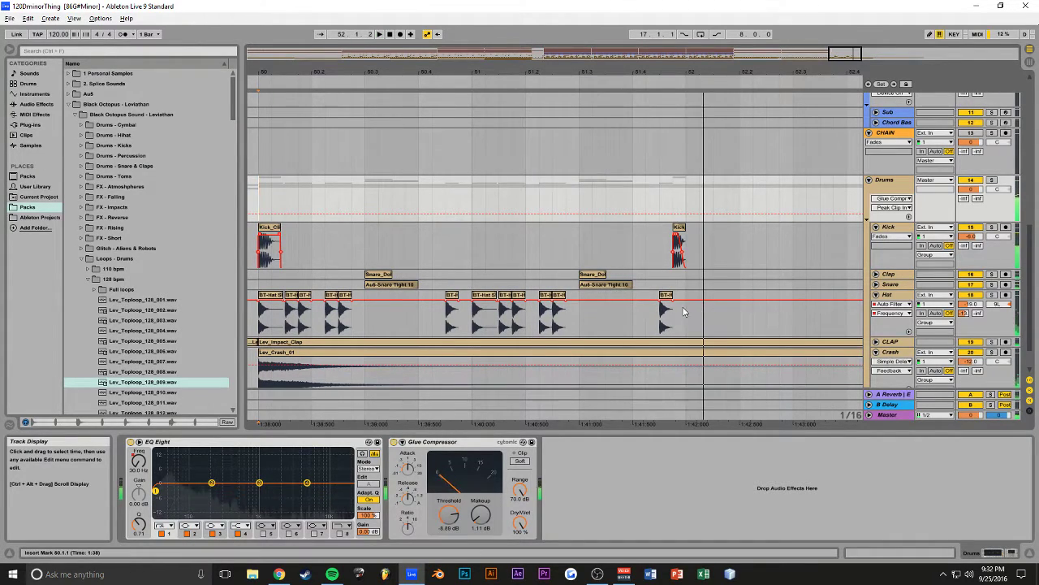
Step: Try shifting the kick at 51.4.4 a 1/32 note earlier and play from 51.3.1
drag(851, 53, 850, 80)
drag(707, 228, 692, 232)
click(671, 195)
key(space)
key(space)
click(501, 204)
key(space)
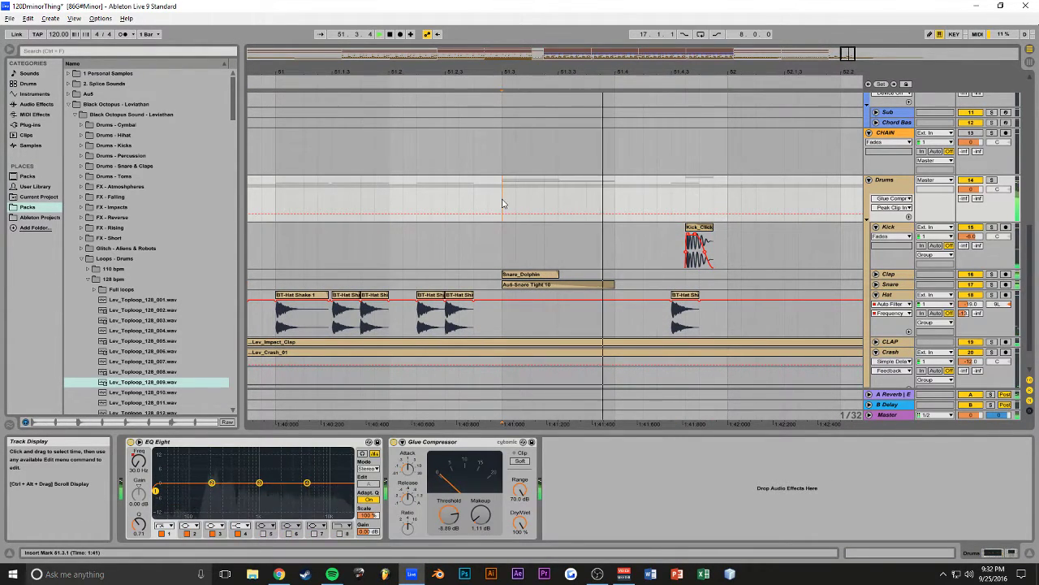
key(space)
Step: Move the last kick back to 51.4.4 and play from 51.3.1
click(707, 232)
drag(708, 232, 723, 233)
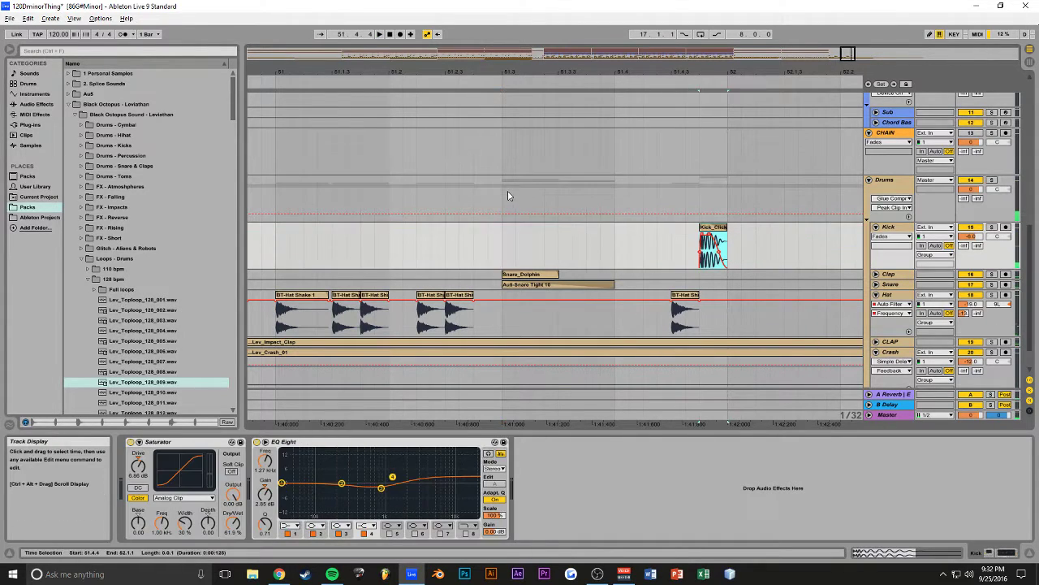
click(504, 198)
key(space)
drag(849, 54, 845, 29)
key(space)
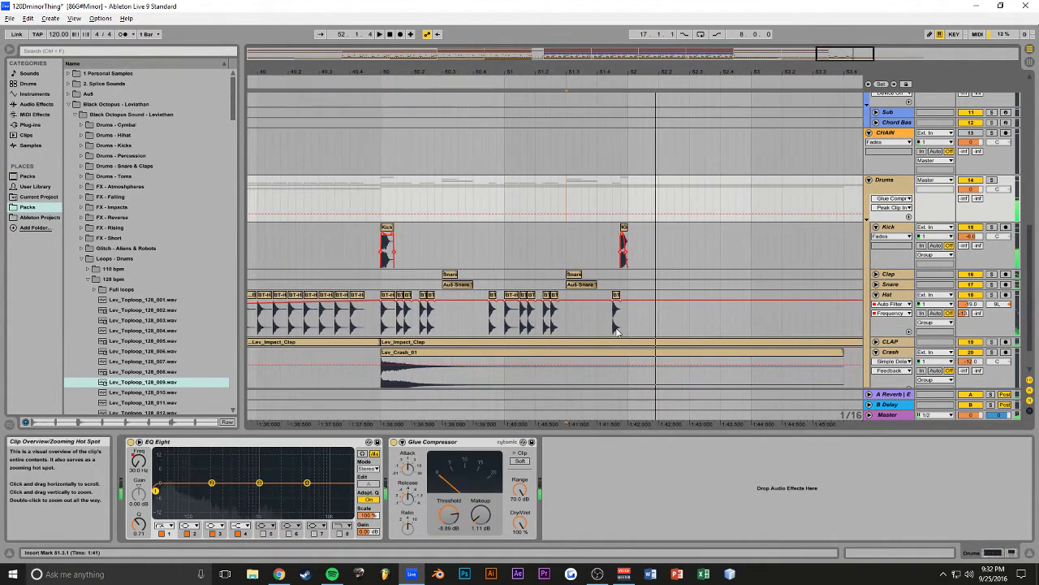
Step: Duplicate the kick, clap, snare and hat clips from 50.1.1–52.1.1 to bar 52, and fold the CHAIN track
drag(628, 325, 383, 246)
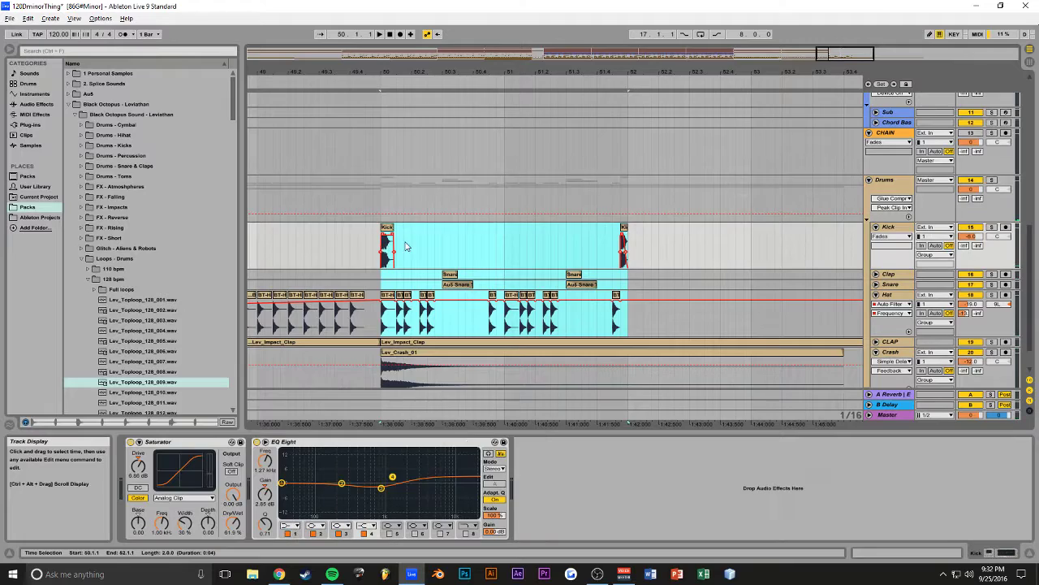
key(ctrl+d)
drag(871, 53, 823, 45)
scroll(598, 204, up, 3)
click(869, 176)
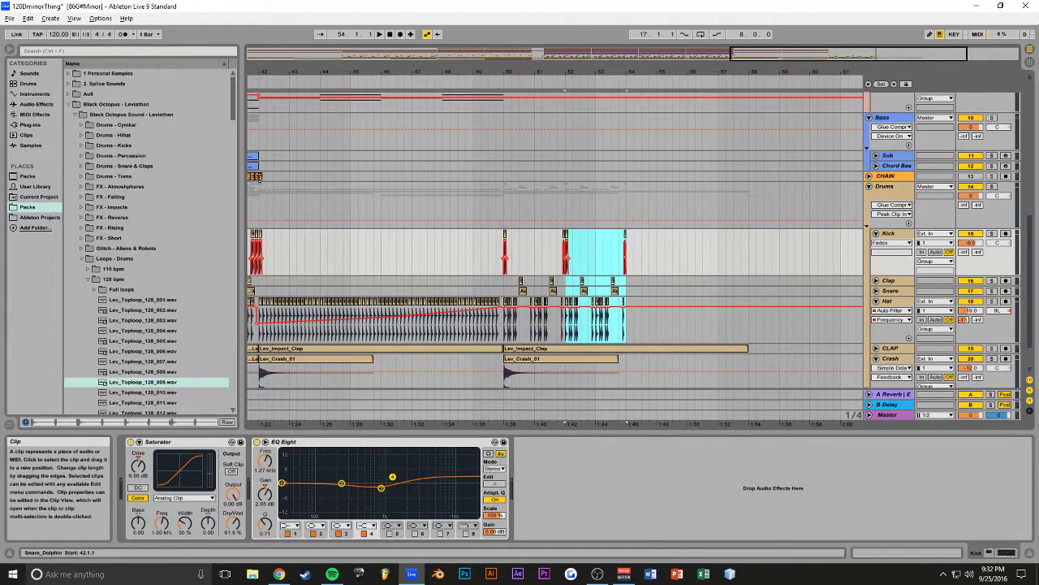
Step: Copy the CHAIN track's Snare_Dolphin clip from 42.1.1 onto the main kick and snare hits of bars 50 to 53, with nothing at 54.1.1, and save
click(261, 180)
click(521, 186)
key(space)
drag(765, 57, 843, 80)
key(space)
drag(401, 177, 845, 176)
drag(561, 72, 559, 62)
drag(794, 176, 850, 177)
key(ctrl+s)
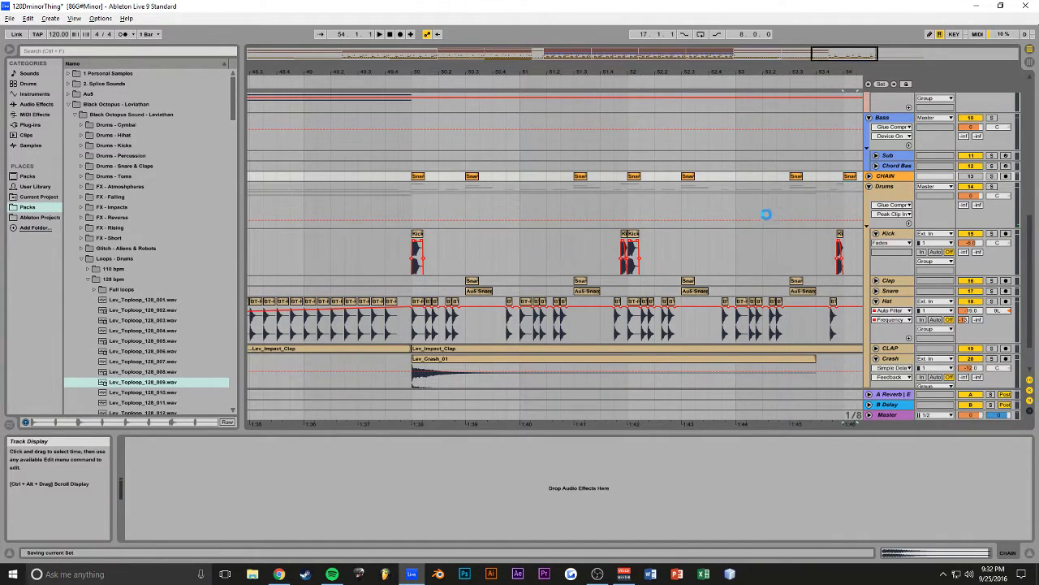
key(Delete)
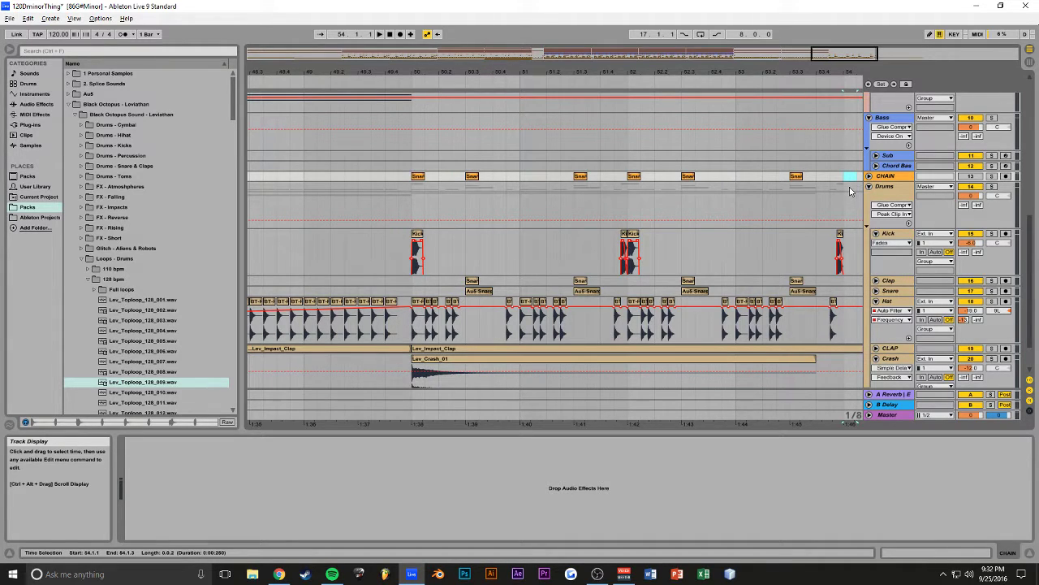
Step: Fold the instrument tracks, duplicate the LL, Pad and Arp clips of bars 42–49 to bar 50, and play from 46.1.1
drag(844, 51, 838, 12)
scroll(684, 202, up, 5)
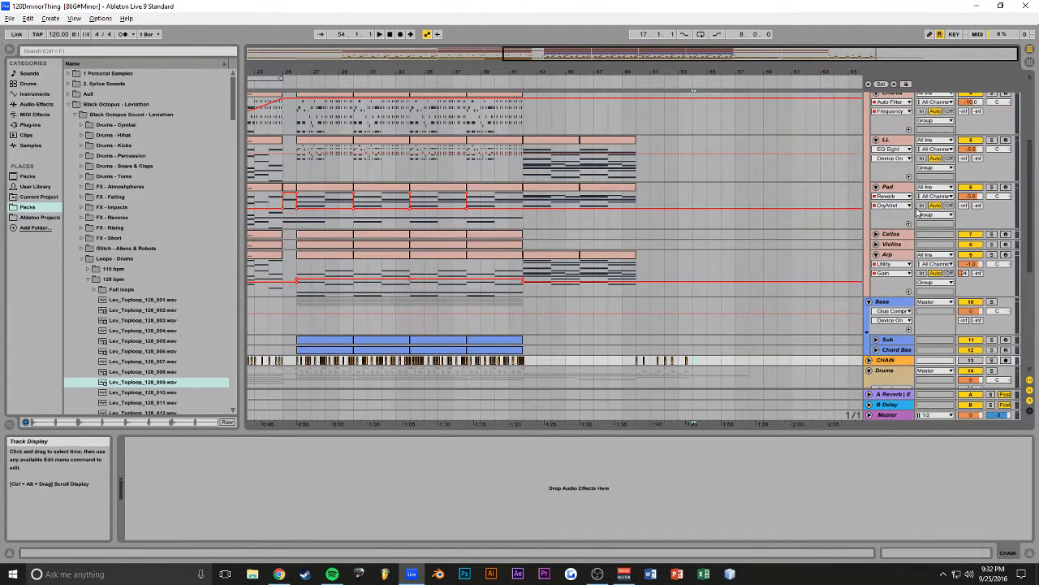
alt+click(876, 255)
scroll(691, 250, up, 4)
drag(617, 213, 523, 175)
key(ctrl+d)
click(578, 157)
key(space)
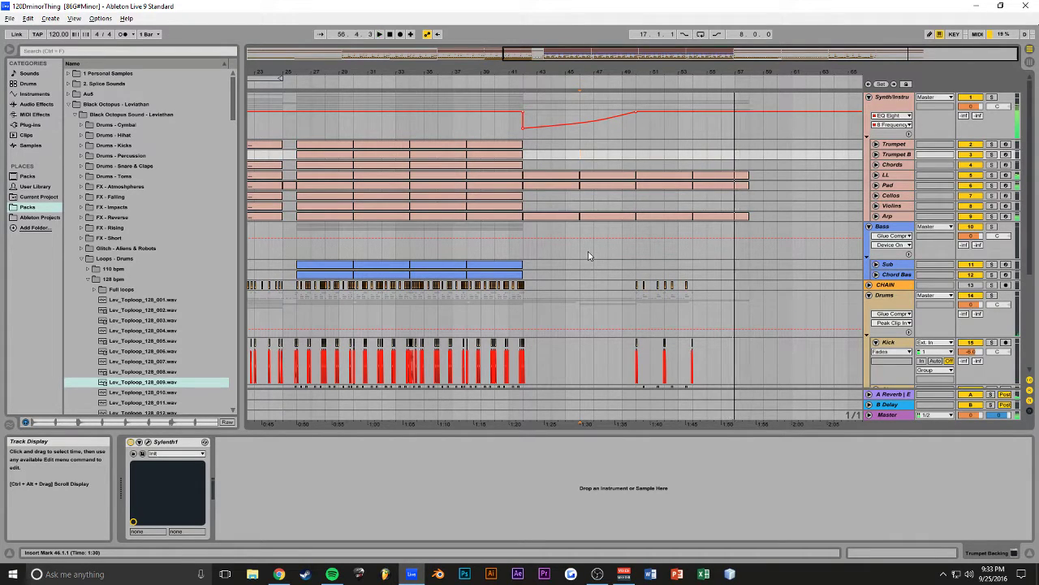
key(space)
Step: Duplicate the CHAIN, kick, clap, snare and hat clips from 50.1.1–54.1.1 to bar 54, and save the set
scroll(590, 256, down, 3)
key(space)
drag(768, 58, 826, 109)
drag(674, 332, 464, 182)
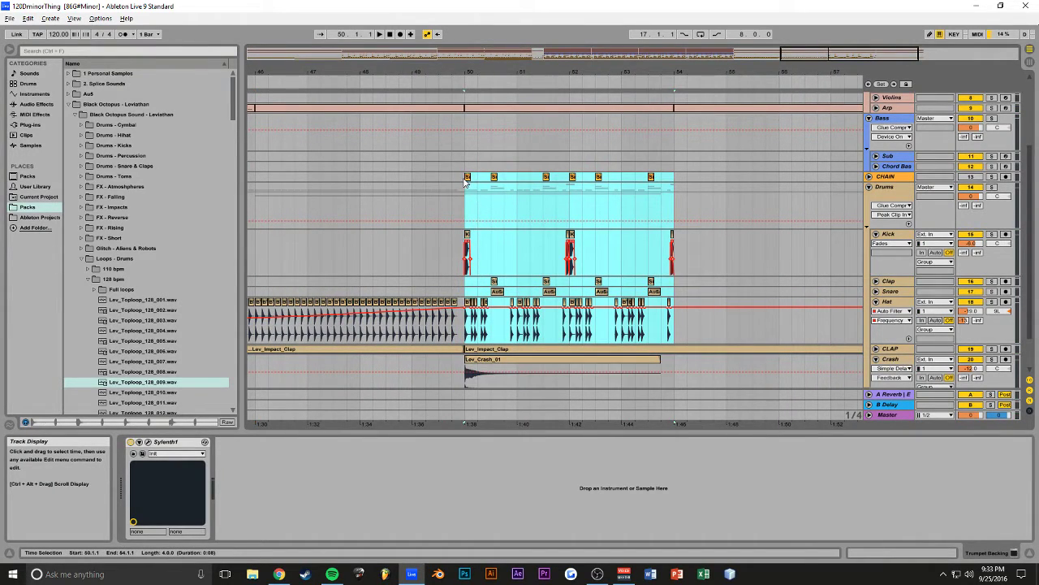
key(ctrl+d)
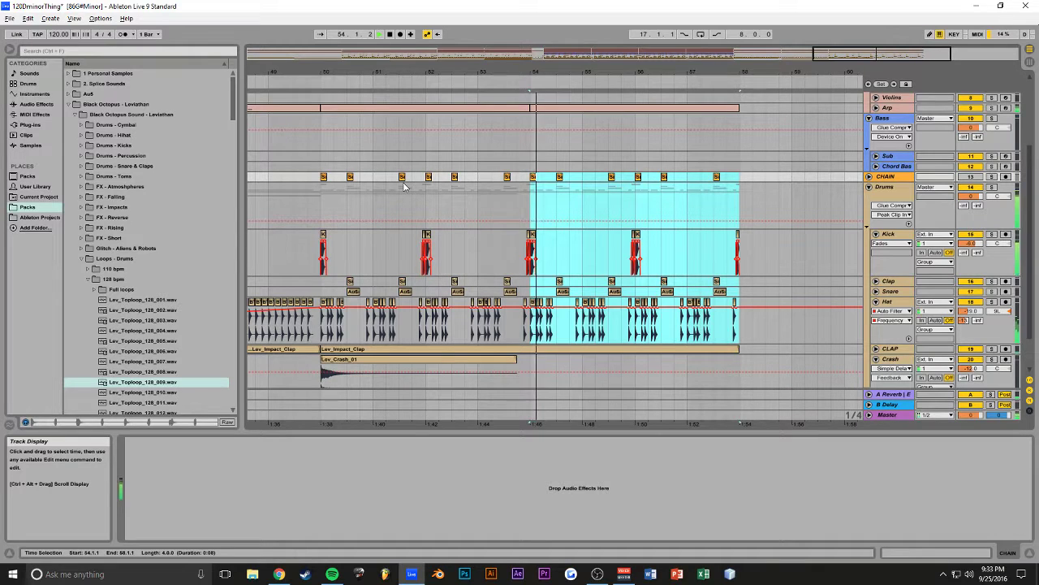
key(ctrl+s)
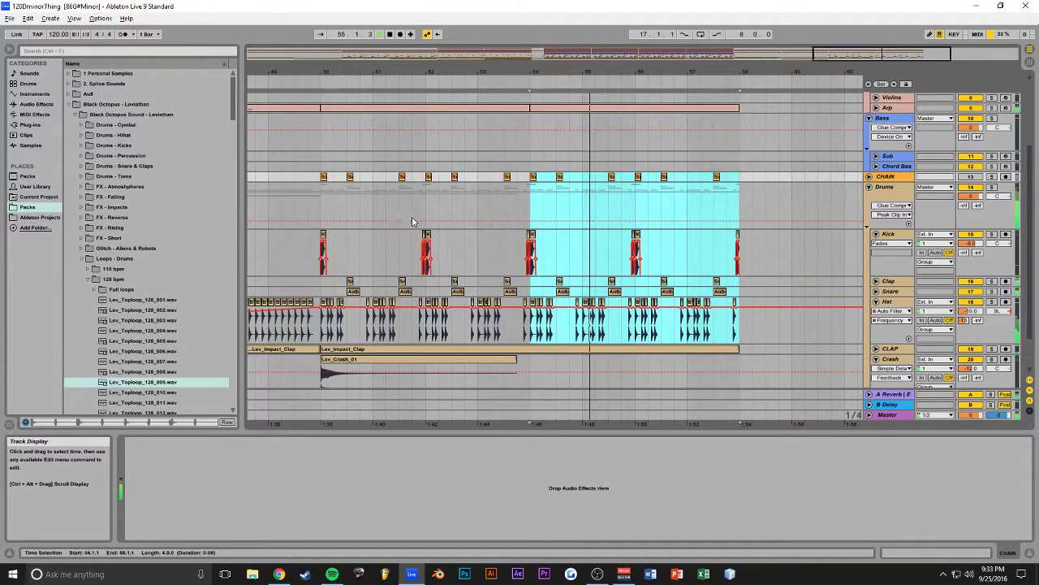
Step: Lower the clip gain of the eight Snare track clips between 50.3.1 and 58.1.1, play the section, and save the set
click(973, 293)
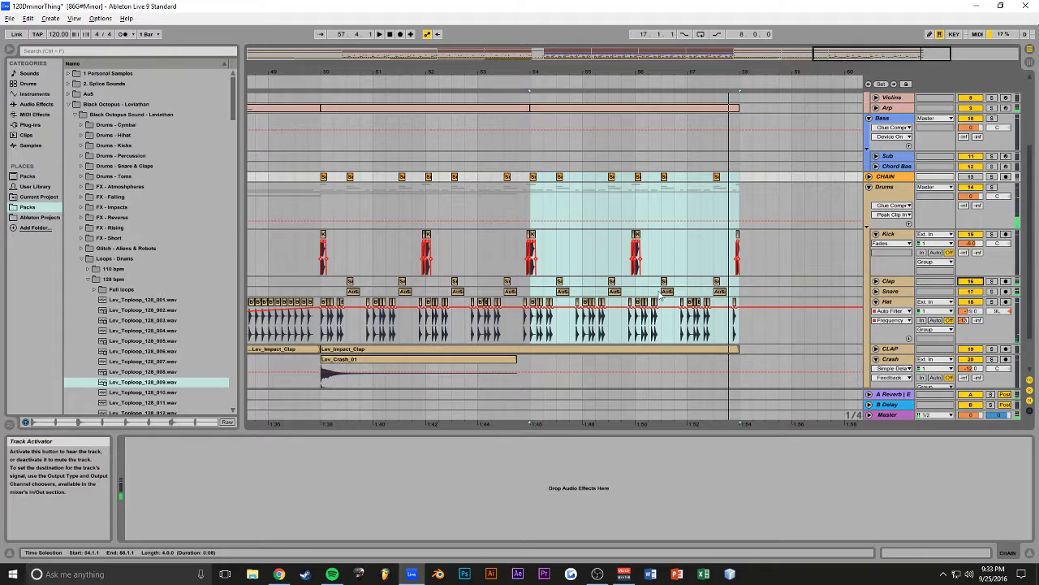
drag(806, 71, 762, 57)
drag(712, 293, 414, 317)
key(shift+Tab)
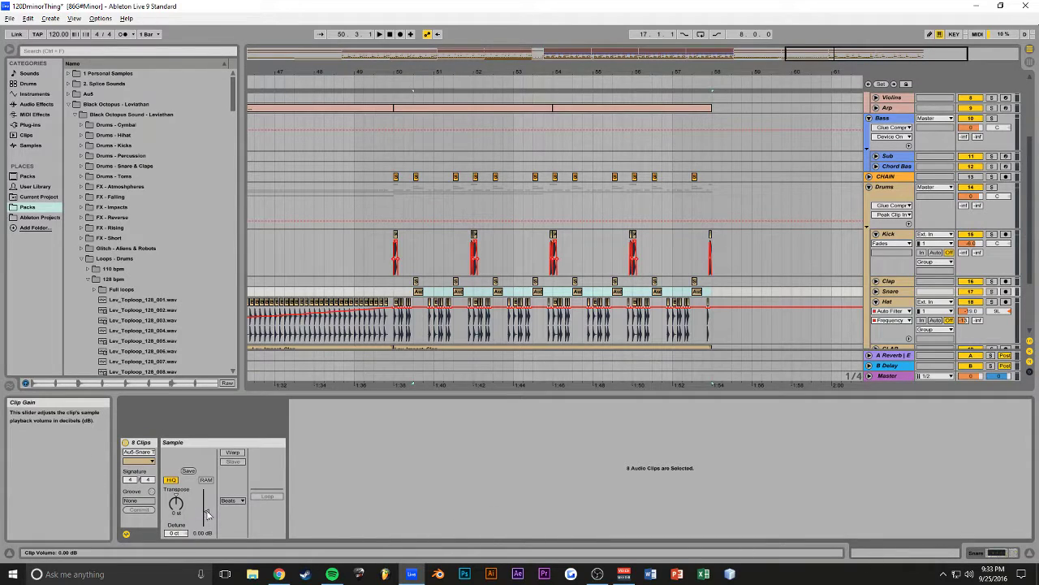
key(space)
key(ctrl+s)
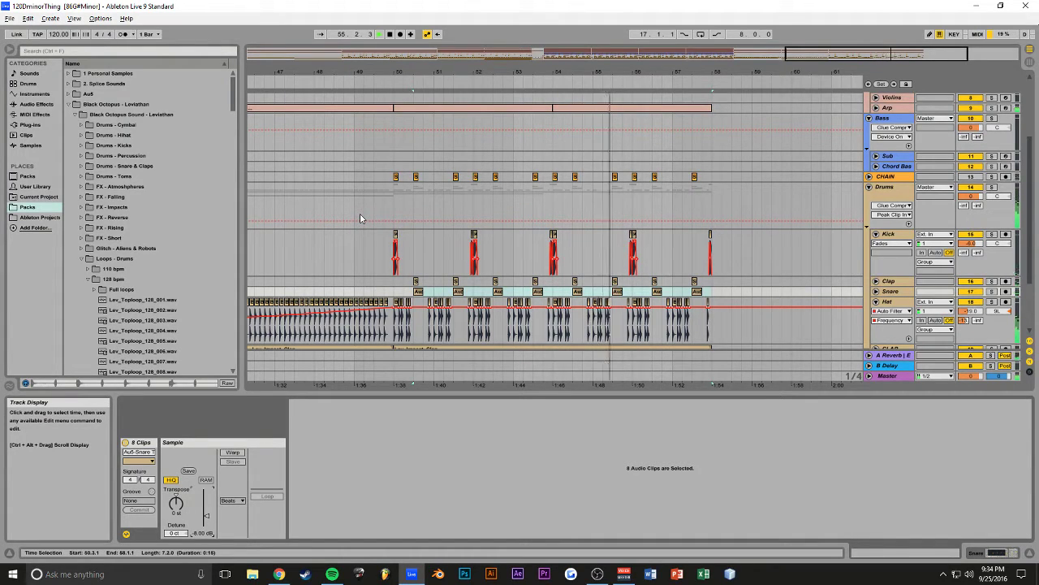
Step: Review the arrangement around the build-up by playing it from 38.1.1
scroll(361, 217, up, 5)
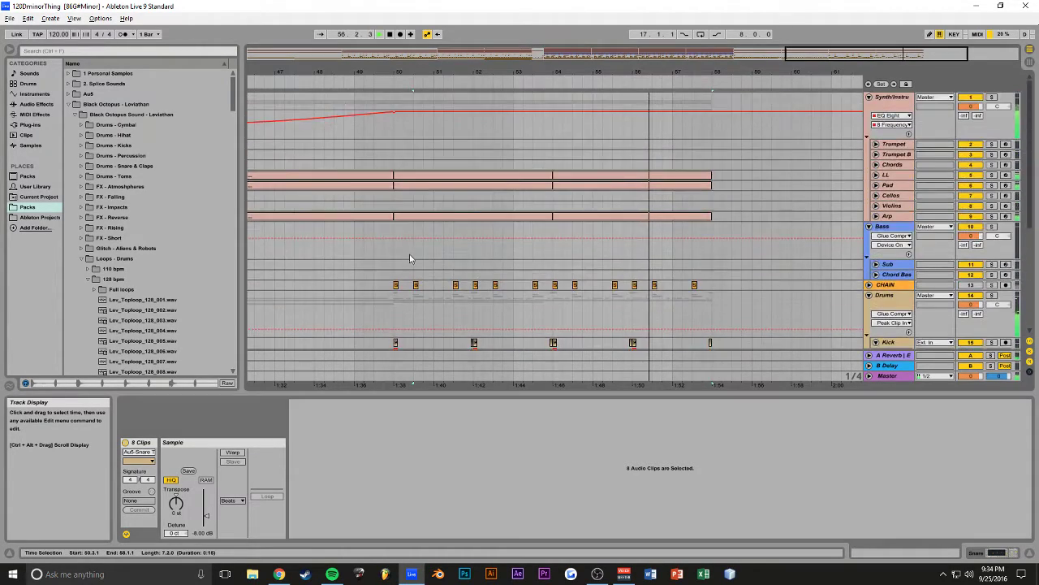
drag(792, 54, 627, 60)
click(431, 133)
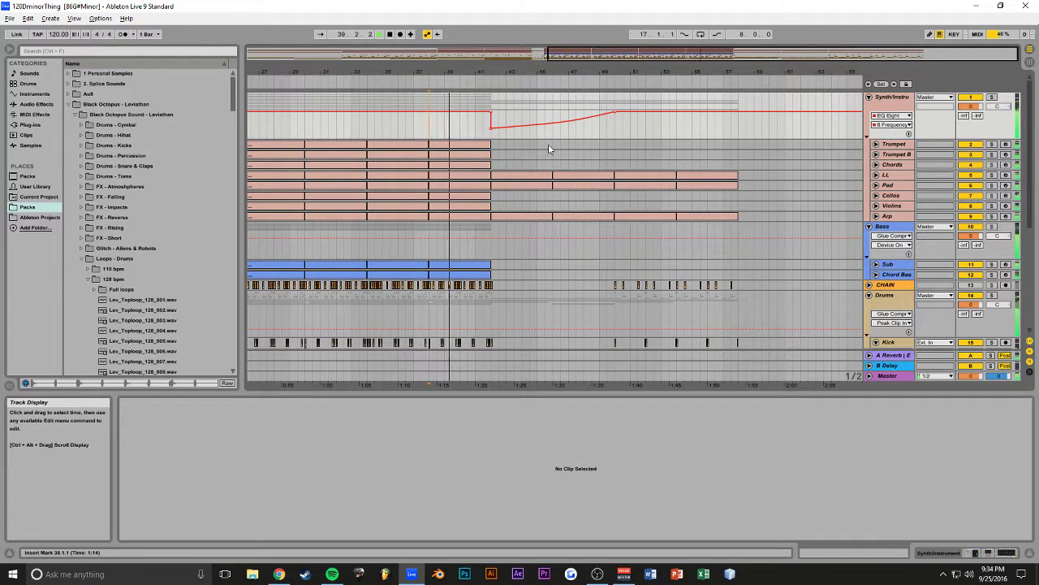
drag(715, 55, 746, 93)
drag(775, 56, 809, 50)
drag(703, 53, 705, 75)
mouse_move(766, 54)
mouse_down()
mouse_move(737, 66)
mouse_move(727, 58)
mouse_move(727, 71)
mouse_up()
Step: Listen to the drum transition into bar 42, playing from 41.4.1 and again from 41.1.1
scroll(671, 217, down, 4)
key(space)
click(609, 173)
key(space)
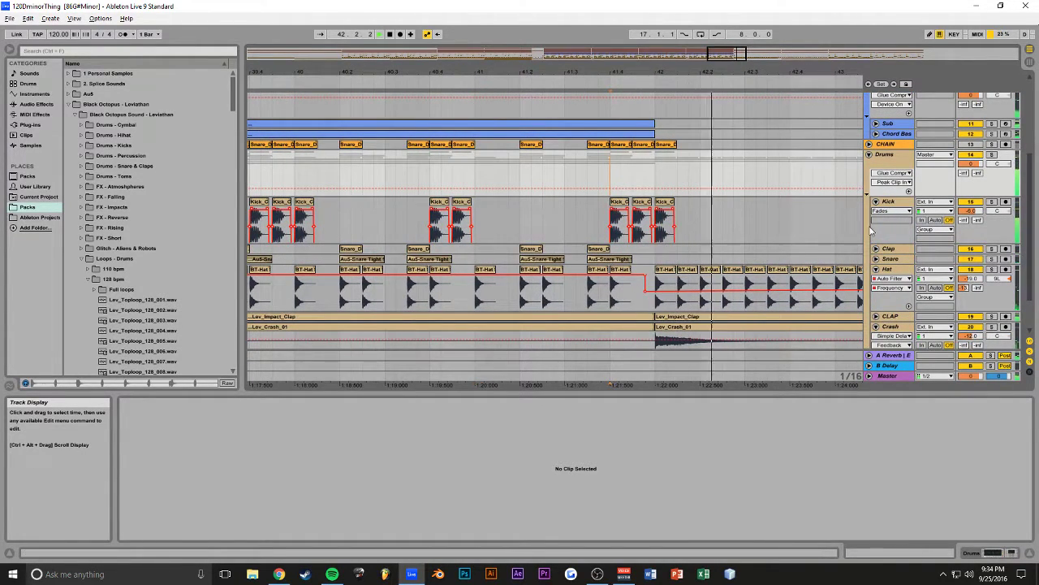
scroll(569, 228, down, 1)
drag(464, 147, 474, 147)
click(475, 147)
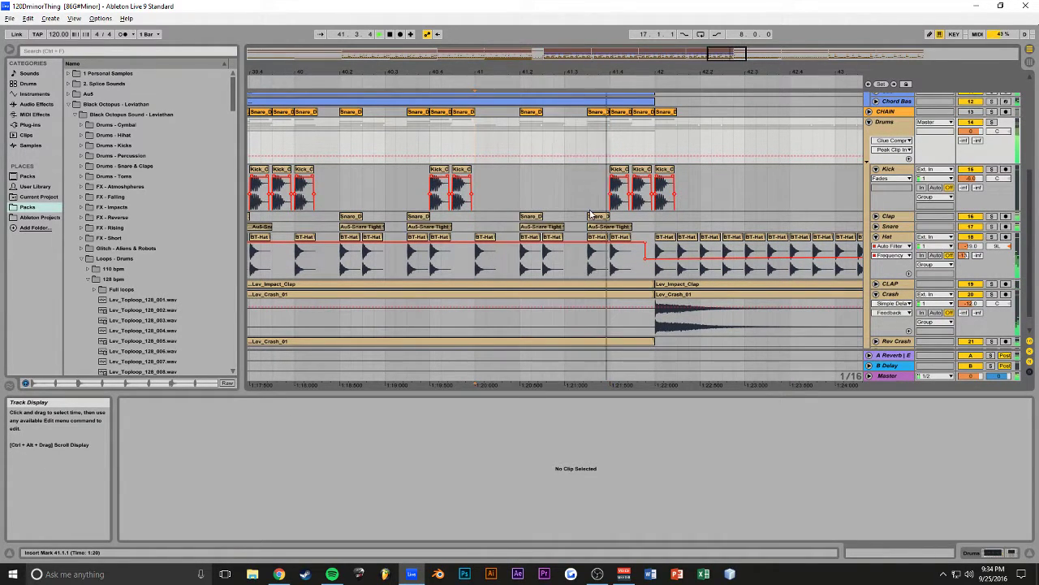
key(space)
Step: Unfold the Snare and Clap tracks, split the last snare before bar 42 at 41.4.1, and delete its tail, leaving a fade-out on the rest
click(876, 227)
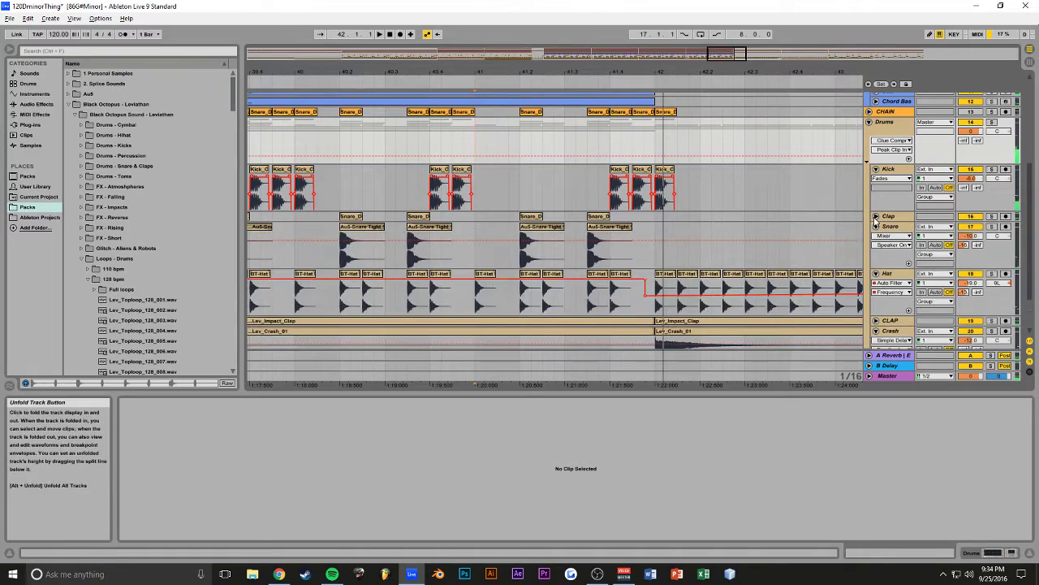
click(876, 217)
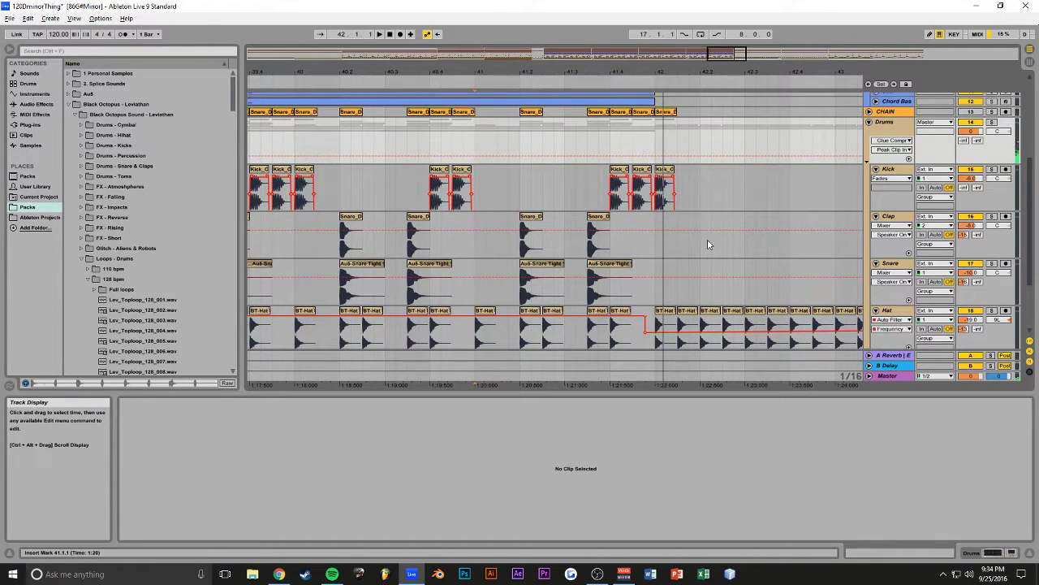
click(612, 281)
key(ctrl+e)
click(627, 265)
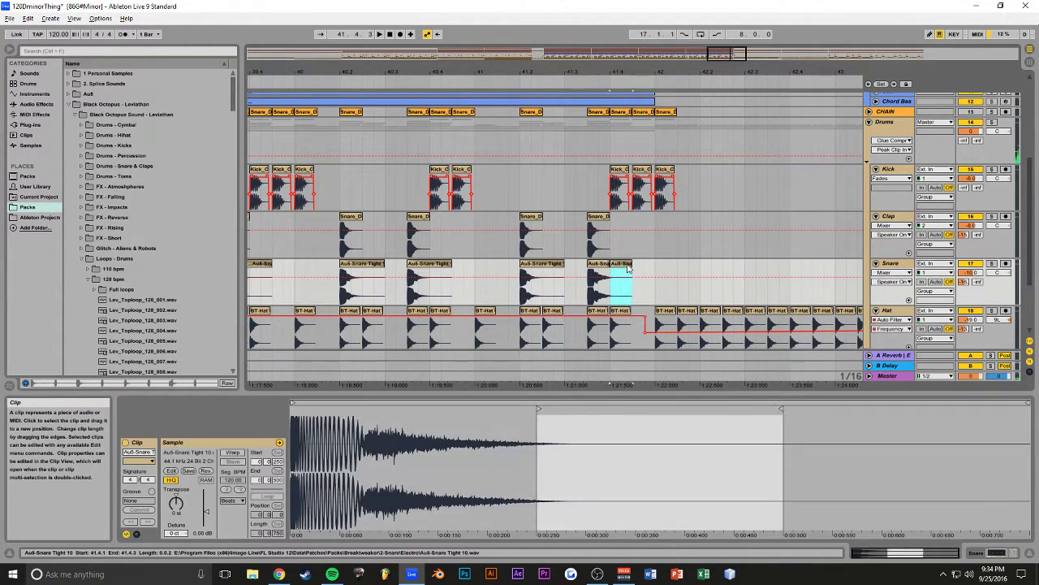
key(Delete)
click(593, 276)
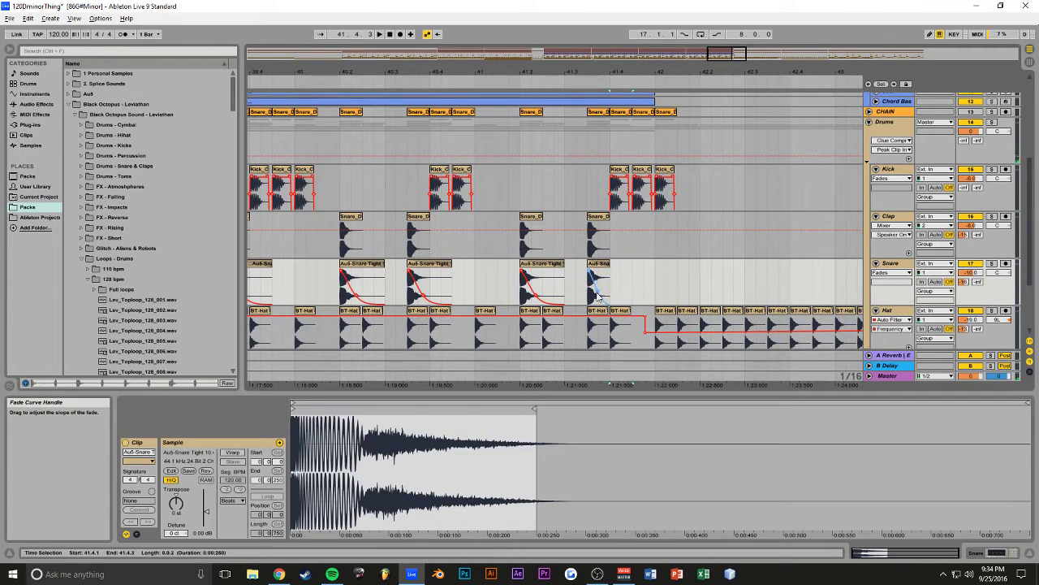
Step: Copy the last clap and snare clips before bar 42 to 41.4.3 and play from 41.2.1
click(600, 217)
shift+click(602, 263)
drag(600, 218, 634, 223)
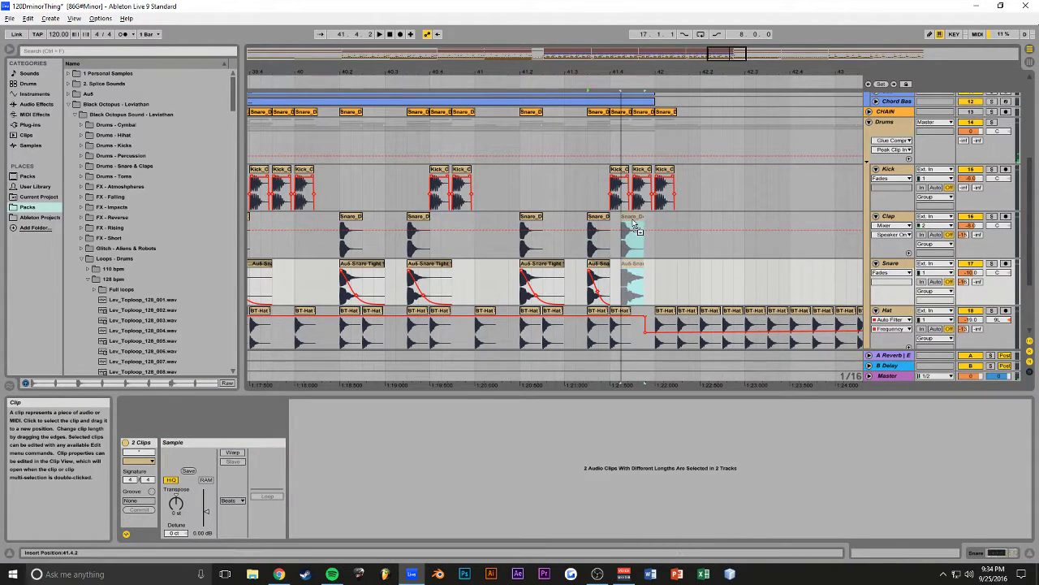
click(523, 181)
key(space)
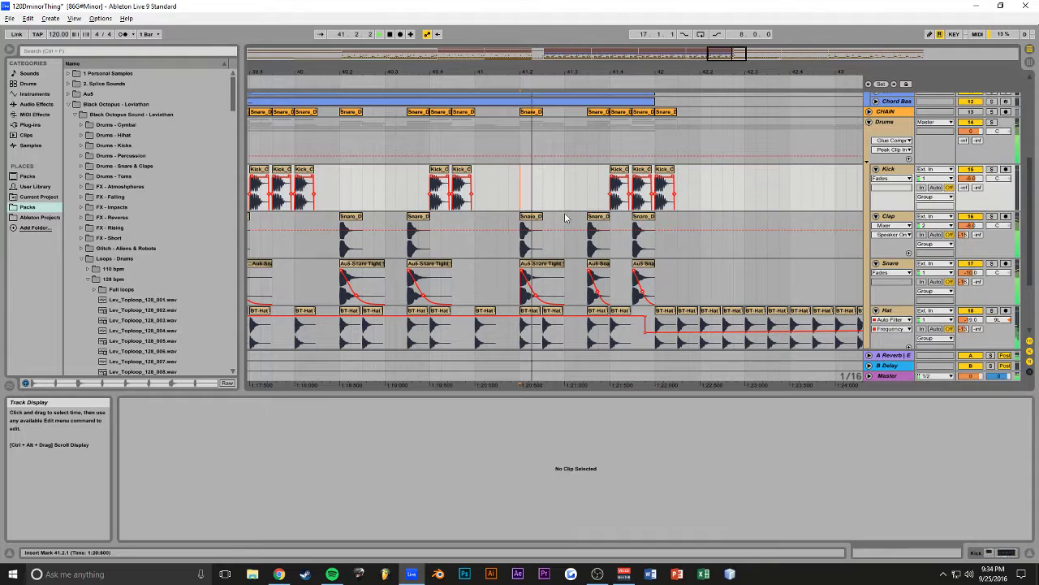
Step: Delete the kick at 41.4.3 and play the transition from 41.1.1
click(649, 169)
key(Delete)
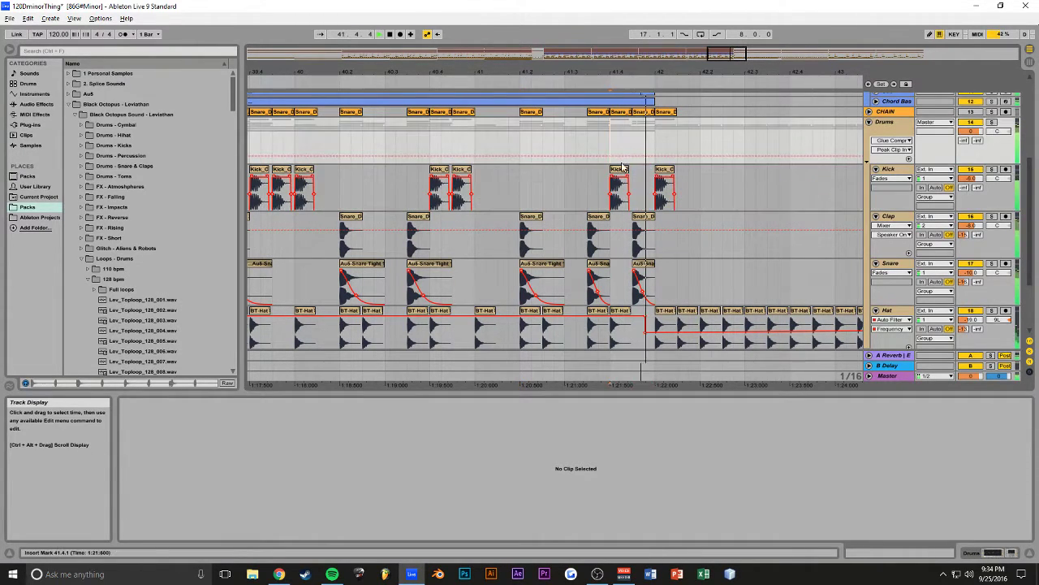
click(480, 142)
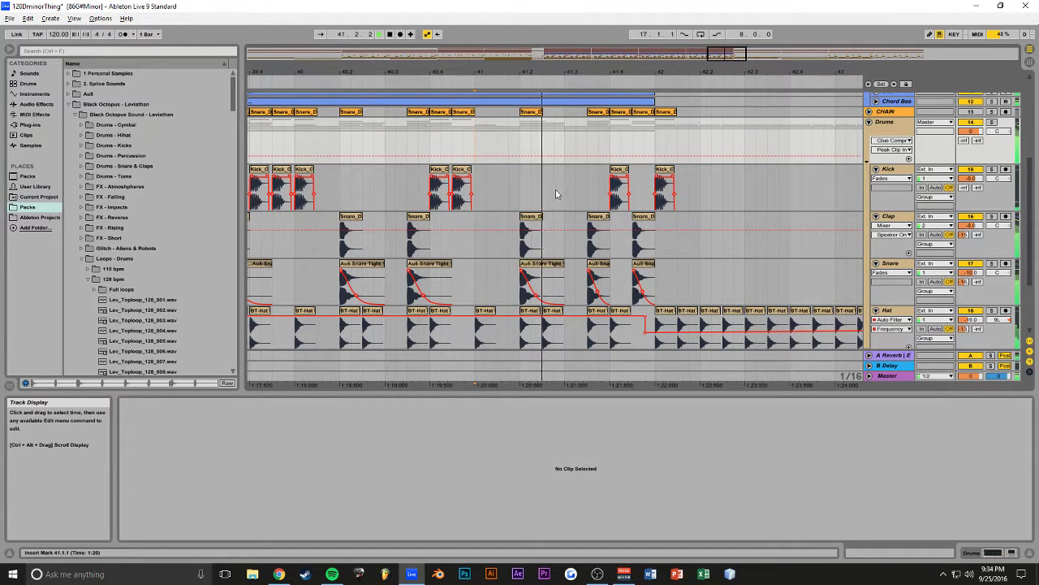
key(space)
Step: Move the drop in the Hat track's filter frequency automation to 42.1.1 and shorten the hat at 41.4.1 to a 1/32 note
drag(720, 73, 661, 199)
scroll(614, 286, down, 3)
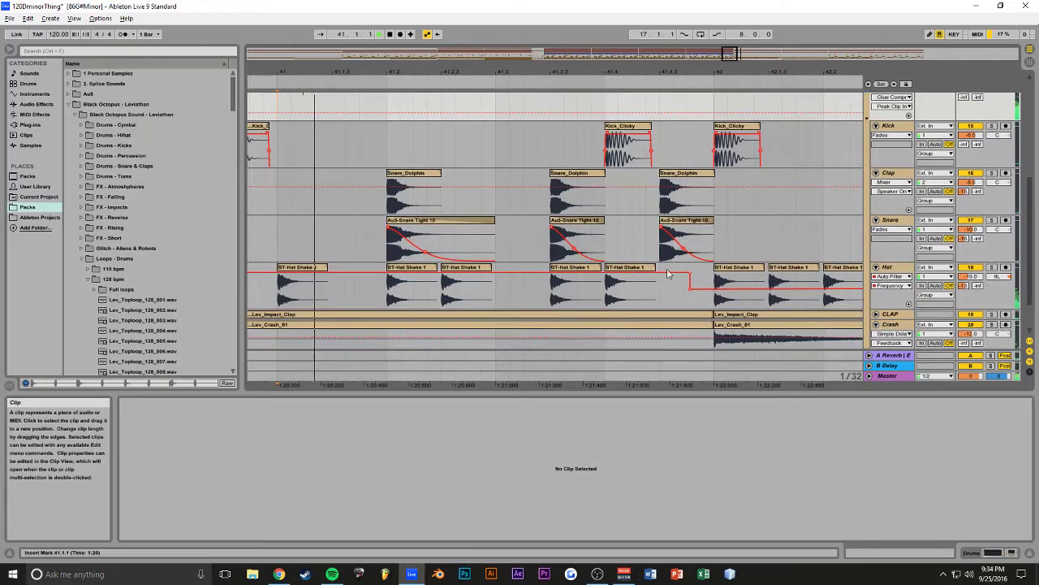
click(615, 286)
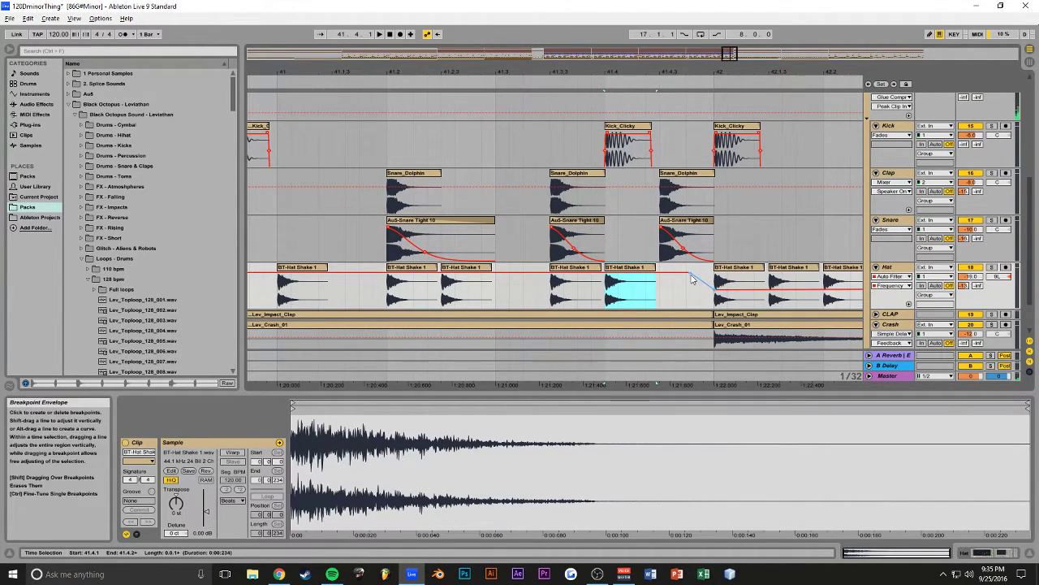
click(622, 289)
key(ctrl+e)
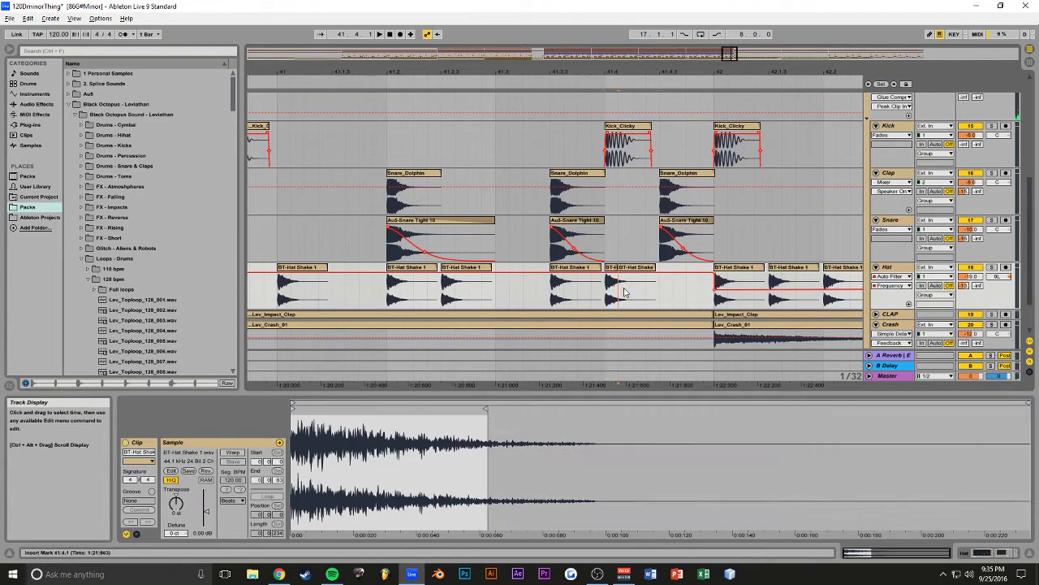
click(636, 267)
key(Delete)
Step: Repeat the shortened hat from 41.4.1 up to 42.1.1 as a 1/32-note roll, play from 41.3.3, and save the set
click(614, 272)
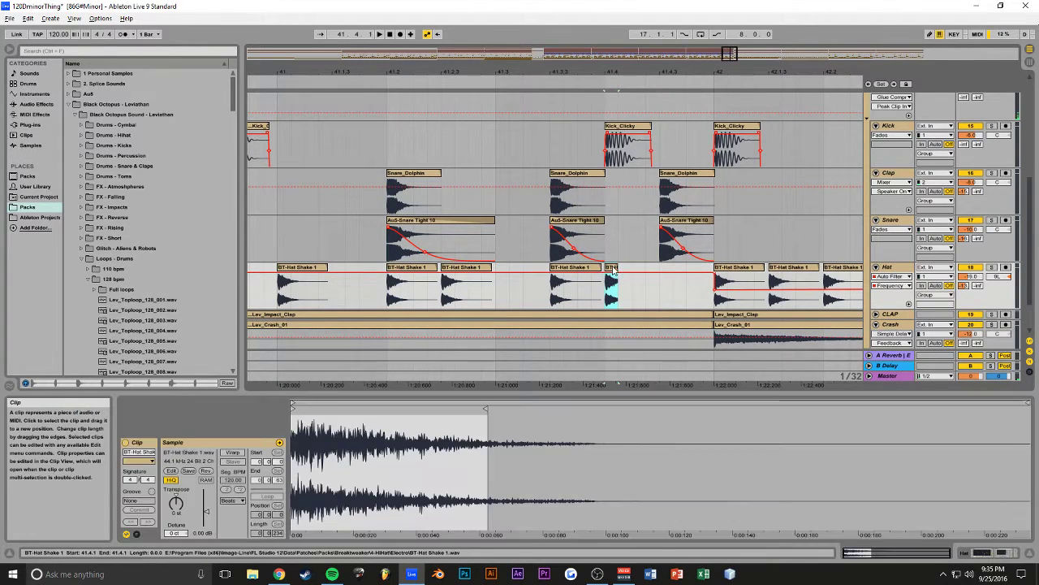
click(549, 136)
drag(551, 72, 371, 103)
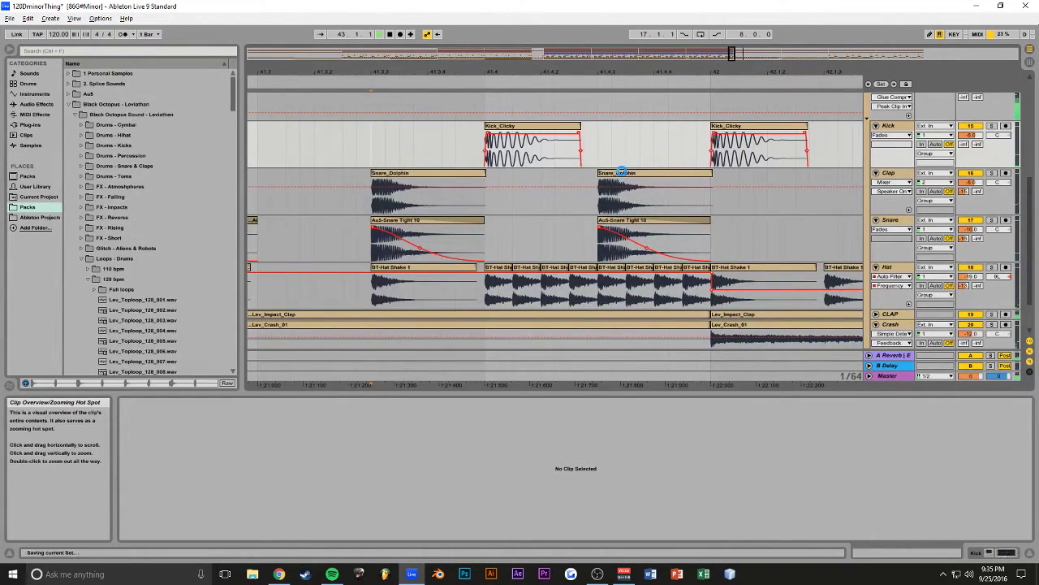
Step: Play the revised drum transition into bar 42 from 40.1.1
drag(608, 71, 608, 34)
click(335, 106)
key(space)
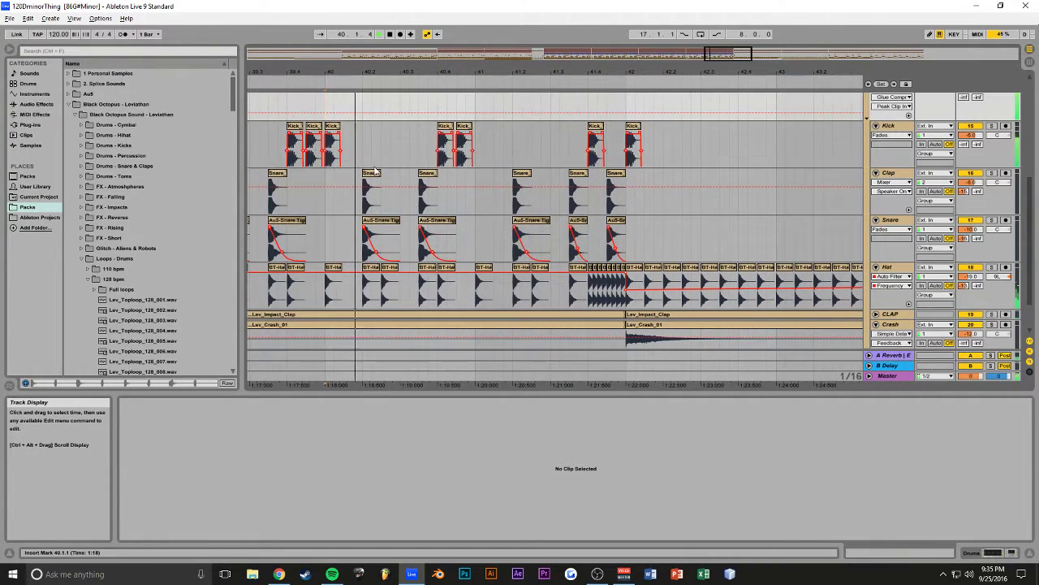
scroll(445, 213, down, 2)
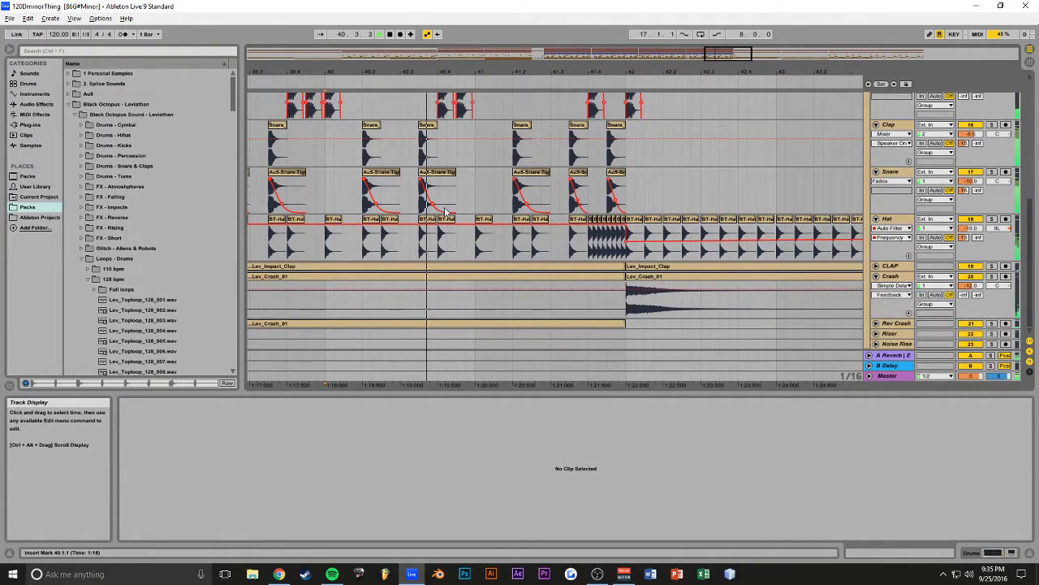
Step: Audition Lev_Fill_128_08, Lev_Fill_128_26 and Lev_Fill_128_31 from the 128 bpm fills in the Leviathan pack
click(88, 278)
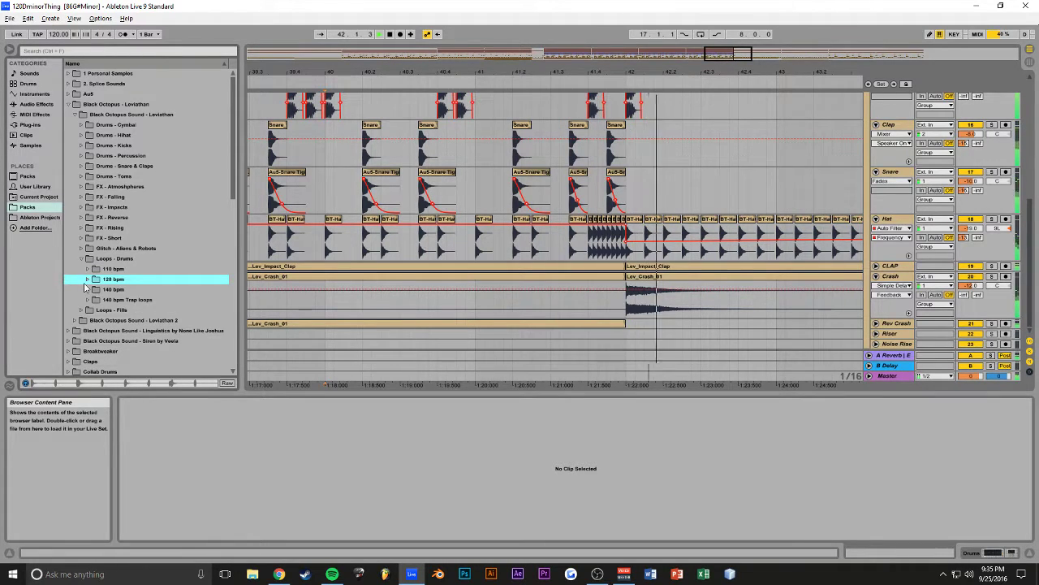
click(82, 309)
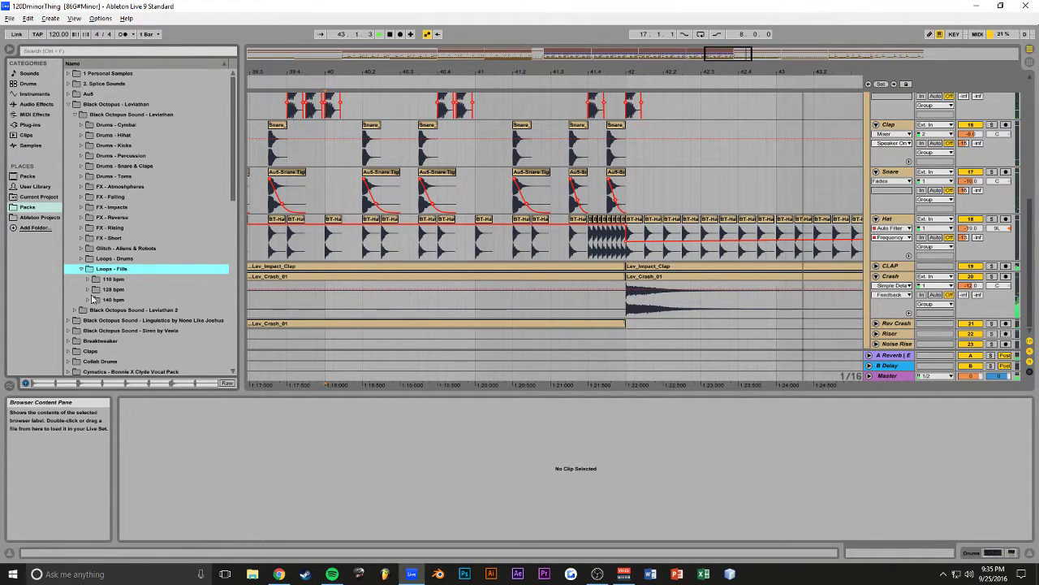
click(89, 290)
scroll(105, 293, down, 2)
key(space)
click(138, 309)
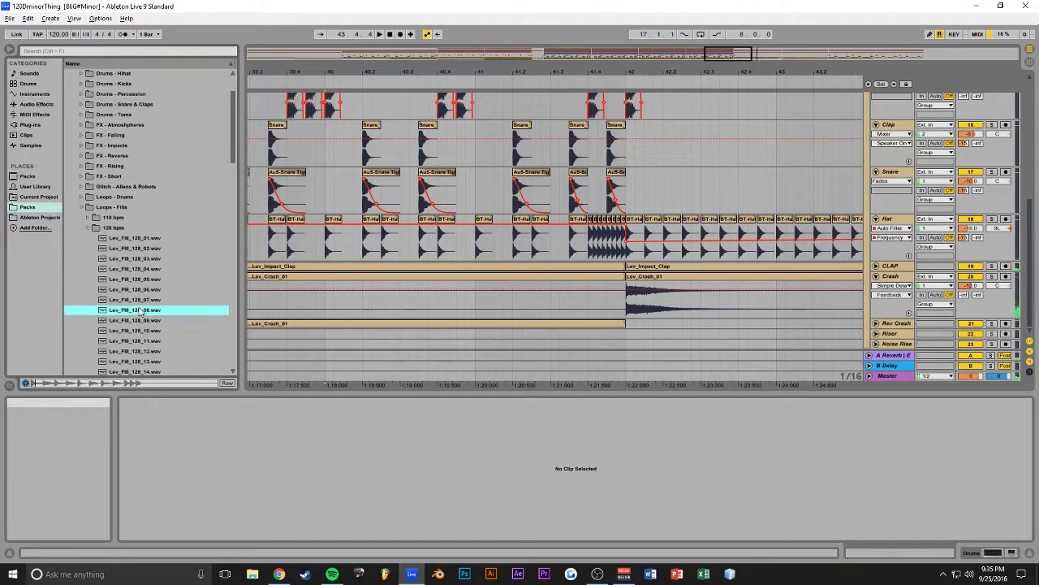
scroll(145, 306, down, 2)
scroll(152, 302, down, 5)
click(143, 293)
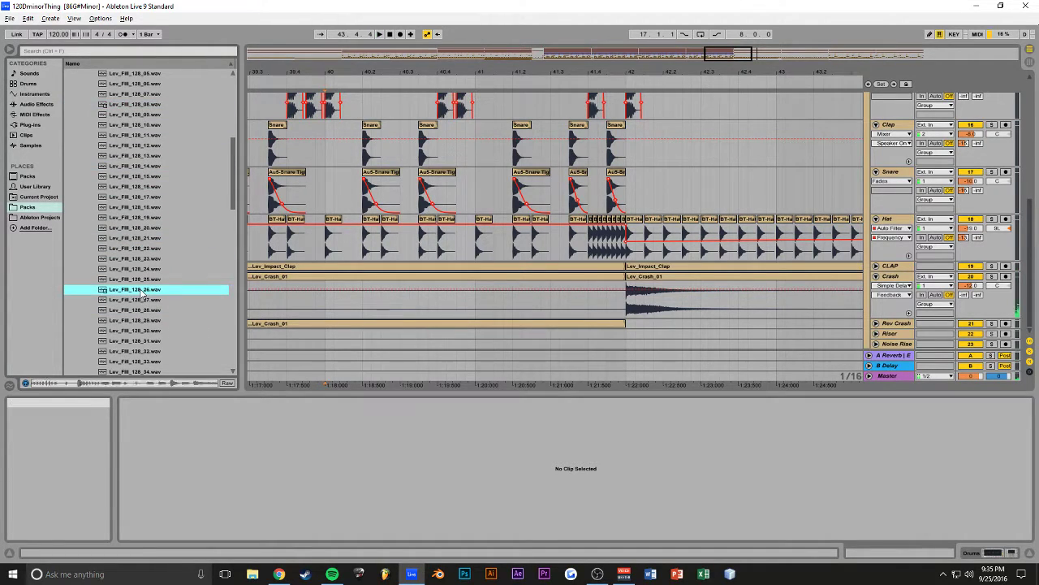
click(150, 340)
scroll(159, 333, down, 2)
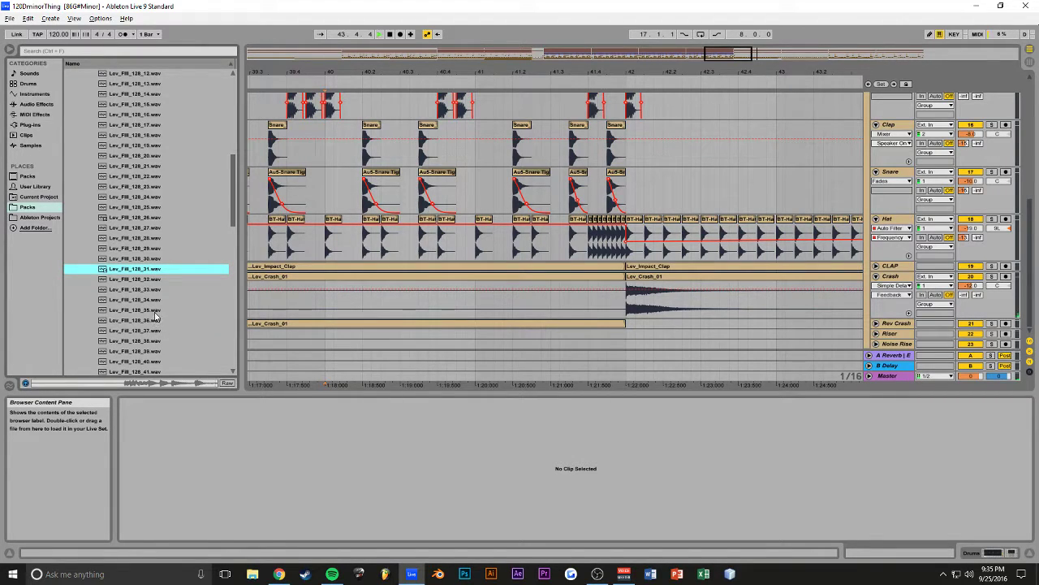
Step: Place Lev_Fill_128_31 from 41.1.1 to 42.1.1 on a new audio track below Hat, with the track volume at -10 dB
click(897, 344)
click(891, 266)
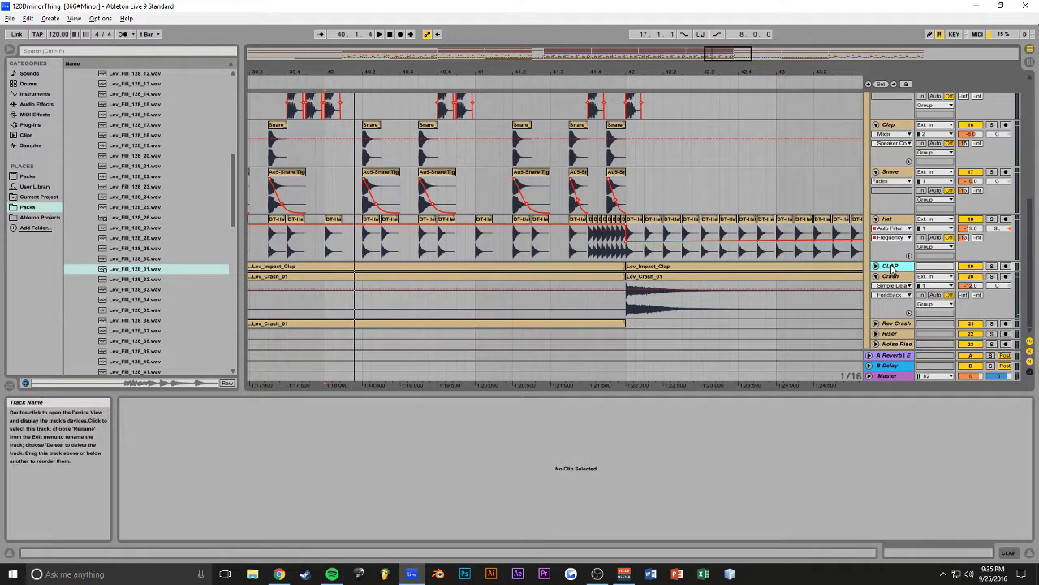
click(901, 244)
key(ctrl+t)
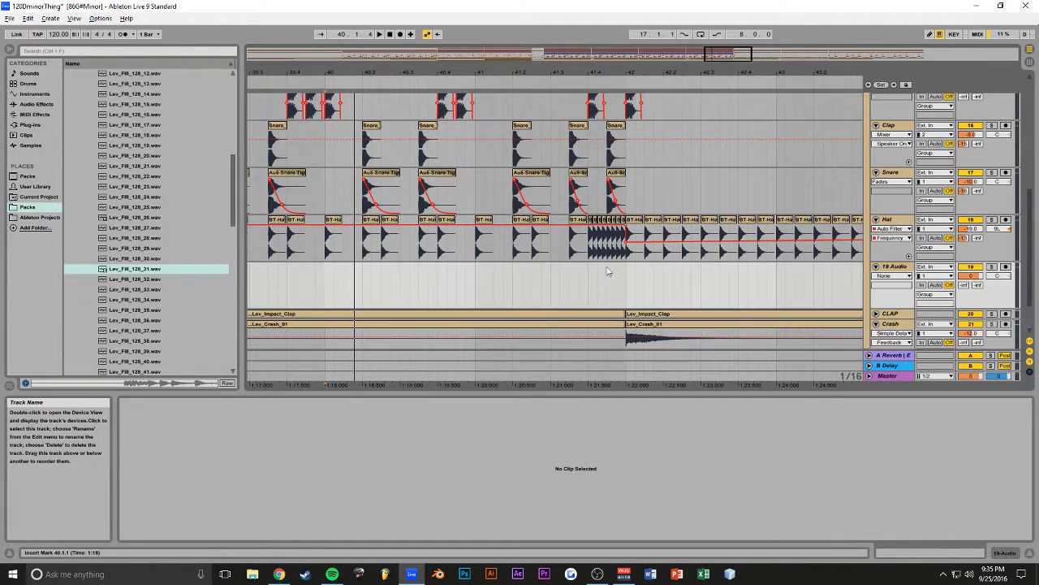
drag(138, 274, 574, 268)
click(978, 277)
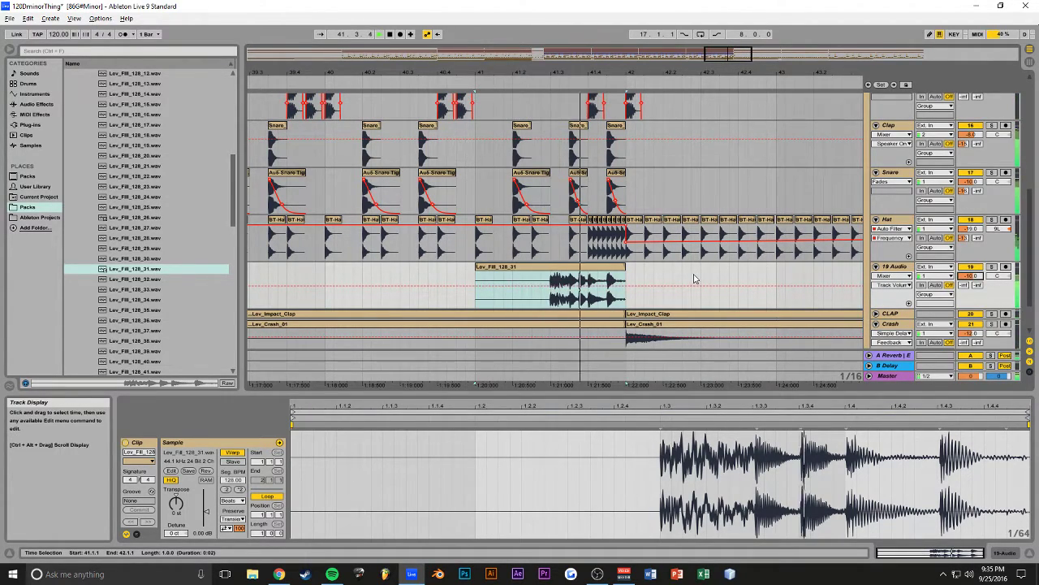
Step: Save the set and add an EQ Eight to the new fill track with its low cut at 152 Hz
double_click(895, 267)
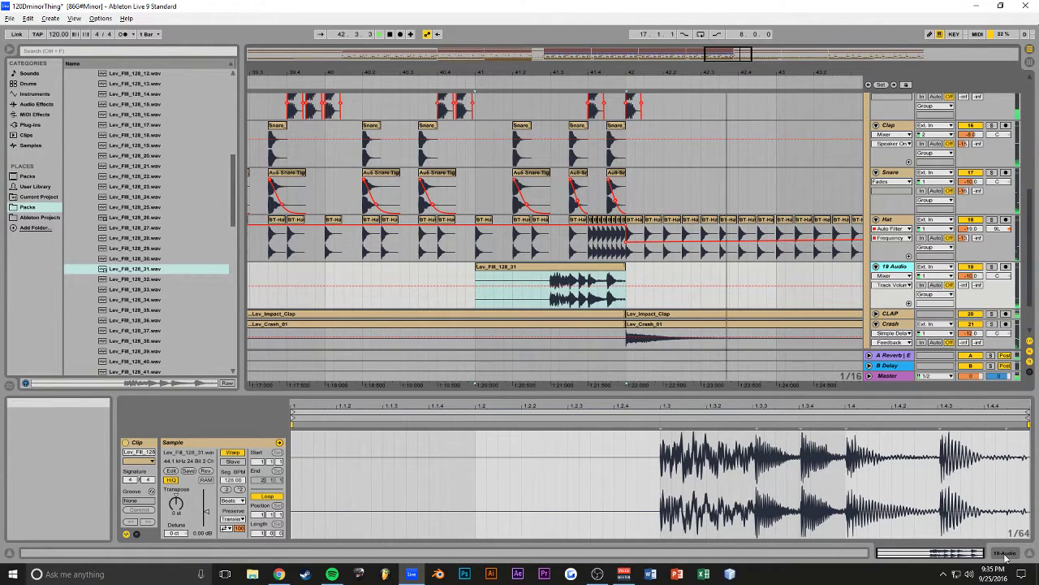
key(ctrl+s)
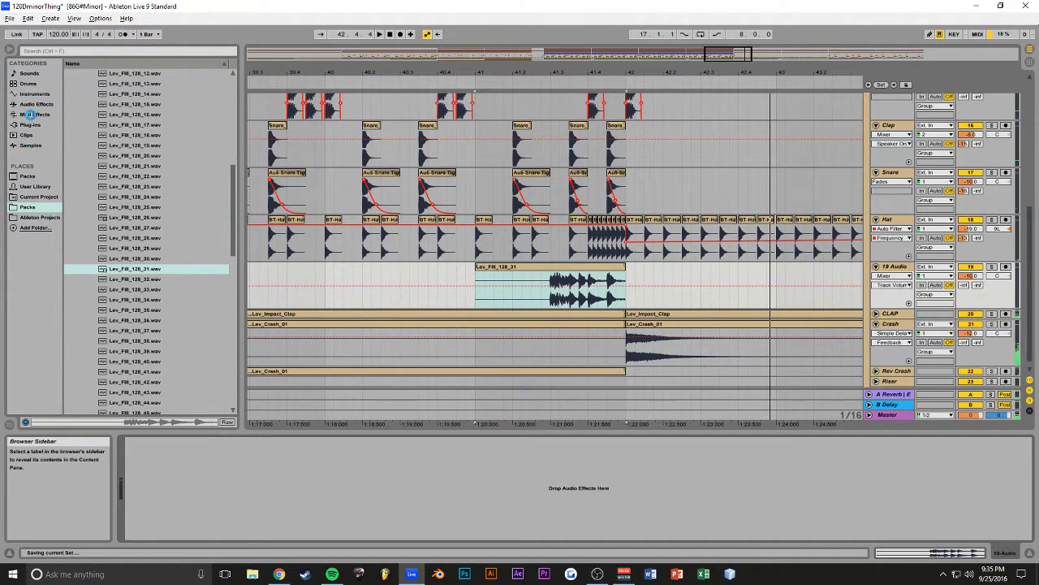
click(33, 104)
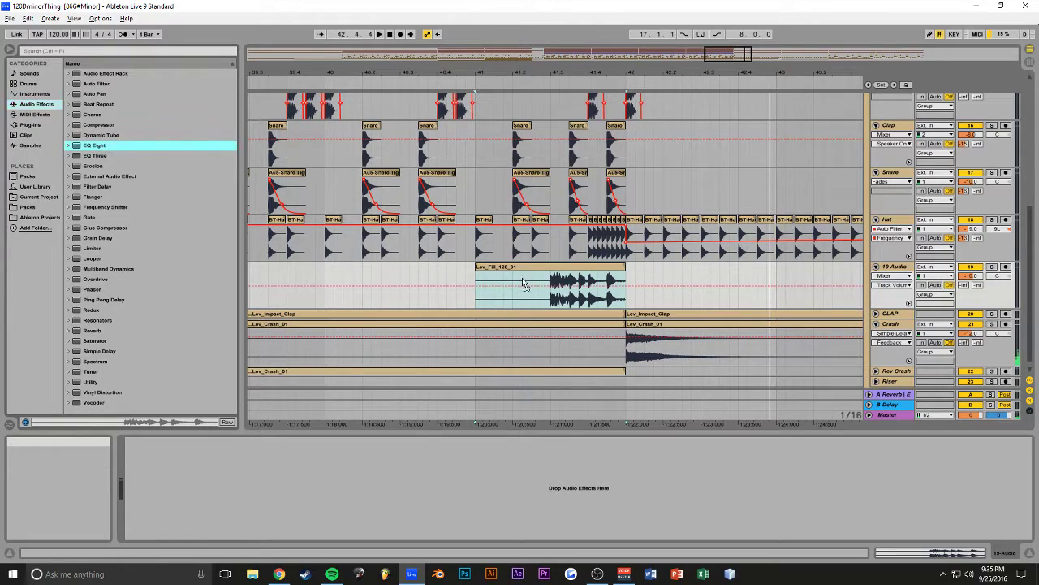
drag(523, 284, 524, 284)
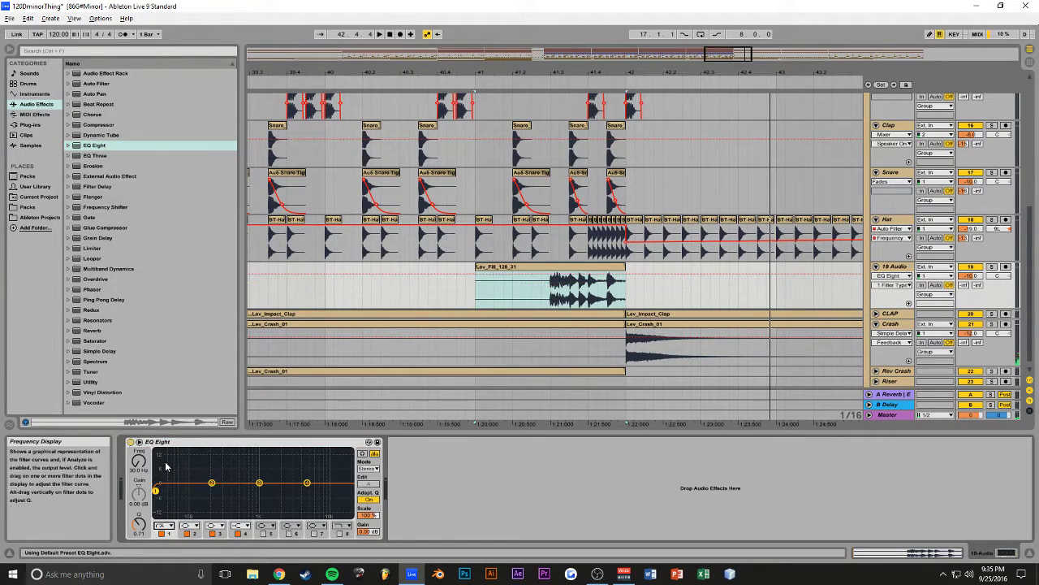
drag(139, 461, 139, 434)
key(space)
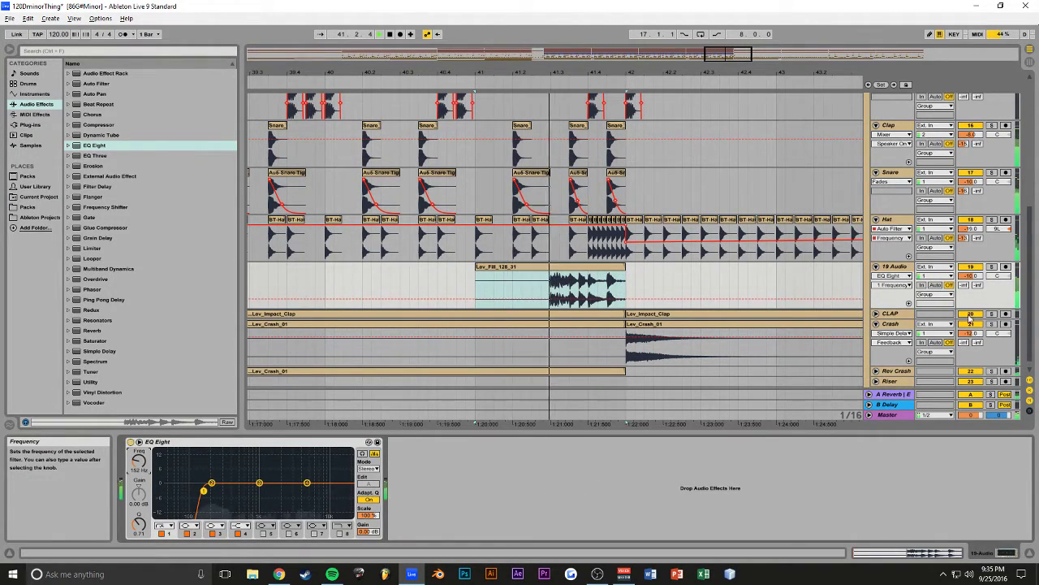
Step: Solo the new audio track and rename it Fill
click(991, 267)
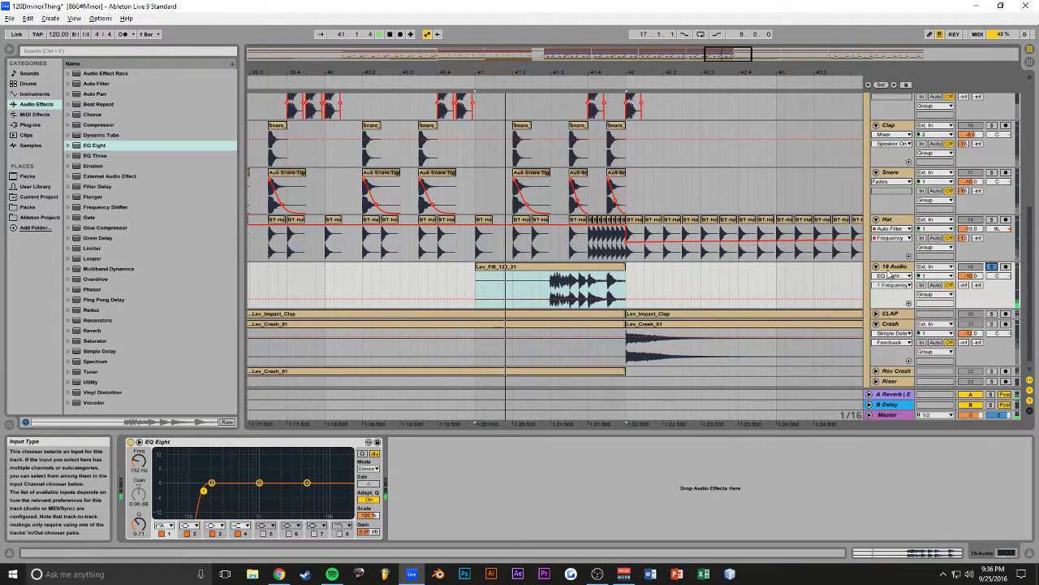
key(ctrl+r)
text(Fl)
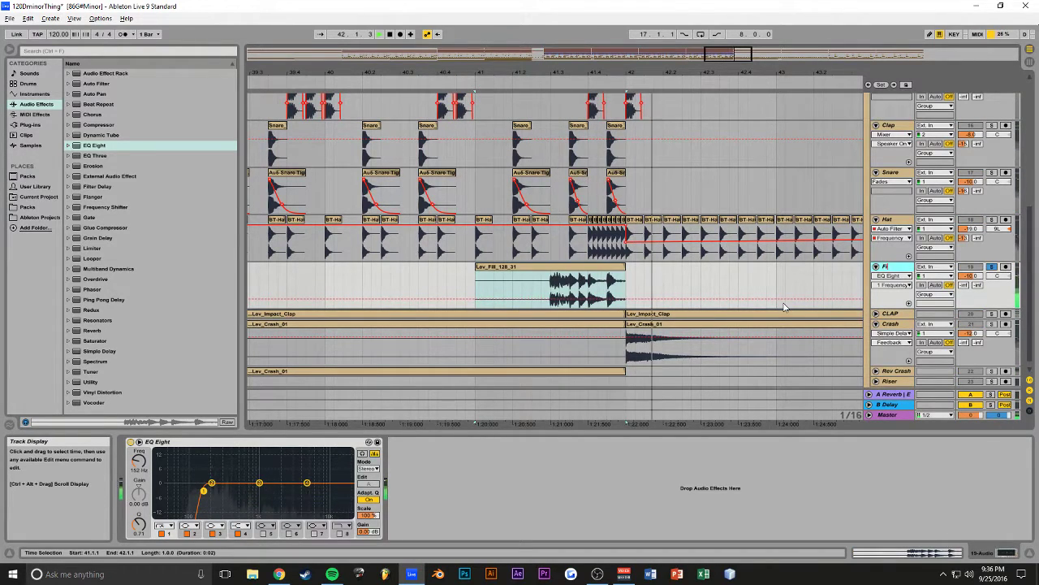
text(il)
key(Return)
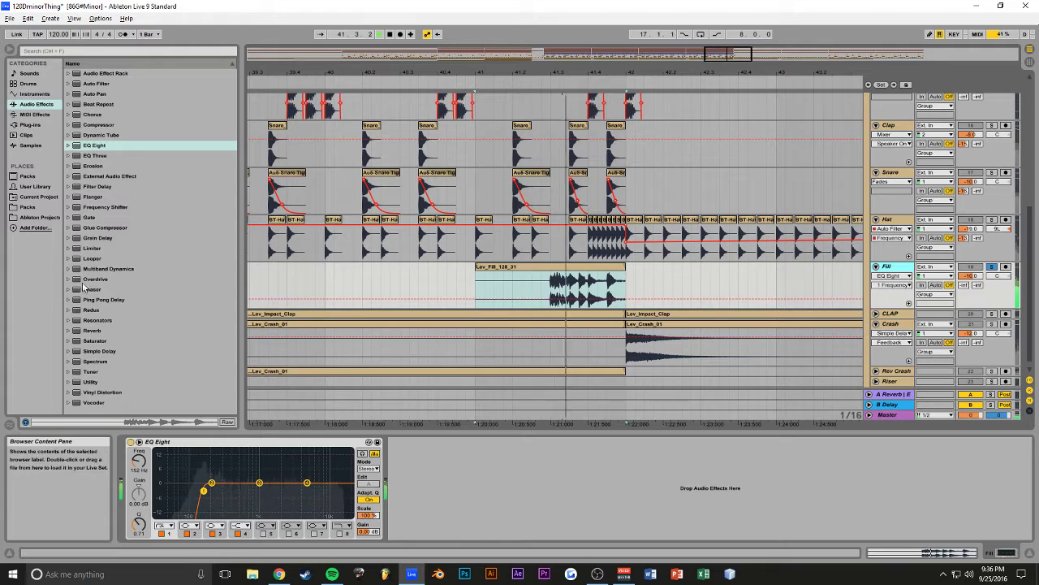
Step: Add a Phaser to the Fill track with frequency about 2.88 kHz and feedback 0.92, and play the fill unsoloed
key(space)
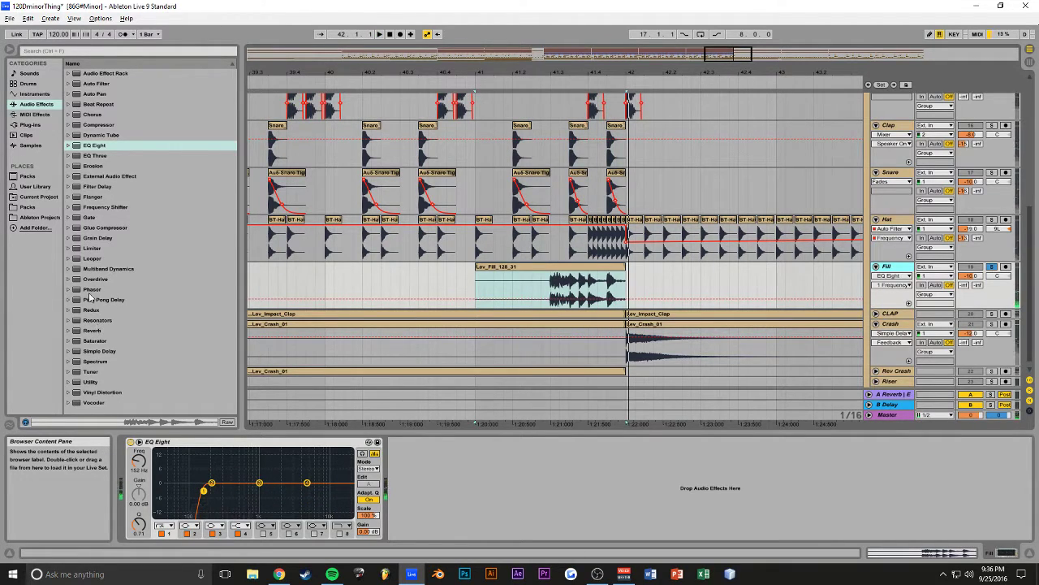
click(91, 290)
key(space)
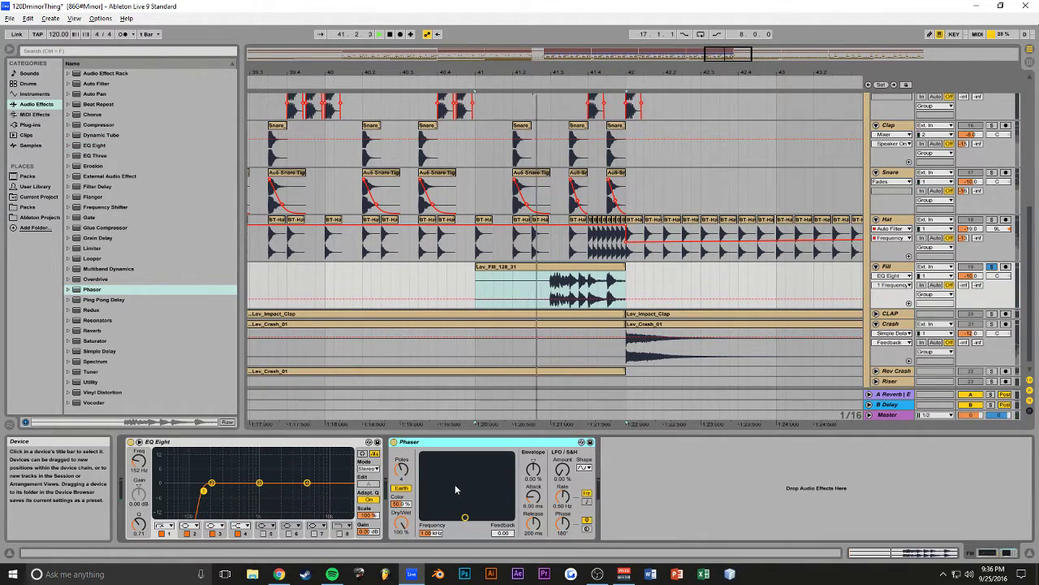
drag(457, 508, 479, 473)
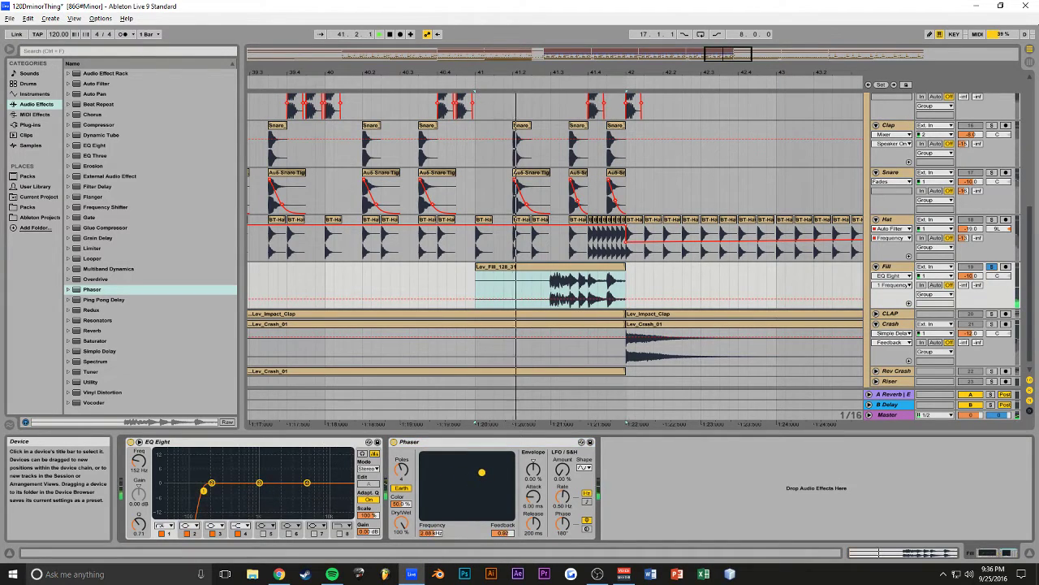
click(992, 267)
key(space)
key(space)
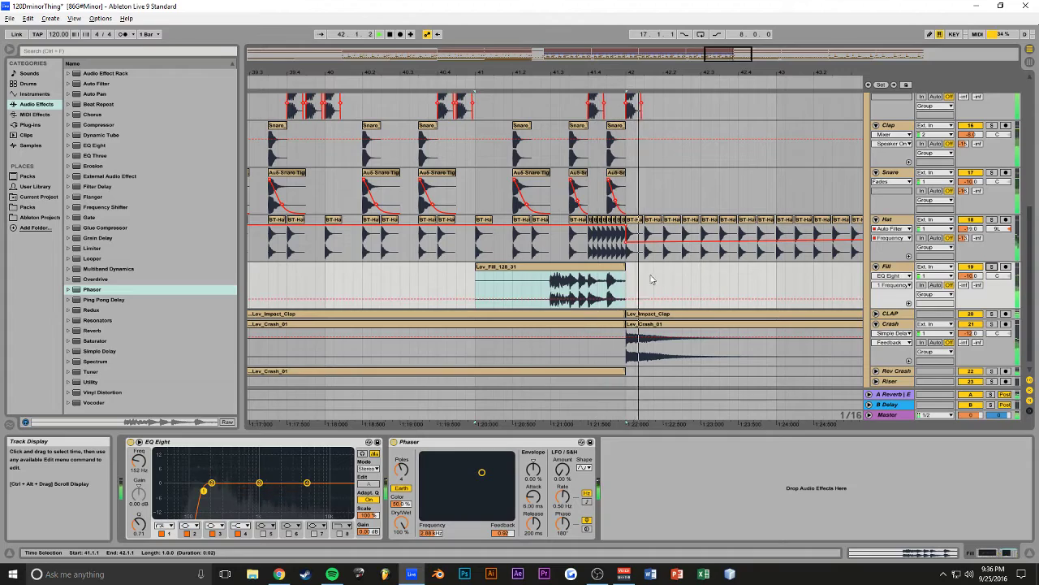
Step: Unfold the Chords track and open the last bar of its clip ending at 42.1.1 for note editing
drag(500, 73, 423, 133)
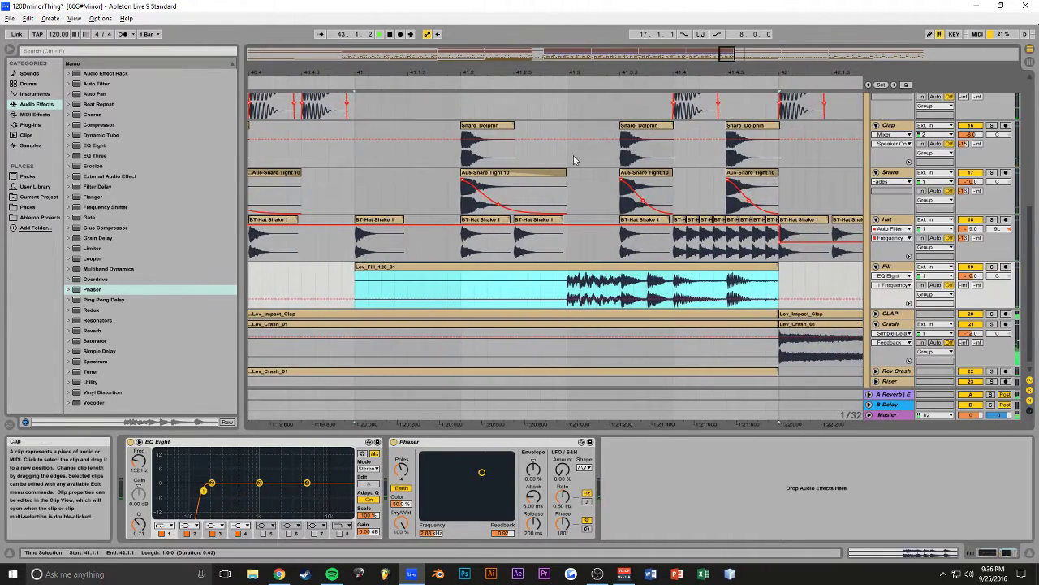
scroll(572, 166, up, 4)
click(572, 195)
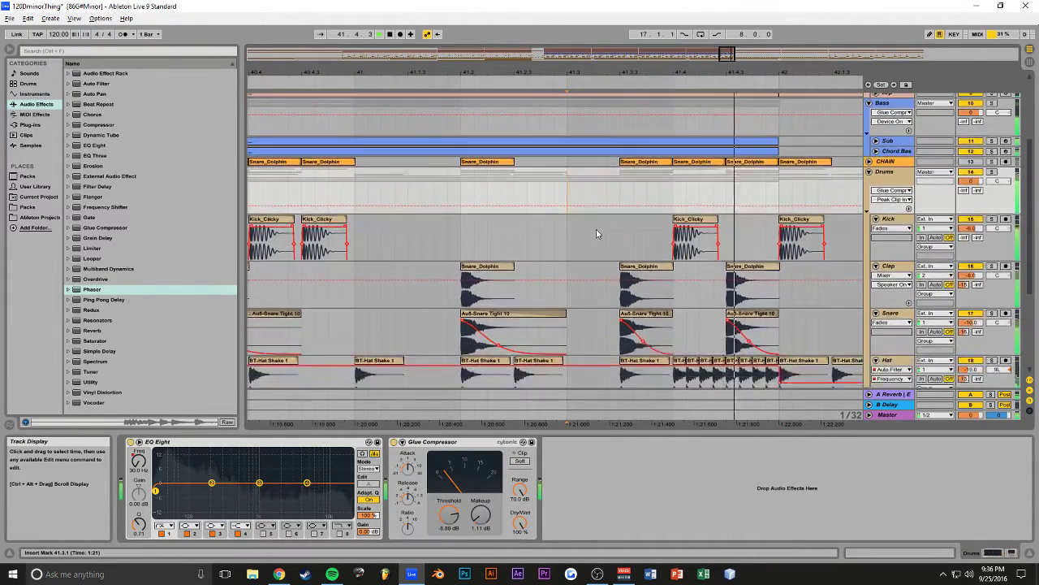
scroll(596, 229, up, 3)
click(876, 165)
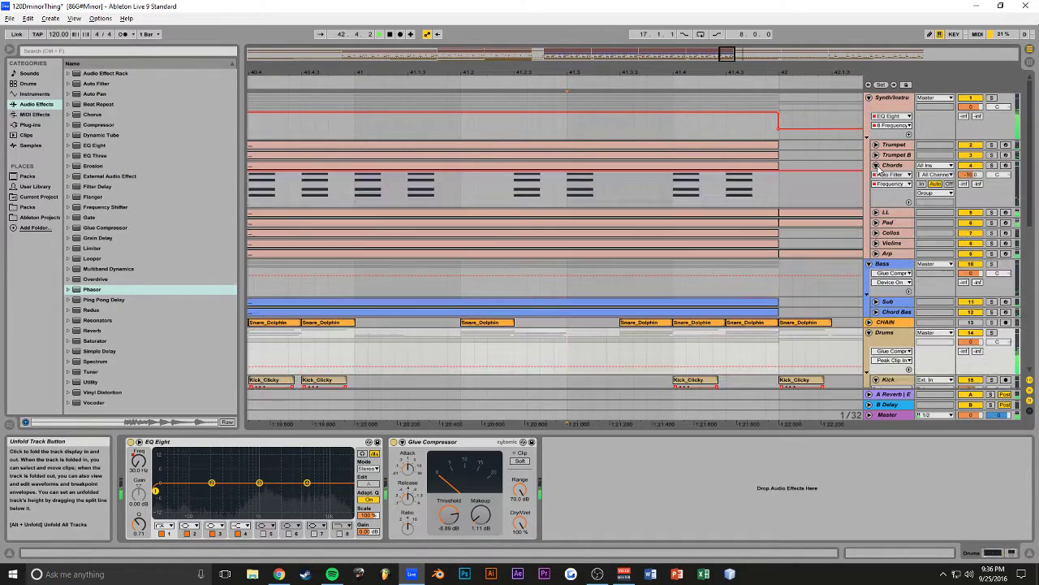
click(583, 173)
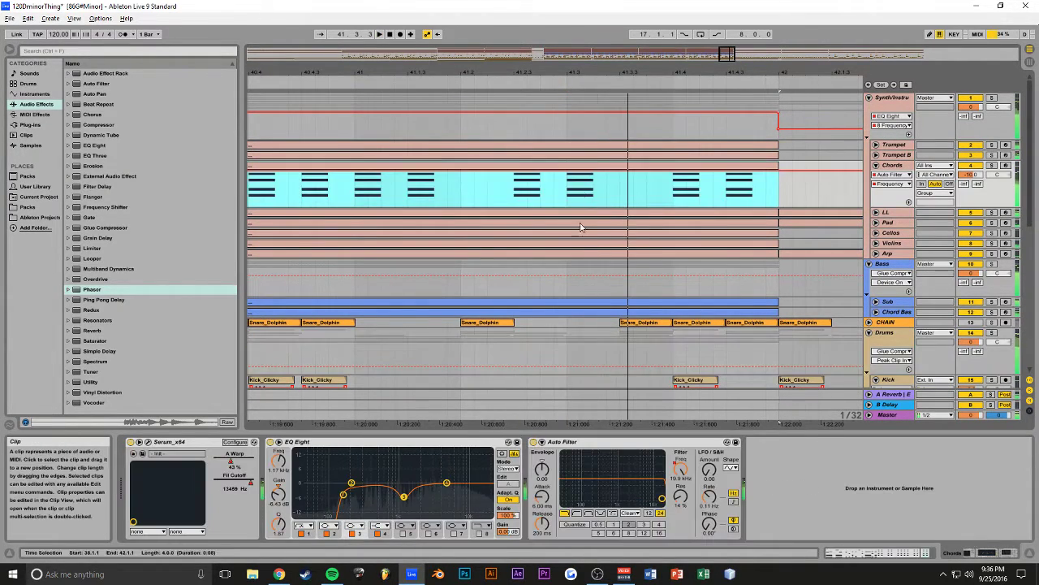
click(885, 552)
drag(878, 553, 880, 568)
drag(912, 457, 395, 427)
drag(670, 502, 509, 435)
drag(812, 461, 701, 503)
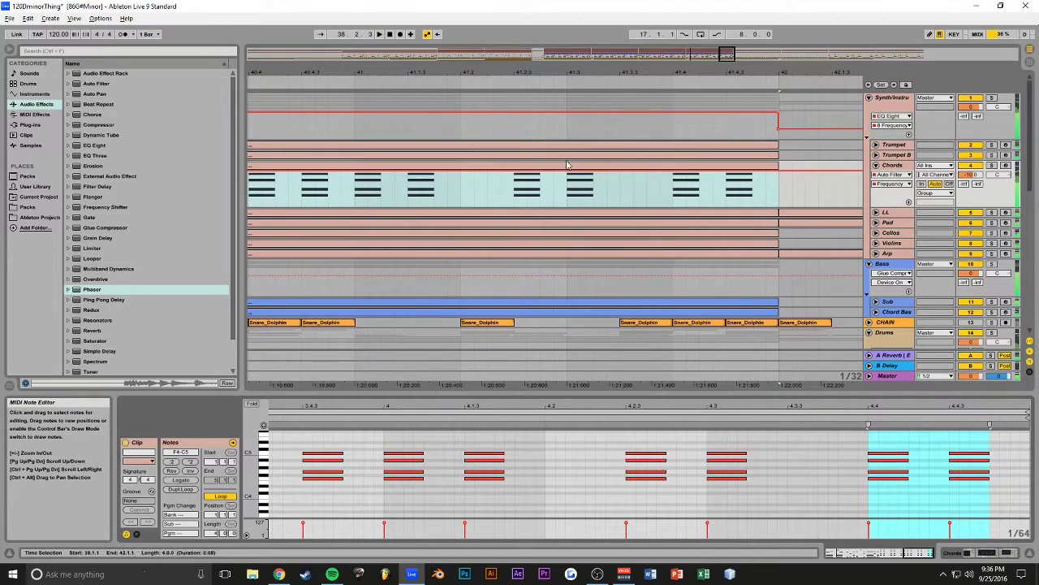
Step: Move the chord at 4.2.3 to 4.2.1 and place a copy of it in the second half of the same beat
click(461, 190)
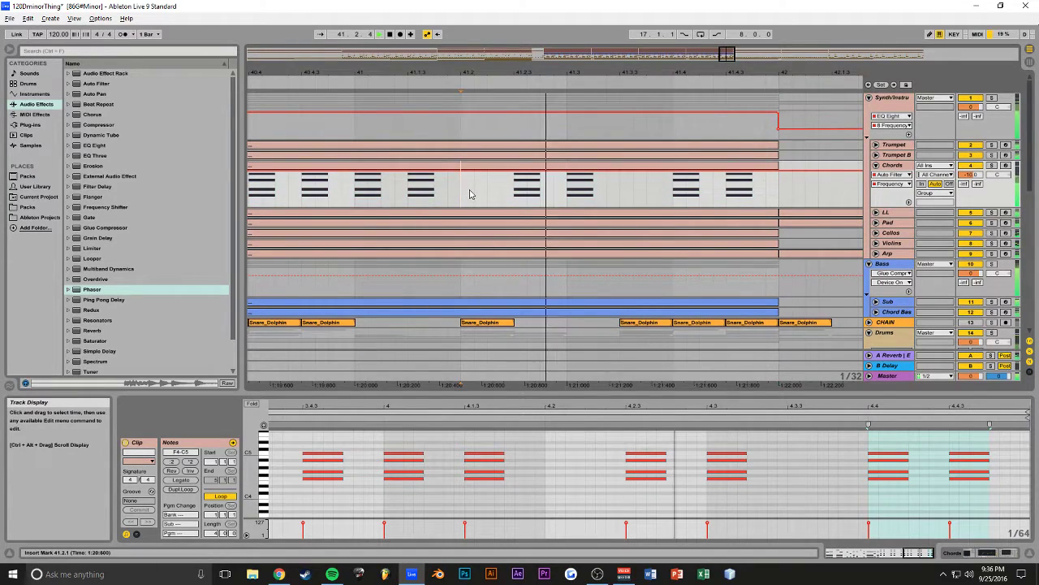
drag(669, 443, 580, 485)
key(space)
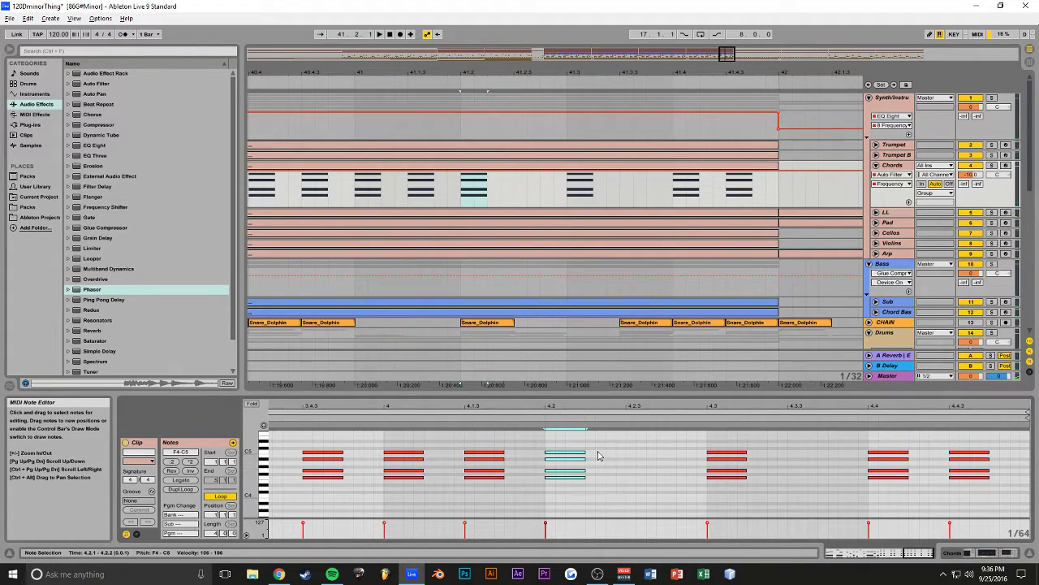
key(ctrl+d)
drag(601, 449, 644, 479)
Step: Duplicate the chord pair in beat 4.2 into beats 4.3 and 4.4, play the result, and save the set
drag(708, 440, 560, 490)
key(ctrl+d)
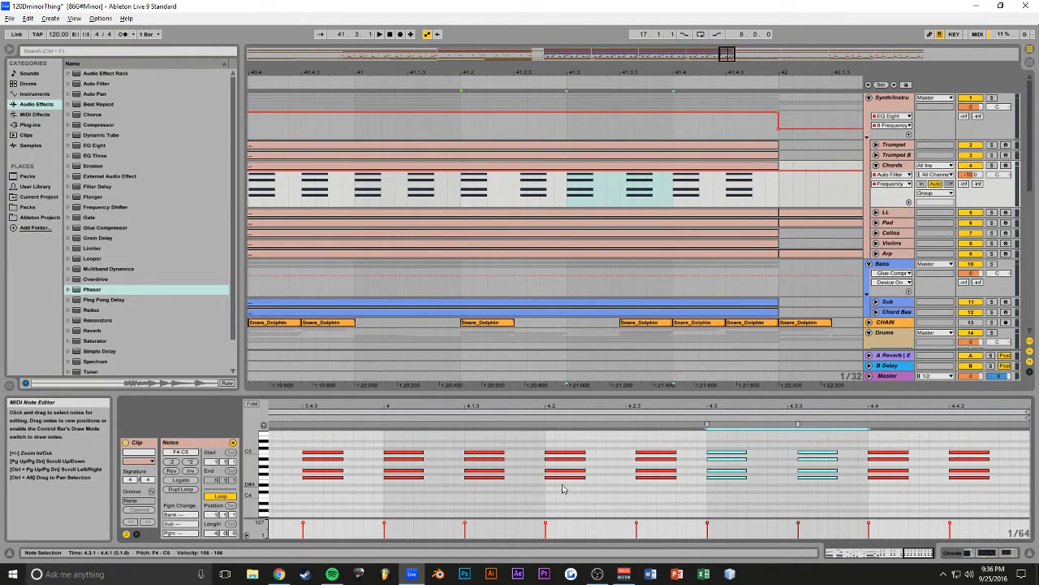
key(ctrl+d)
drag(952, 439, 948, 477)
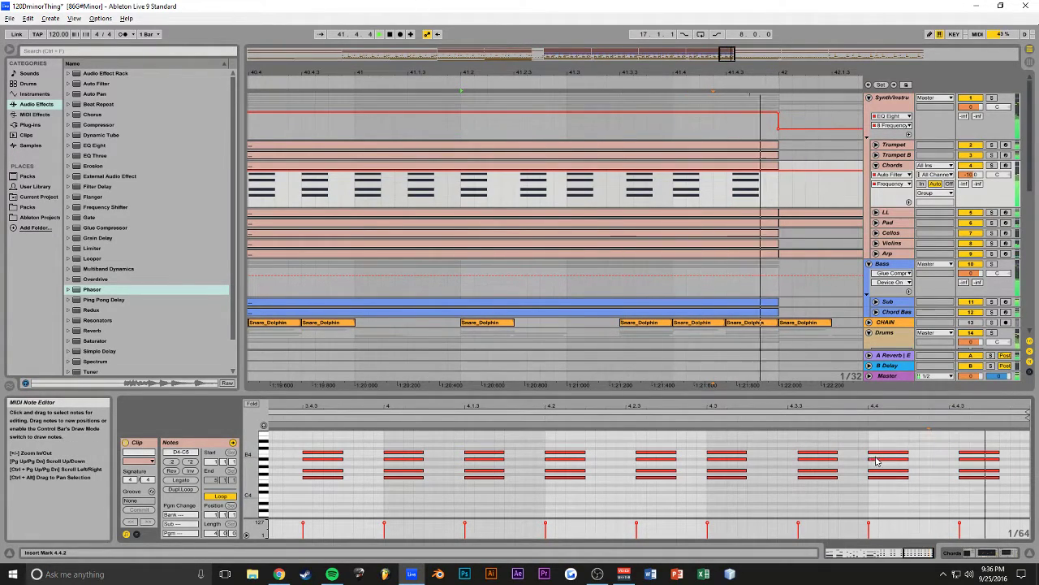
key(ctrl+s)
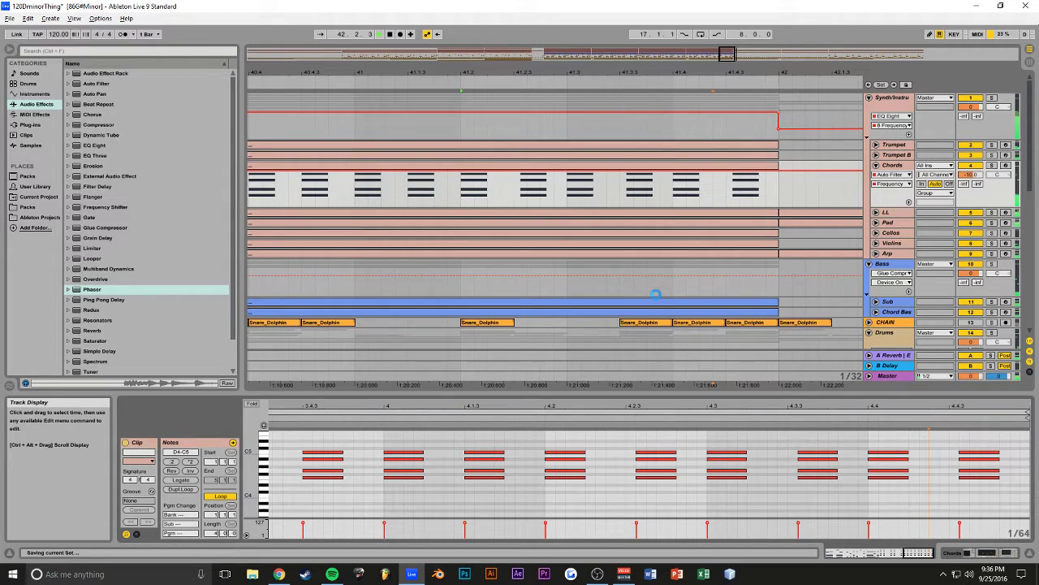
Step: Shift the second chord of beat 4.2 onto 4.2.3 and repeat the evenly spaced pair over beats 4.3 and 4.4
drag(650, 441, 656, 480)
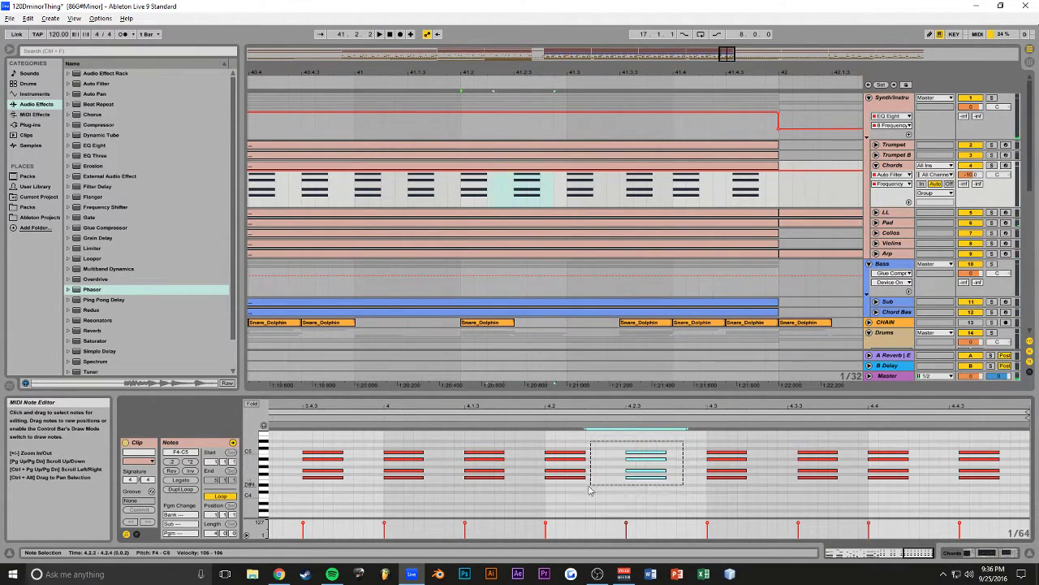
key(ctrl+d)
key(ctrl+z)
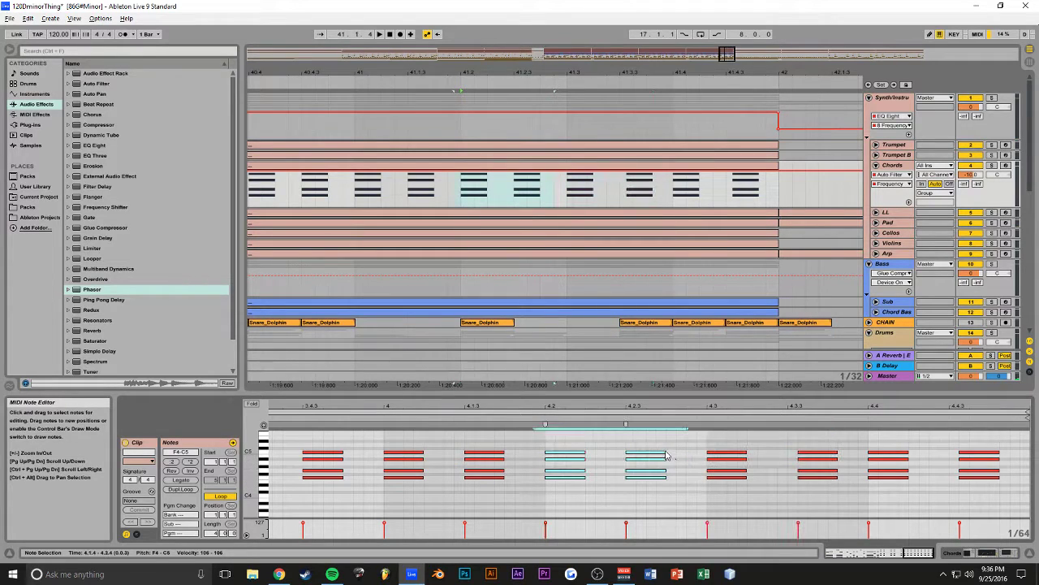
drag(706, 443, 559, 495)
key(ctrl+d)
key(ctrl+d)
key(space)
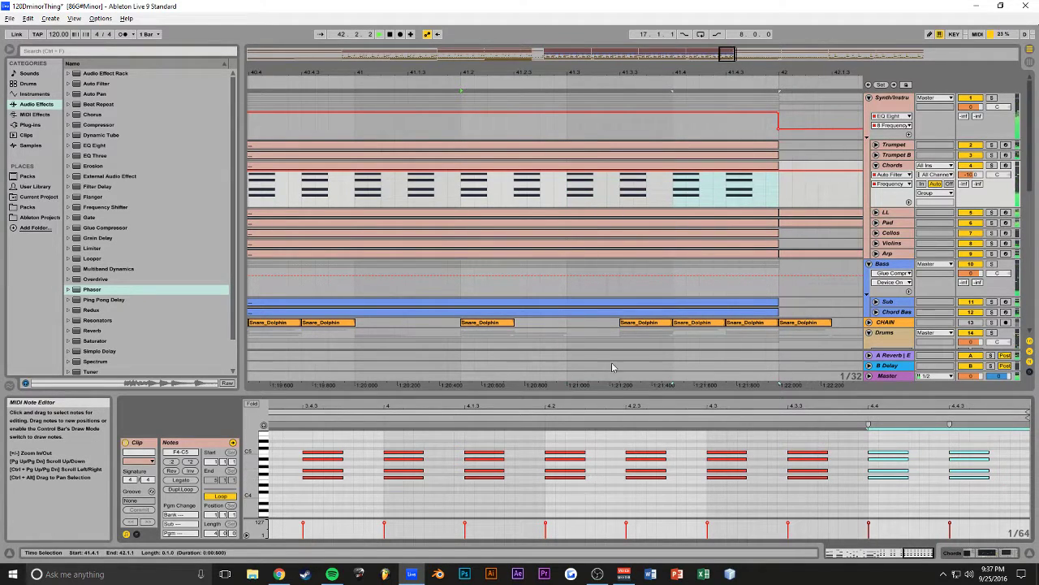
Step: Save the set and lower the Fill track's volume to -12 dB
key(ctrl+s)
drag(732, 56, 742, 18)
scroll(695, 284, down, 4)
scroll(694, 306, down, 4)
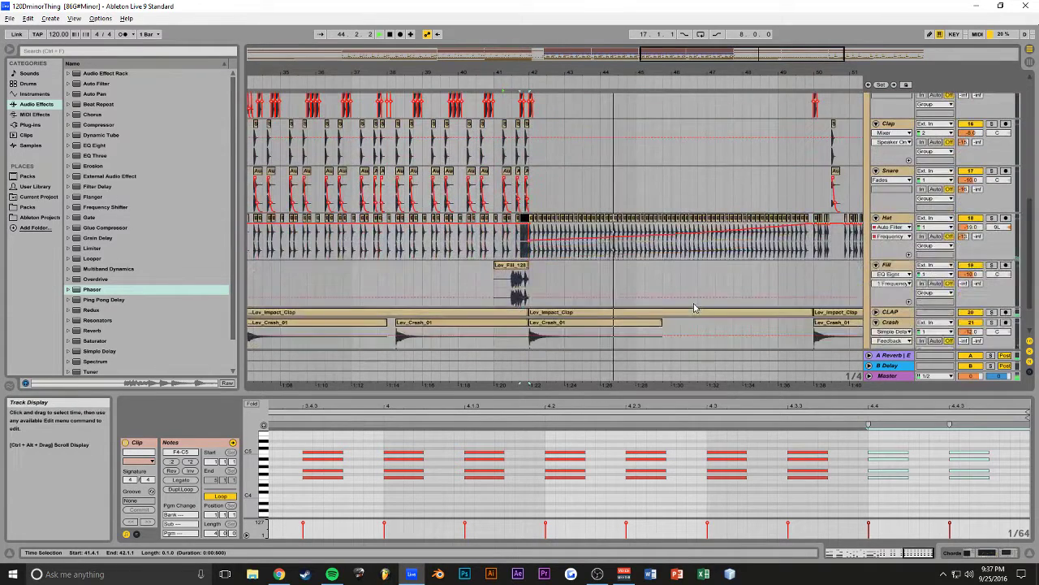
click(971, 274)
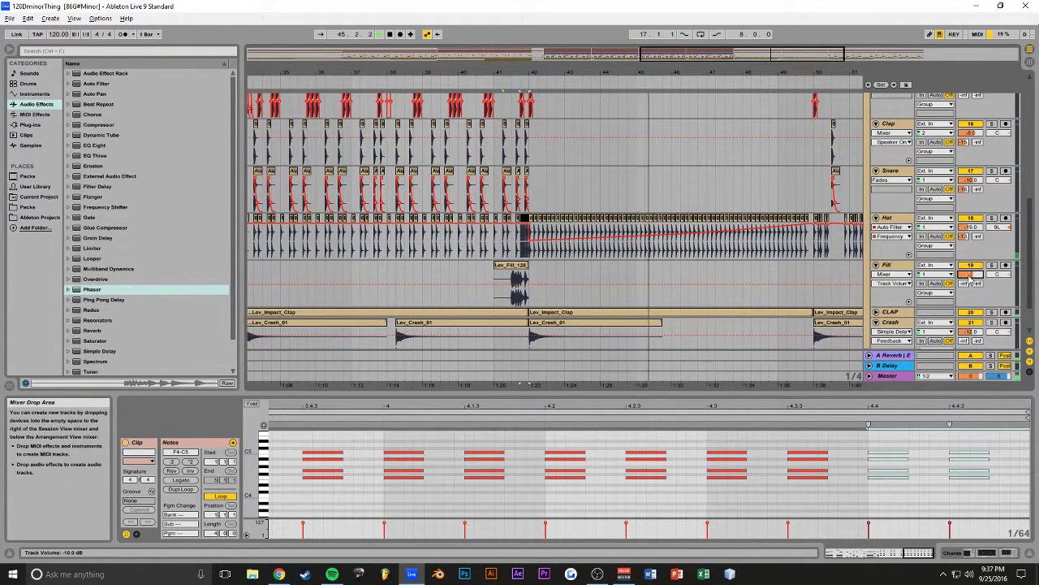
Step: Lower the third band of the Fill track's EQ Eight to -8.31 dB at 790 Hz and play the result
click(977, 555)
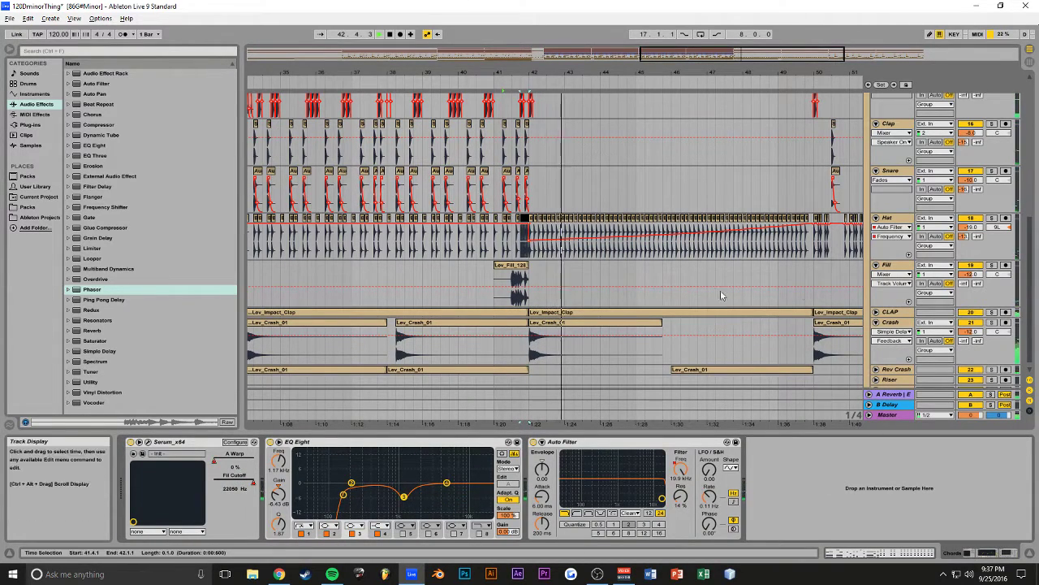
click(890, 269)
mouse_move(260, 483)
mouse_down()
mouse_move(303, 480)
mouse_move(287, 476)
mouse_move(252, 501)
mouse_up()
key(space)
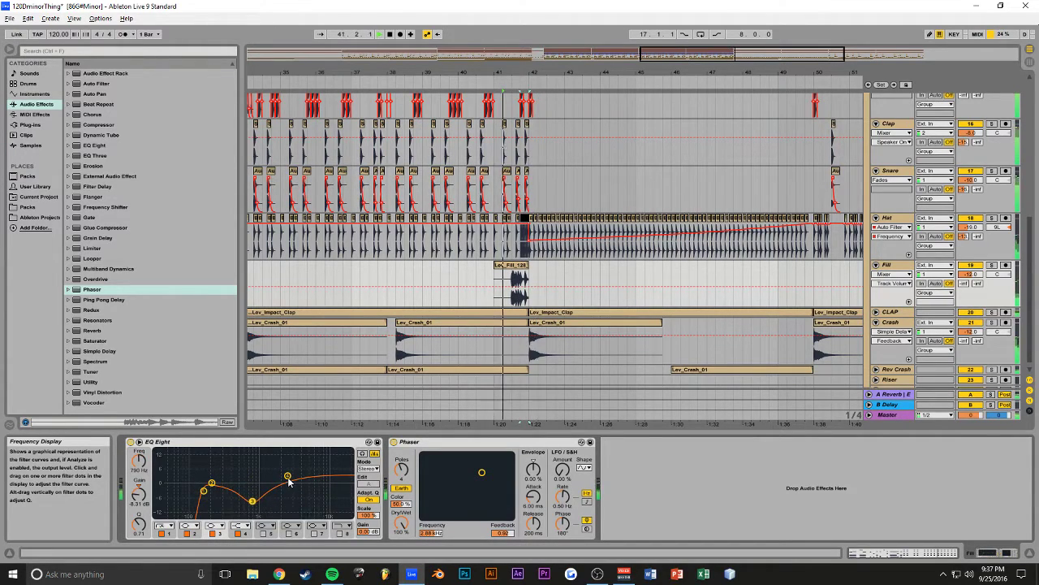
Step: Move the Fill track's Phaser ahead of its EQ Eight while soloing the track to listen, and save the set
click(991, 266)
key(space)
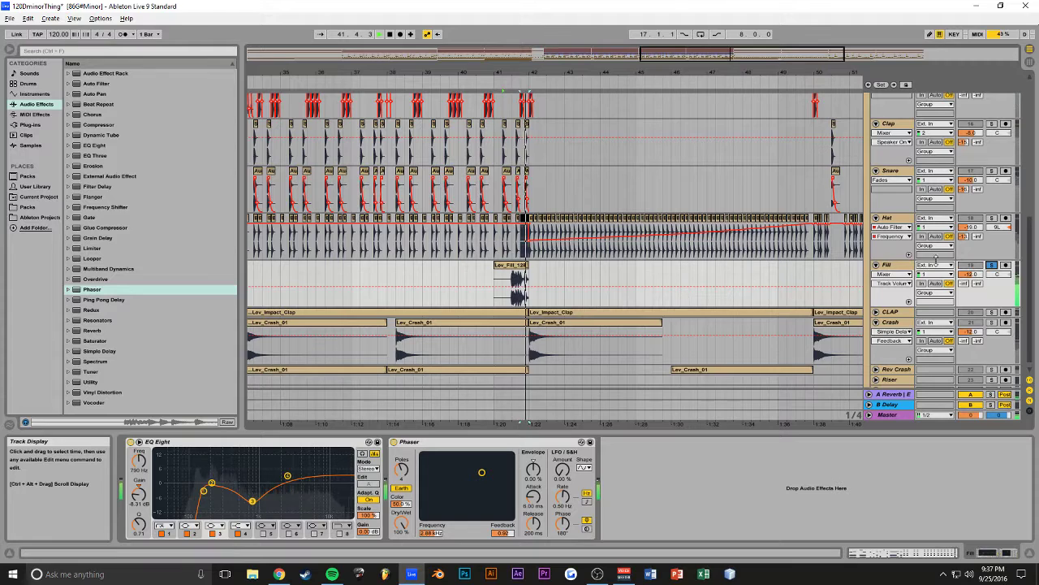
drag(468, 445, 130, 445)
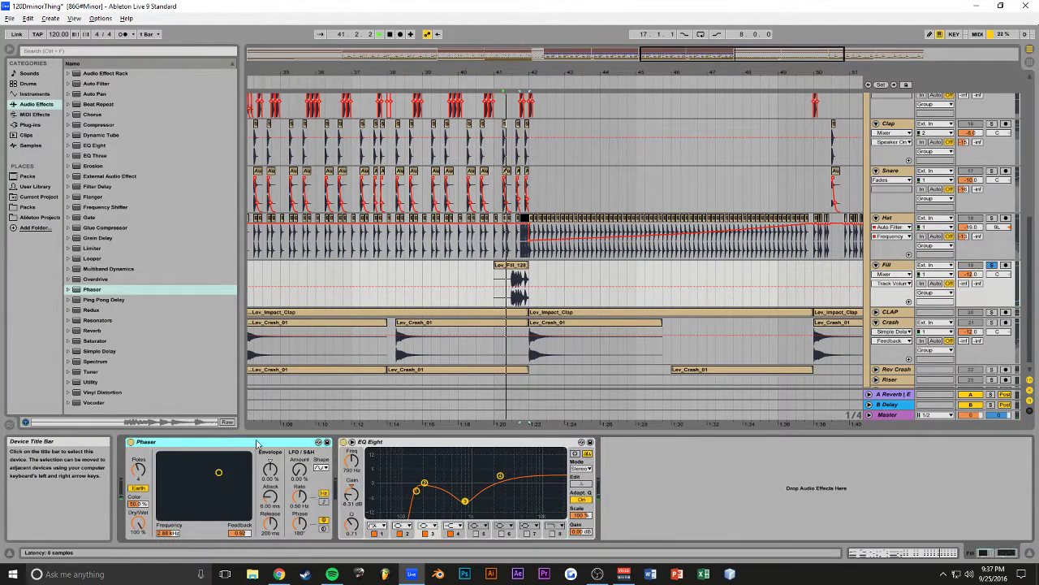
click(991, 266)
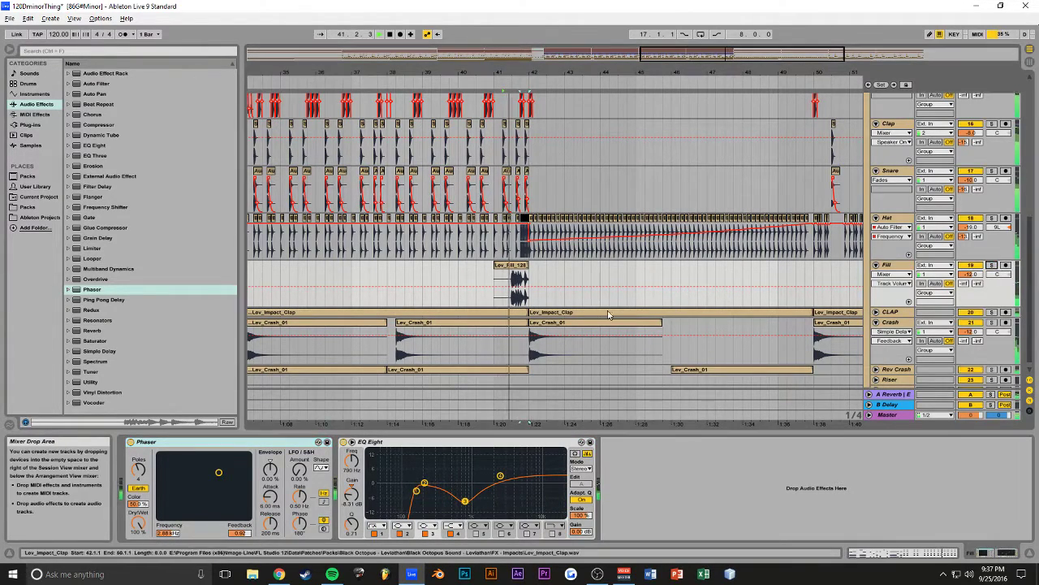
key(ctrl+s)
click(597, 574)
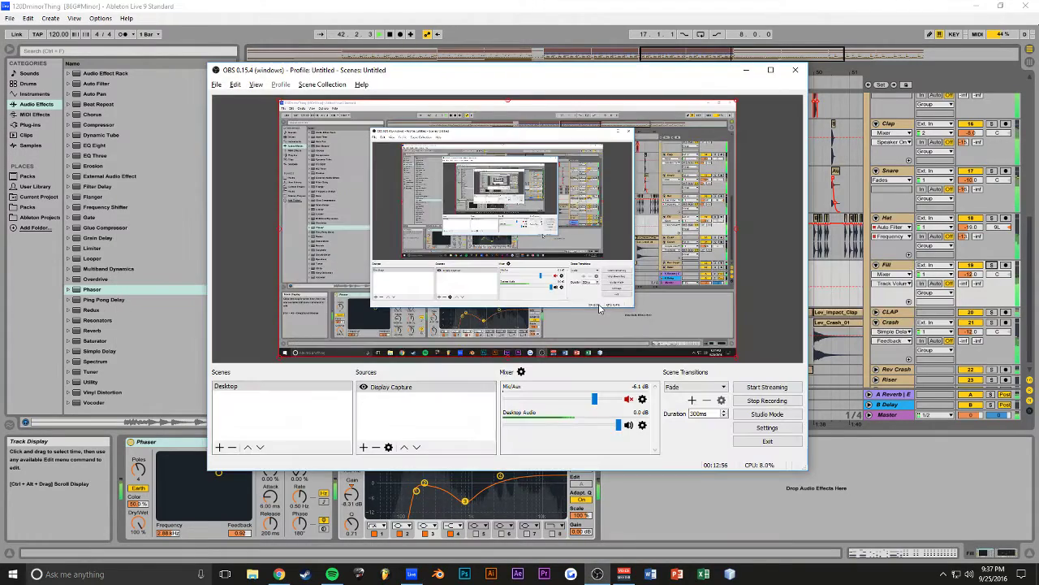
click(598, 574)
Step: Play the drum section from bar 50 onward and examine its kick, clap, snare and hat pattern
mouse_move(726, 72)
mouse_down()
mouse_move(726, 54)
mouse_move(714, 55)
mouse_move(728, 76)
mouse_up()
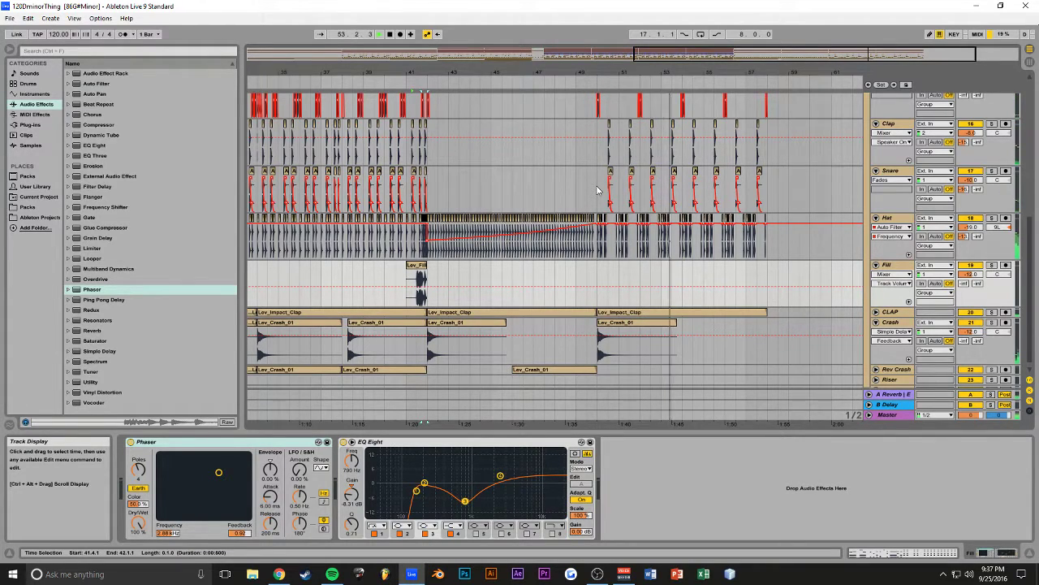
drag(693, 57, 855, 56)
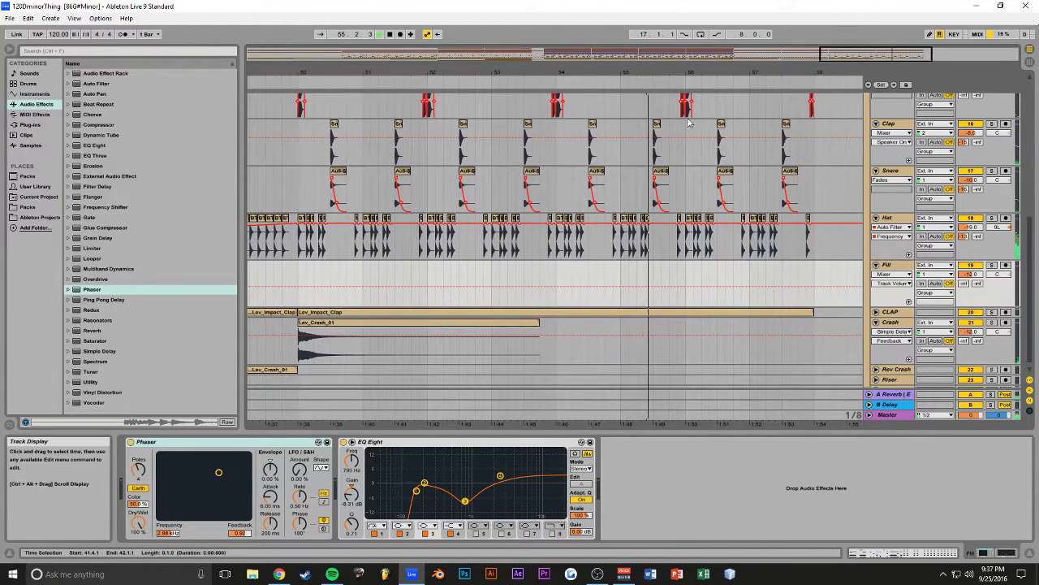
click(500, 143)
drag(862, 57, 863, 67)
key(space)
scroll(469, 148, up, 2)
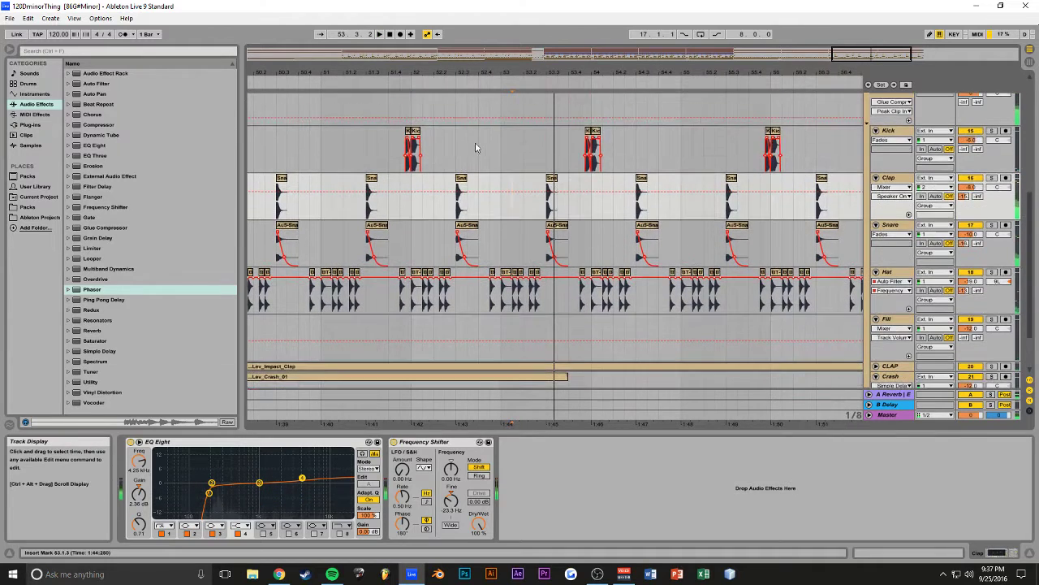
drag(528, 72, 487, 41)
key(space)
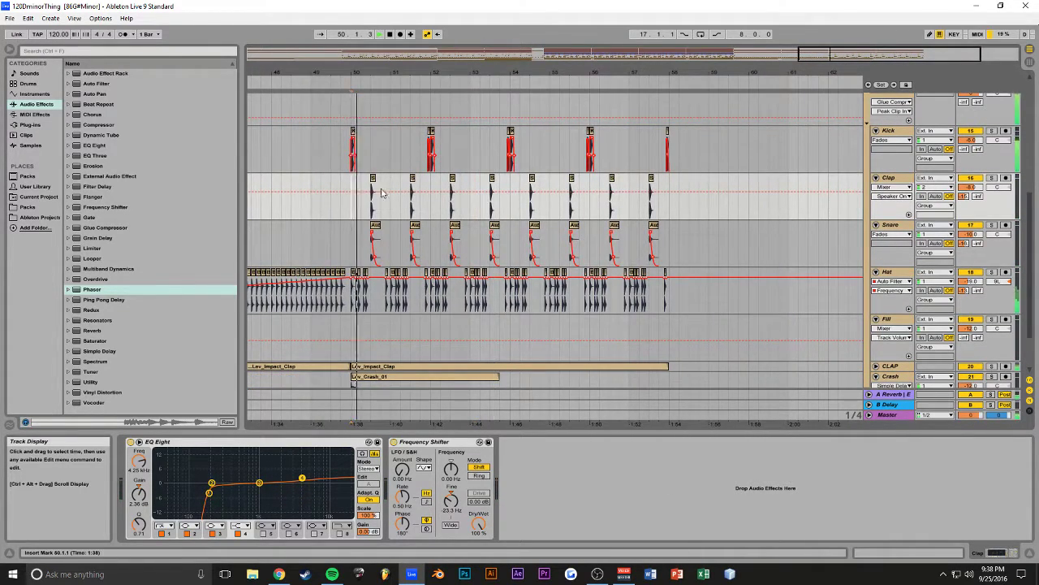
drag(828, 57, 823, 69)
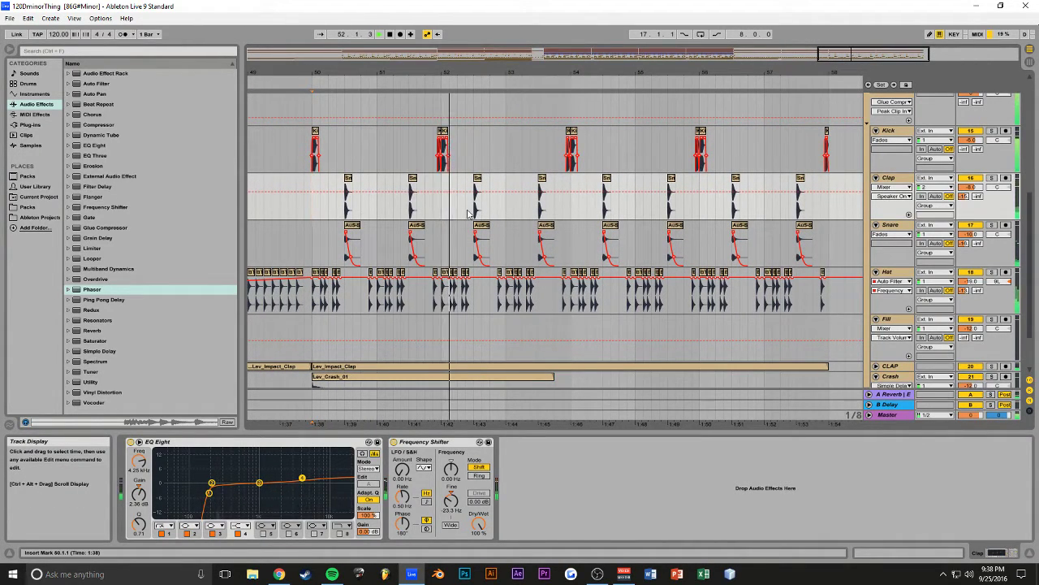
drag(846, 56, 854, 75)
Step: Copy a short hat clip to 52.4.1 on the Hat track and split the copy in half
key(space)
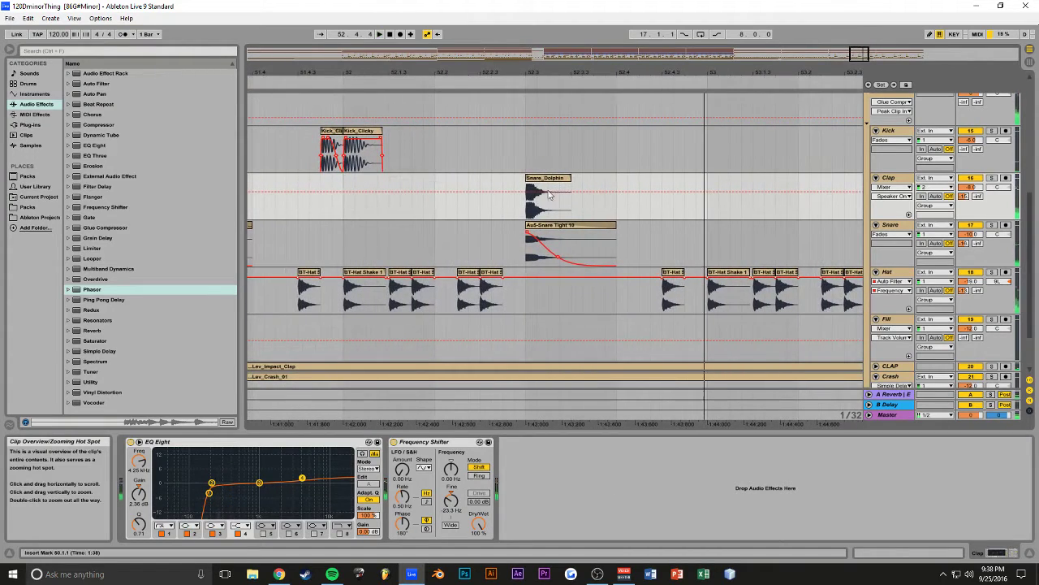
drag(490, 273, 631, 289)
drag(859, 54, 862, 67)
click(526, 298)
key(ctrl+e)
Step: Delete the second half of the split hat and repeat the remaining short clip up to the hat at 52.4.3
click(543, 273)
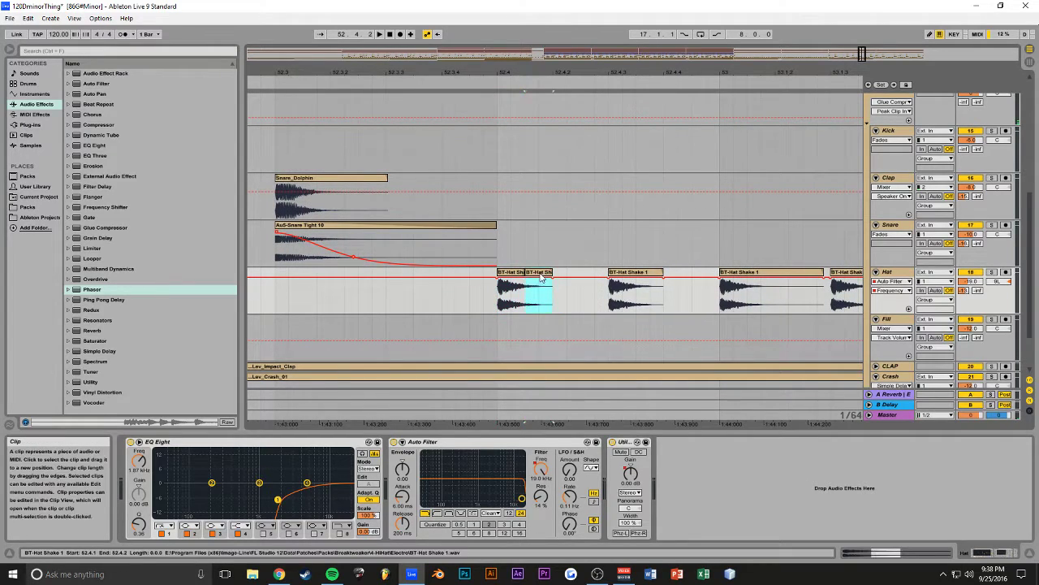
click(524, 272)
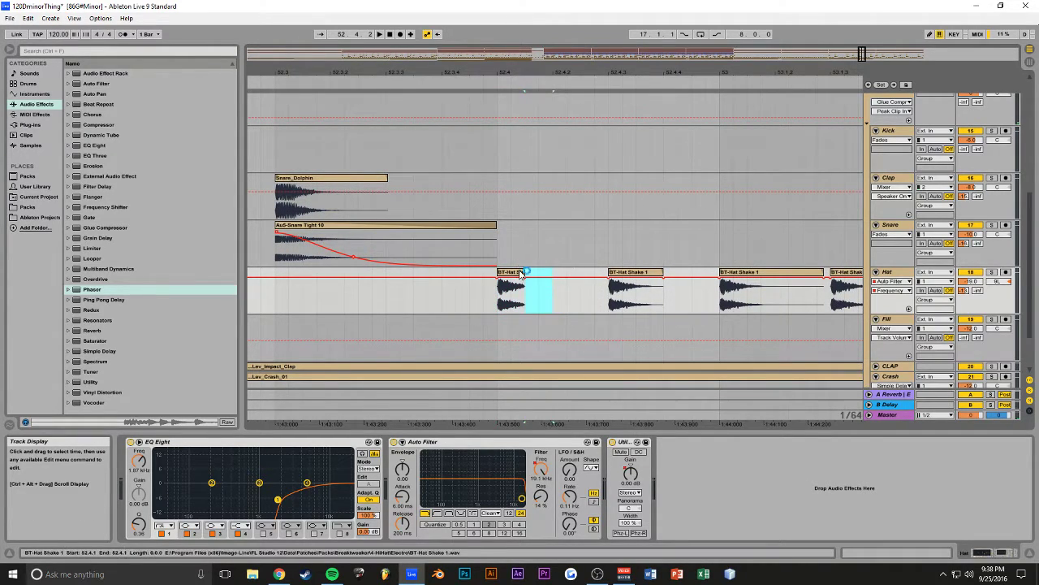
click(500, 239)
Step: Automate the Hat track's Utility Gain to dip at 52.4.1 and ramp back up across the hat roll, and play it
click(888, 273)
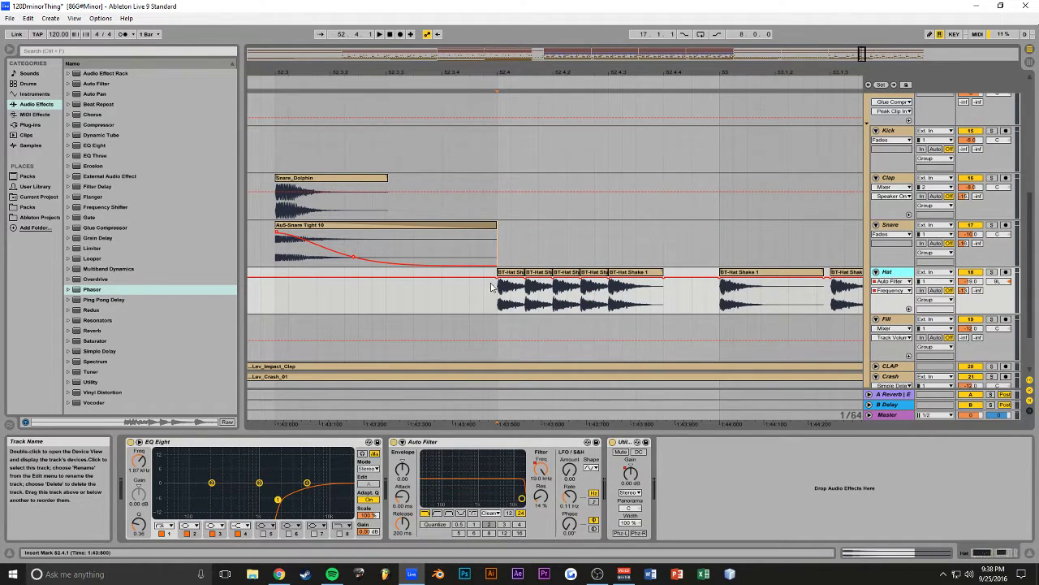
click(632, 474)
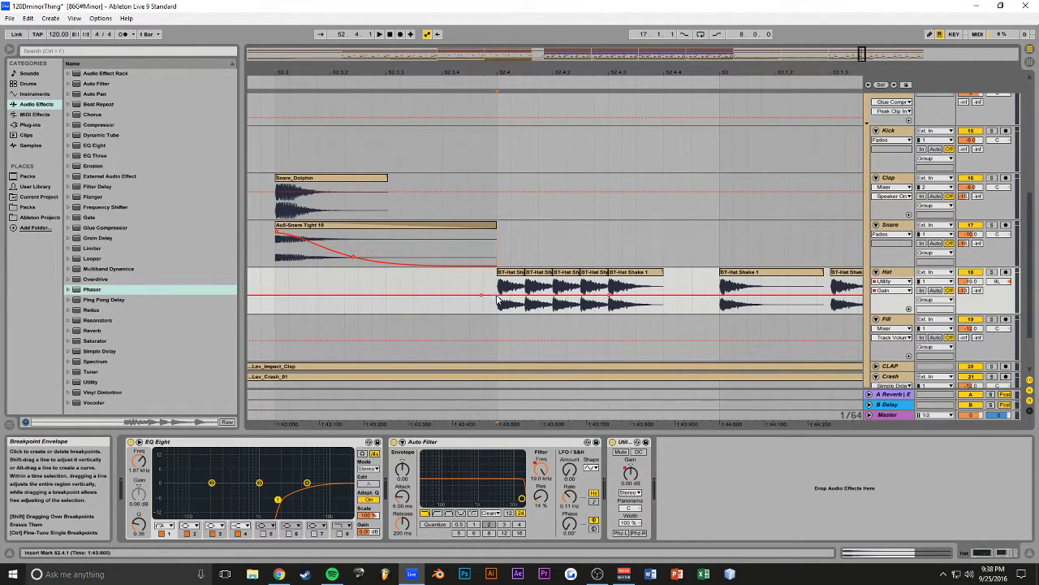
click(454, 284)
key(space)
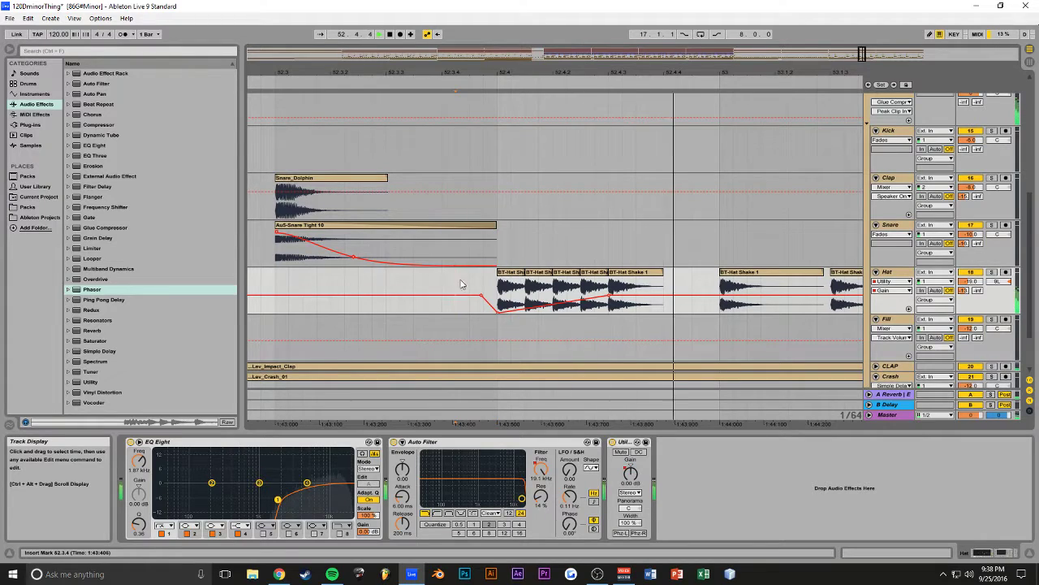
Step: Play the drum section from 50.1.1 with the hat roll and save the set
drag(751, 57, 542, 180)
click(400, 195)
key(ctrl+s)
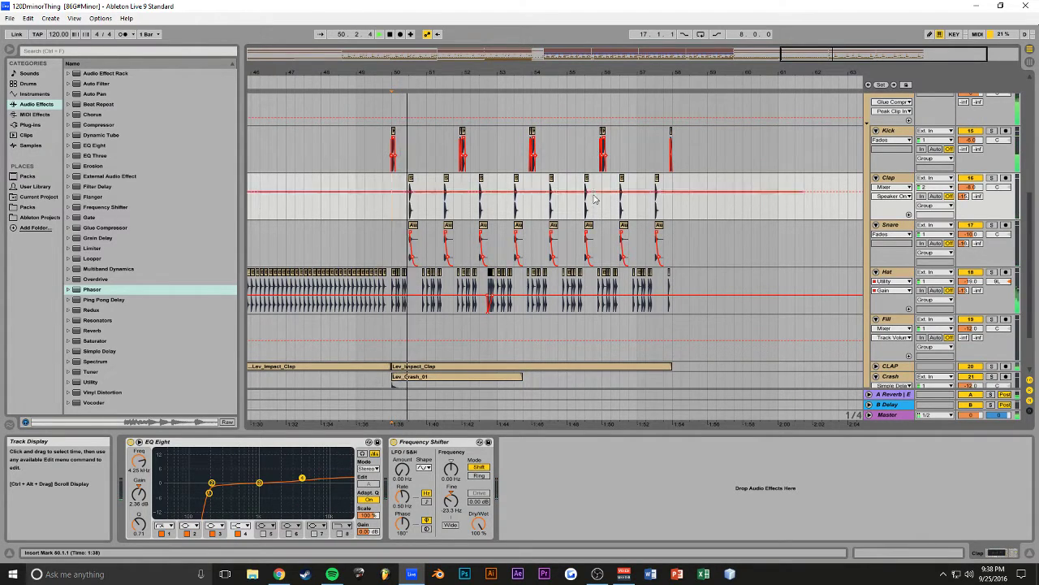
key(space)
Step: Copy the snare clip at 56.3.1 to 57.1.3 on the Snare track and reverse the copy's sample
drag(834, 54, 910, 59)
click(622, 230)
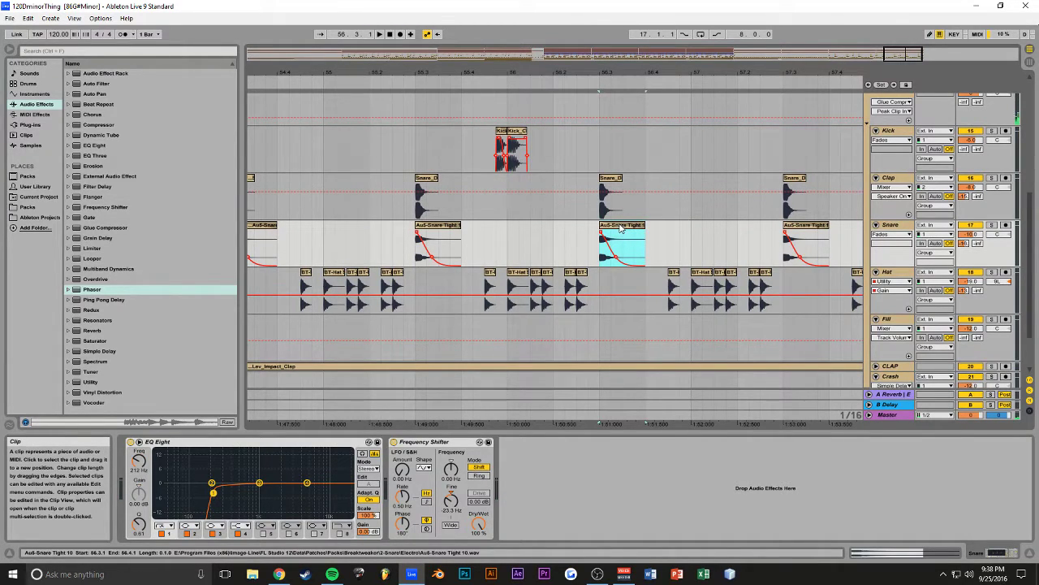
drag(903, 53, 908, 54)
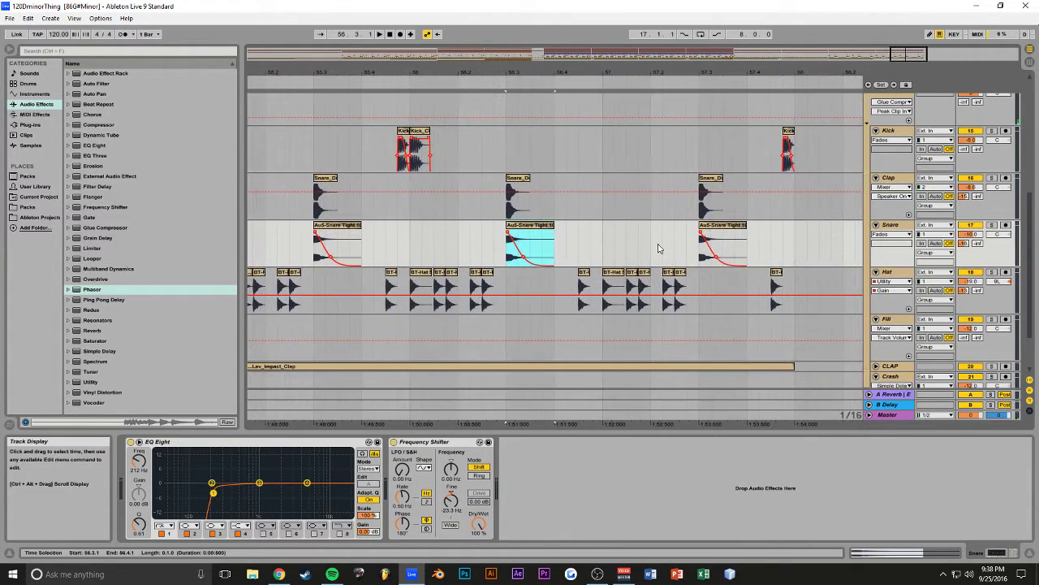
drag(529, 226, 649, 229)
double_click(648, 226)
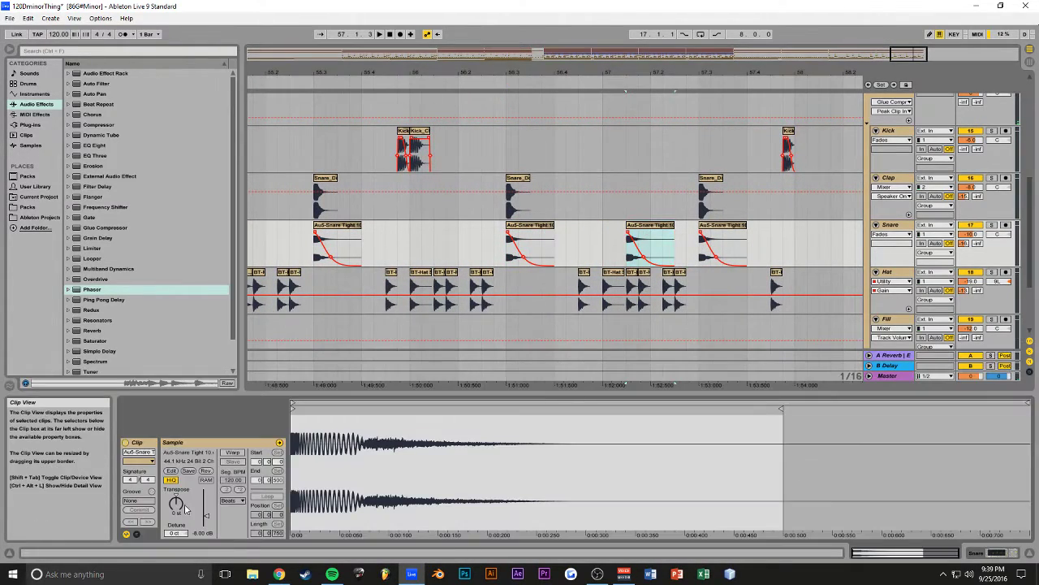
click(205, 470)
Step: Give the reversed snare a long fade-in, move it to 57.2.1 directly before the snare hit, and play it
click(670, 238)
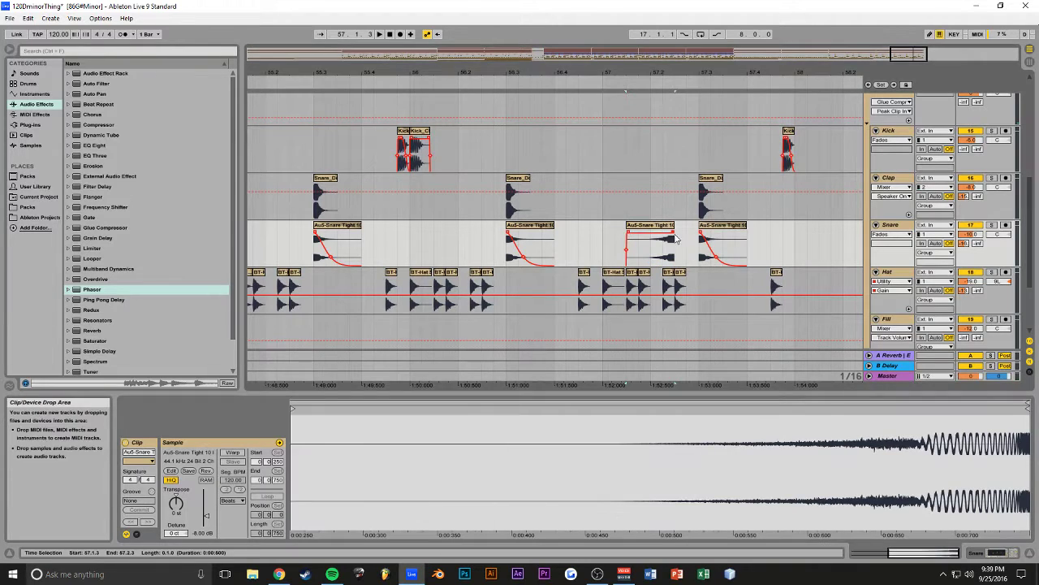
drag(641, 237, 667, 237)
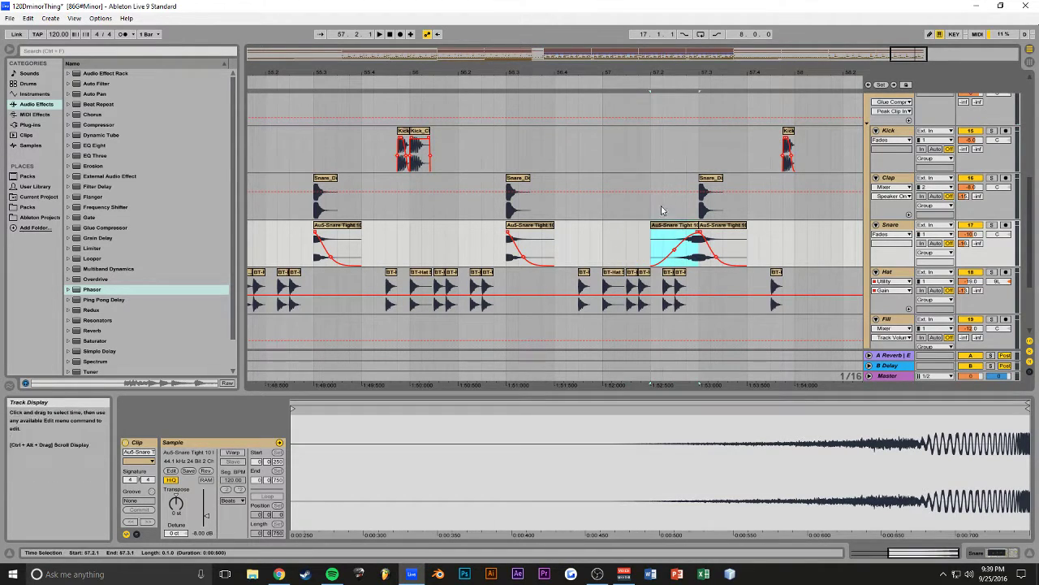
click(648, 192)
key(space)
key(space)
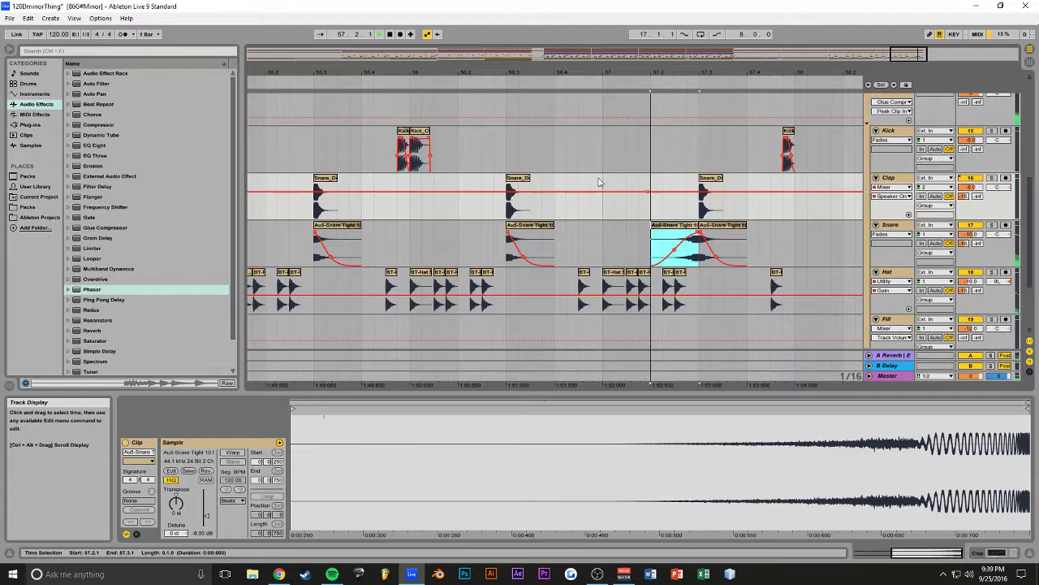
click(597, 183)
key(space)
Step: Transpose the reversed snare by -7 semitones, adjust its fade-in curve and play the result
drag(909, 55, 906, 61)
key(space)
click(806, 226)
click(176, 503)
text(-7)
key(Return)
key(space)
drag(817, 255, 816, 243)
drag(907, 57, 897, 58)
key(space)
Step: Copy the reversed snare in front of each earlier snare hit back to 50.2.1, play the section and save the set
click(673, 228)
drag(673, 228, 296, 230)
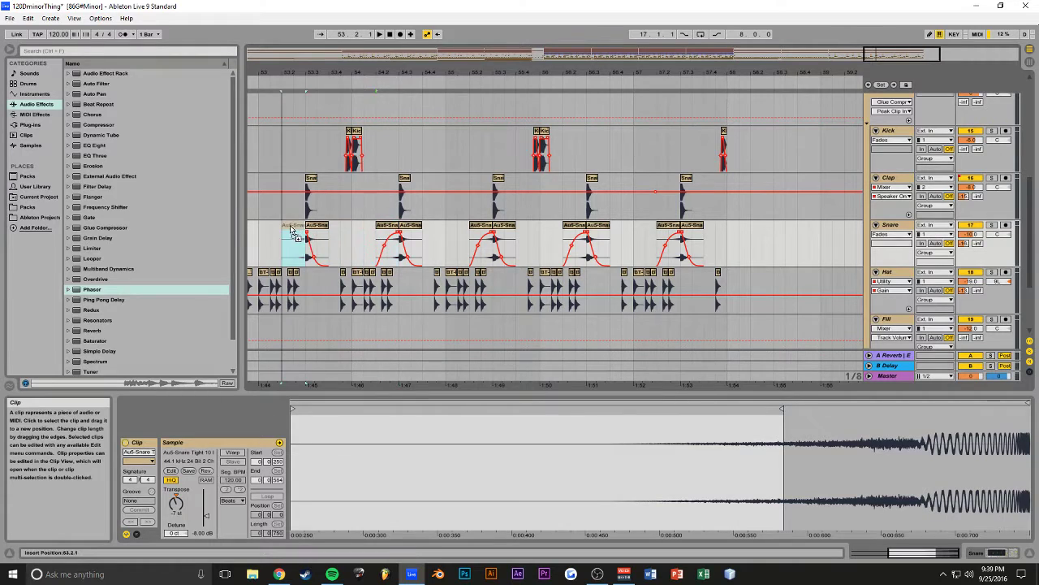
drag(895, 49, 896, 20)
key(space)
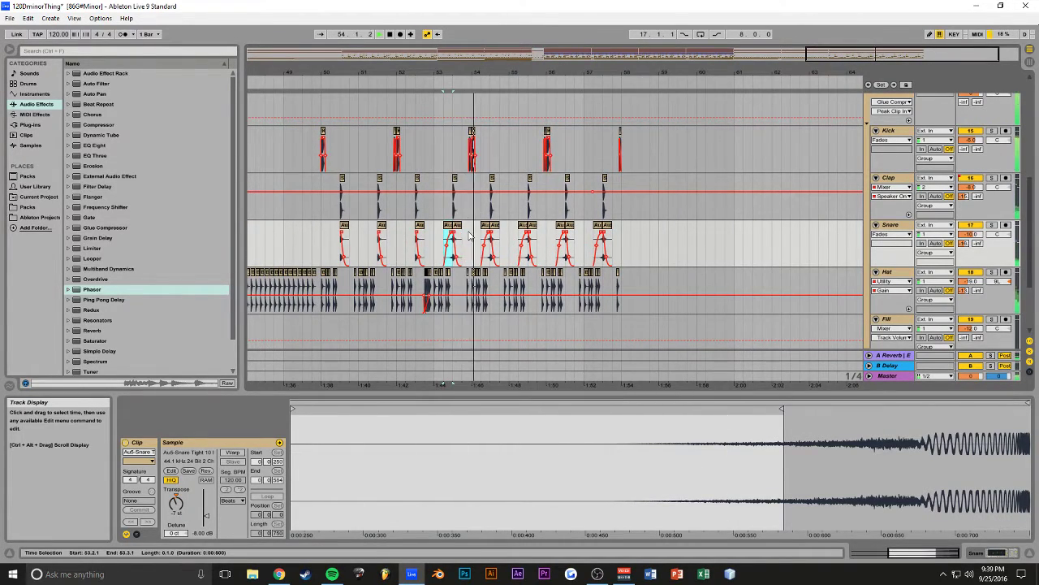
drag(452, 237, 338, 235)
key(ctrl+s)
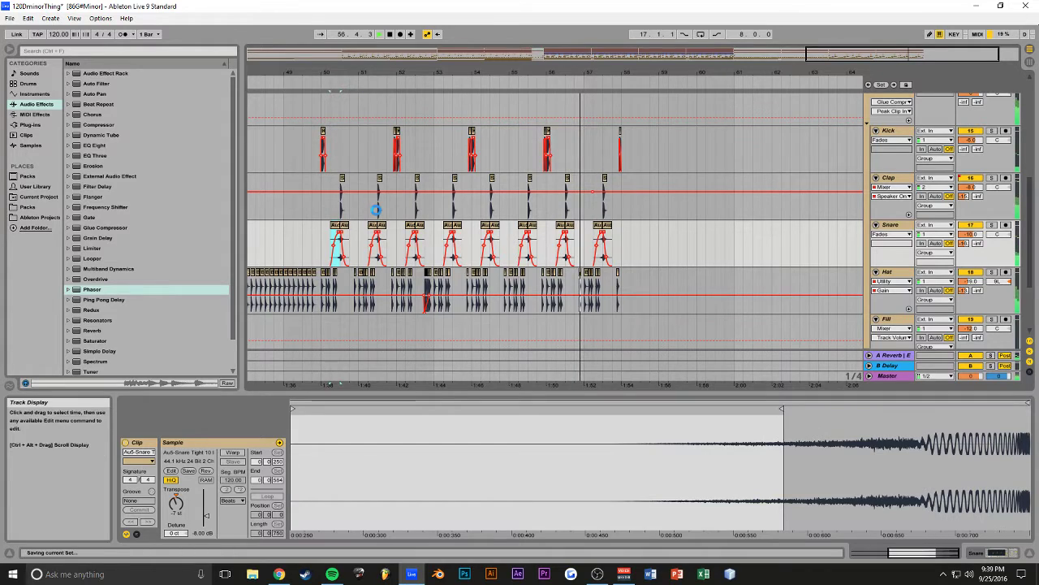
Step: Insert a new MIDI track below the Arp track and save the set
drag(707, 73, 710, 51)
scroll(545, 213, up, 3)
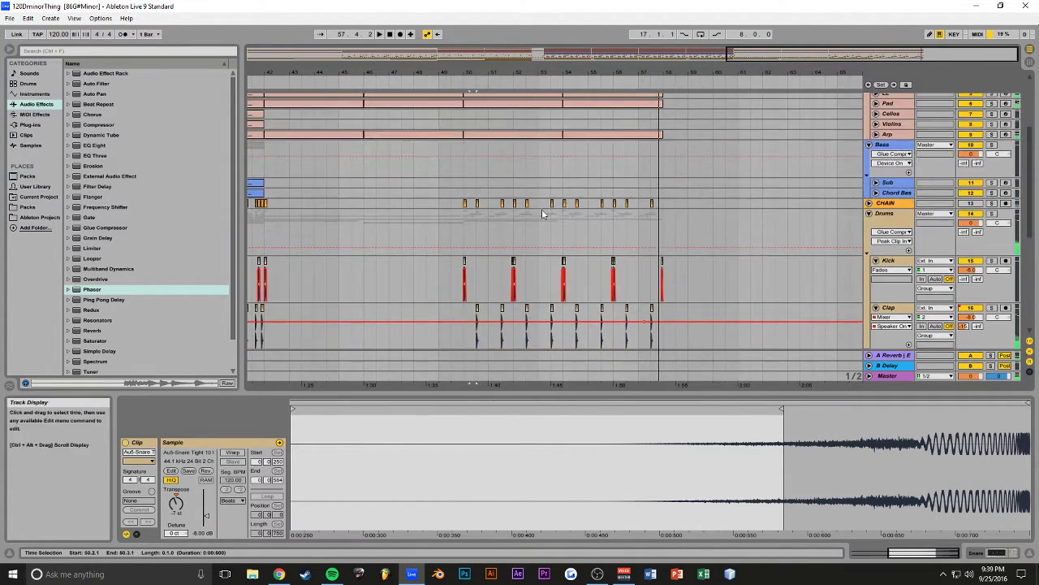
scroll(538, 216, up, 2)
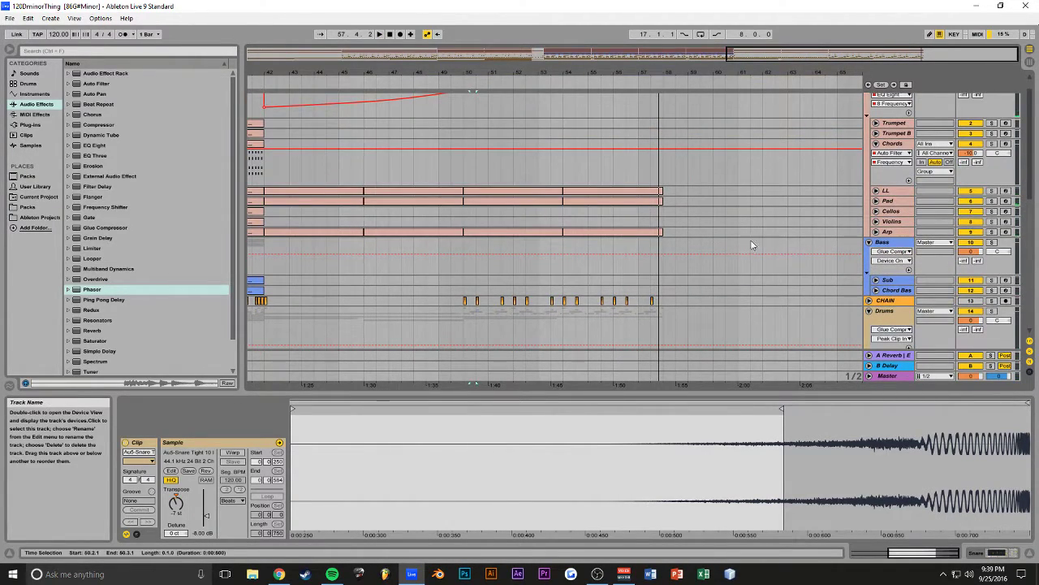
scroll(760, 243, up, 1)
click(634, 248)
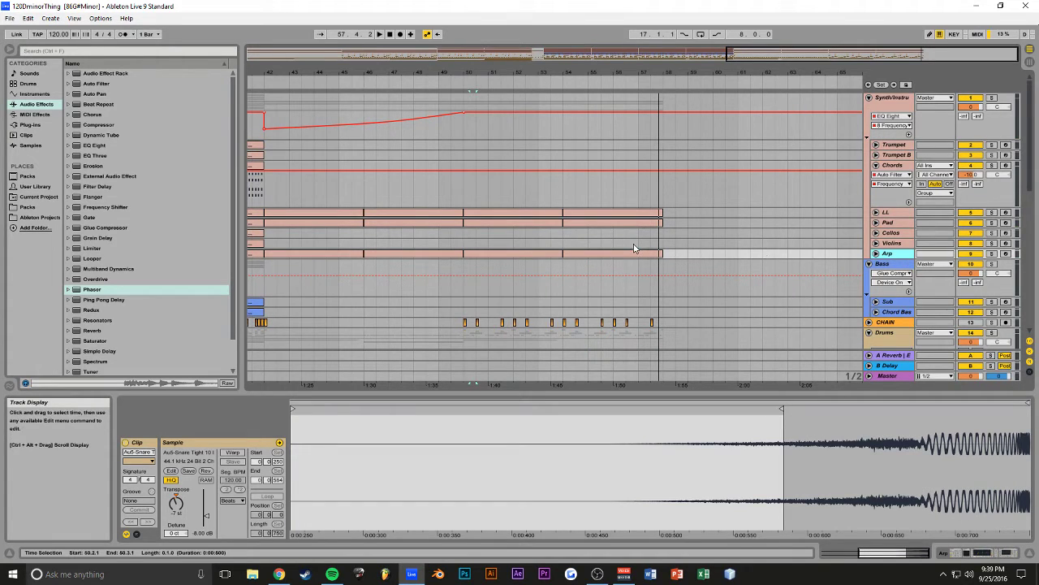
key(ctrl+shift+t)
scroll(738, 245, down, 2)
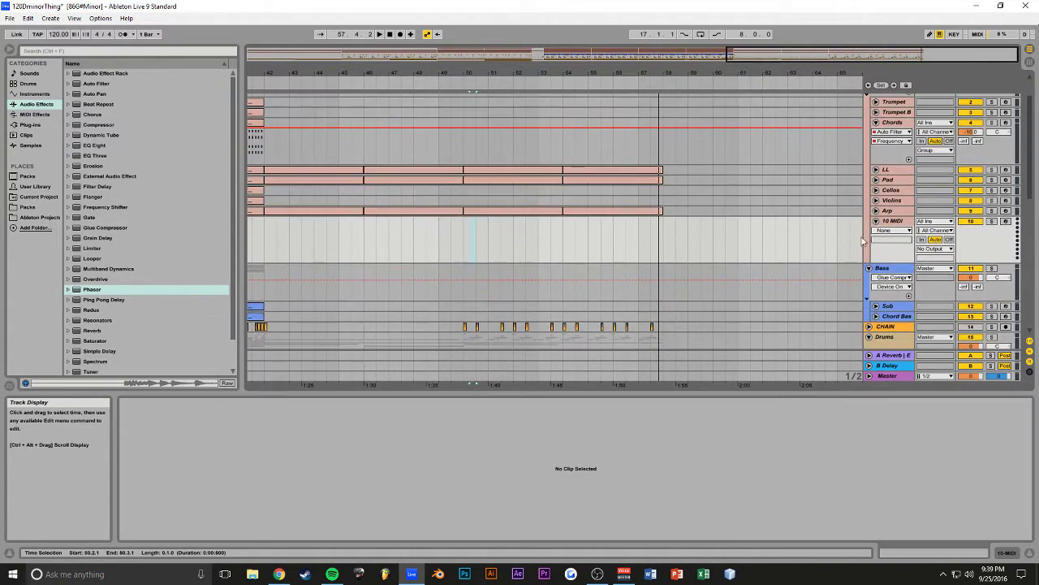
key(ctrl+s)
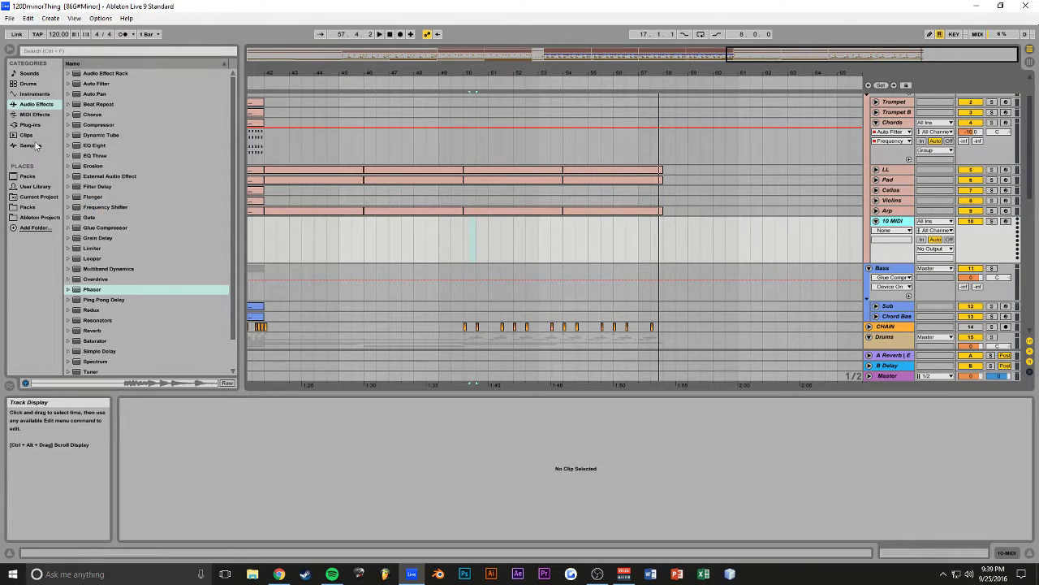
Step: Load the play_VST_x64 plug-in onto the new MIDI track and keep its MIDI input on all channels
click(32, 125)
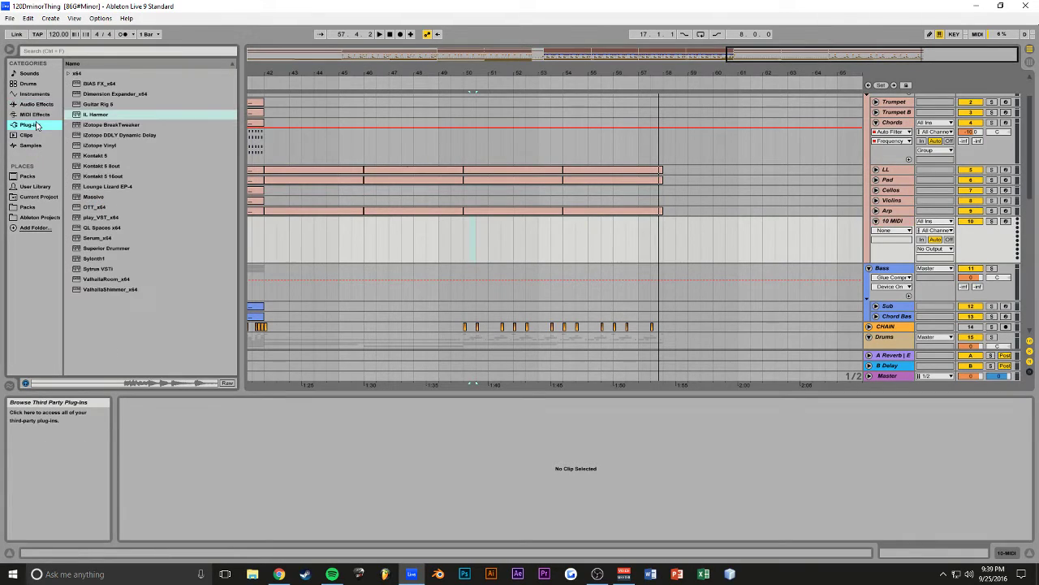
click(97, 220)
drag(472, 240, 549, 254)
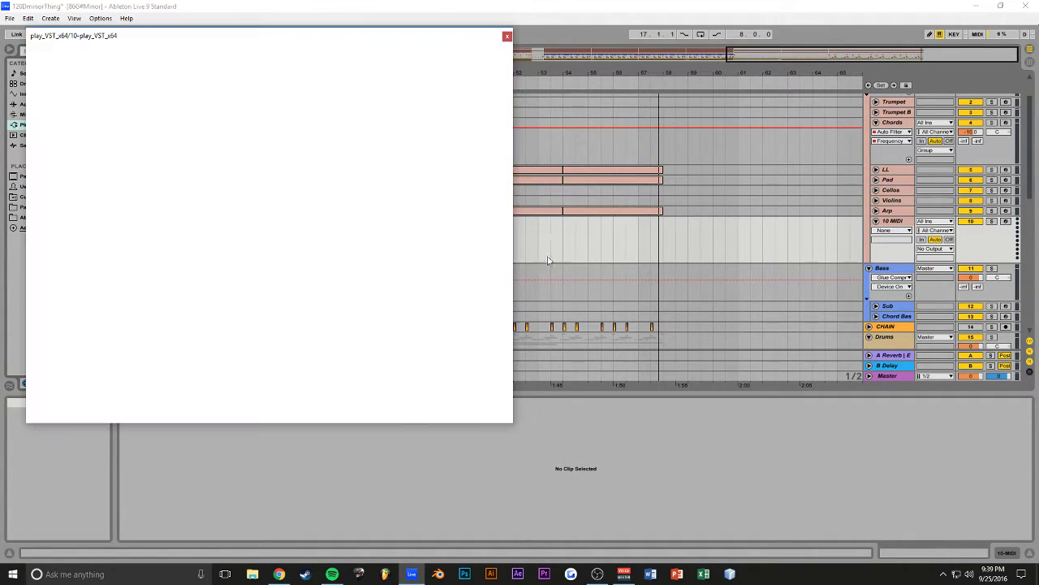
drag(279, 48, 336, 60)
click(934, 231)
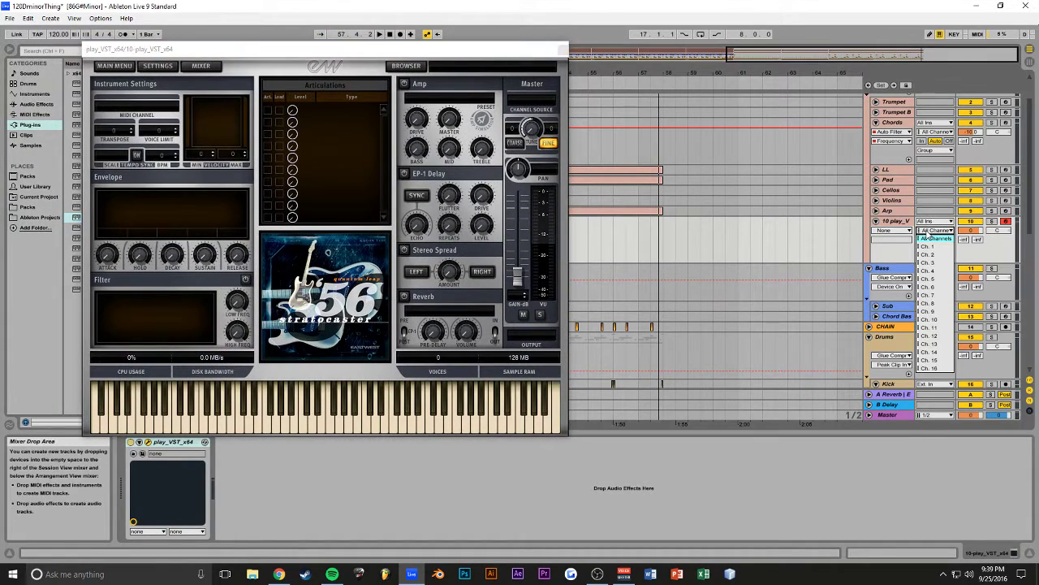
click(926, 238)
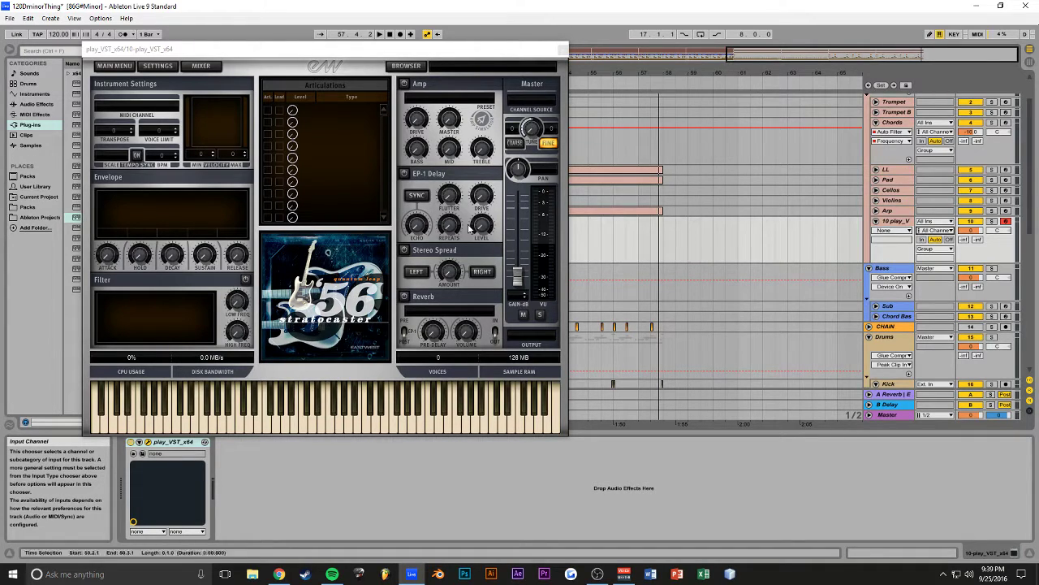
drag(375, 54, 390, 66)
Step: Browse the EW Goliath library's Ethnic Pitched instruments and load Shamisen.ewi
click(420, 82)
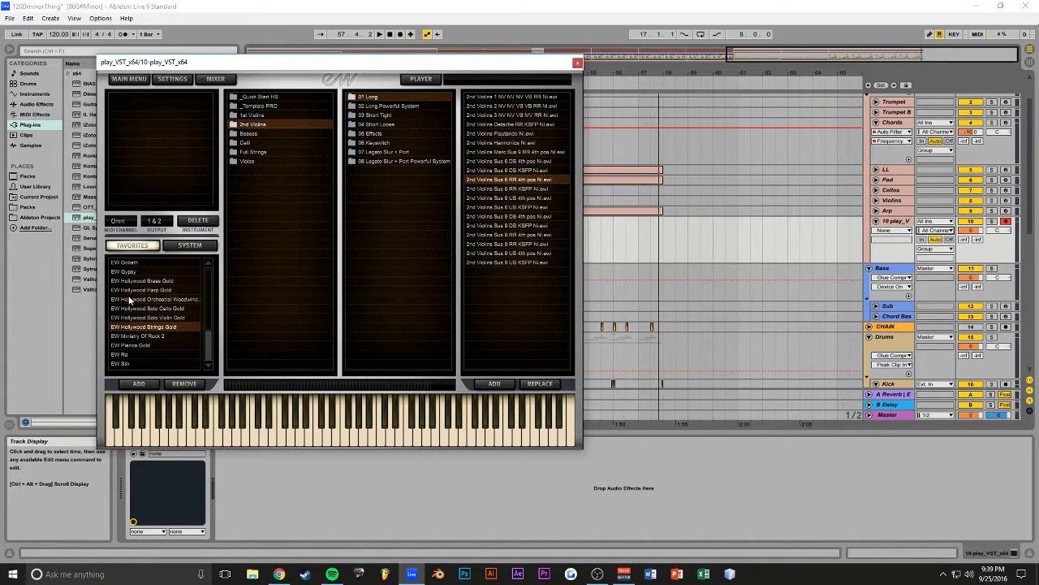
click(132, 263)
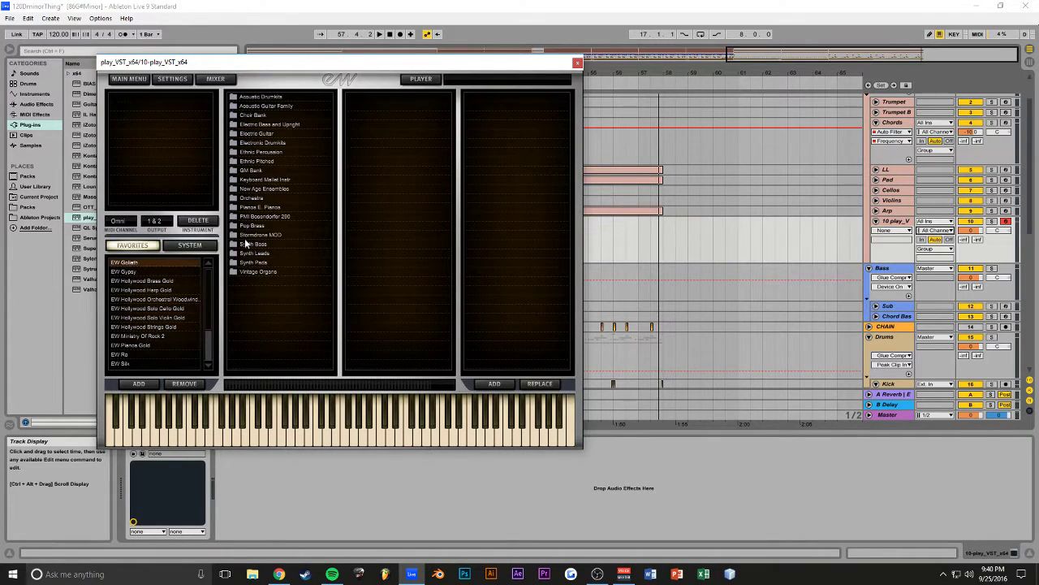
click(265, 162)
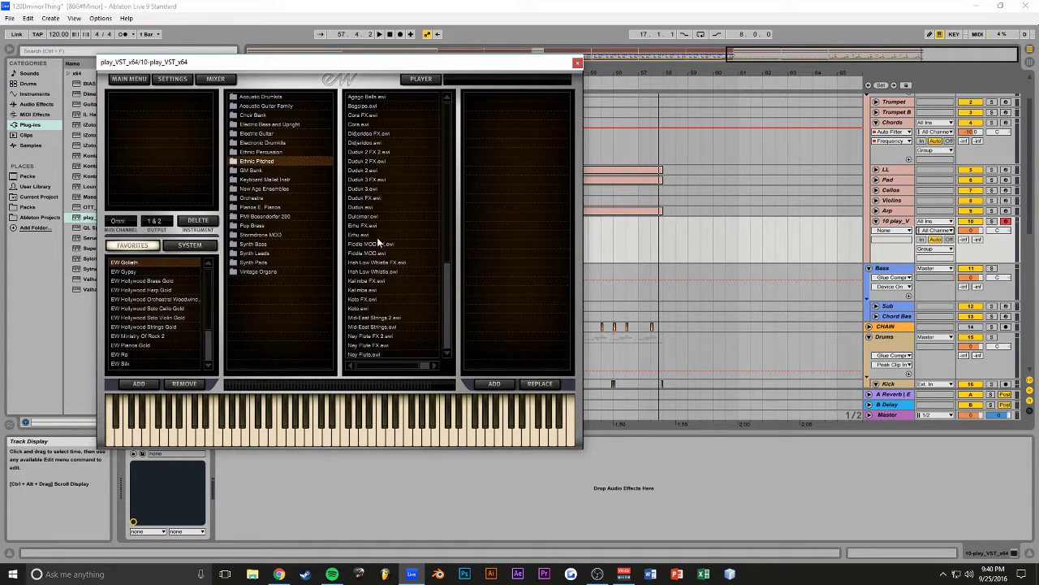
scroll(370, 280, down, 5)
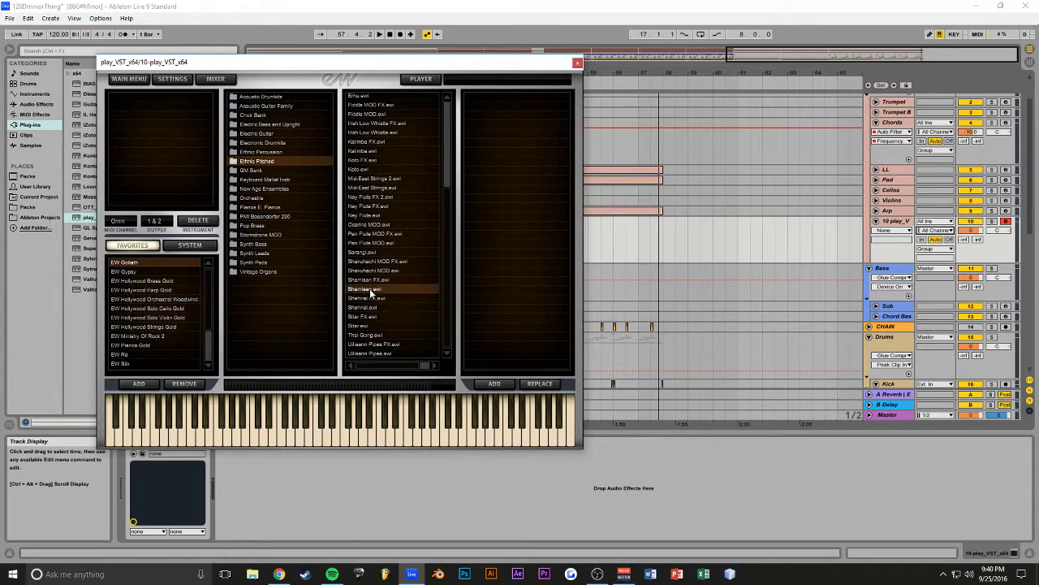
double_click(371, 290)
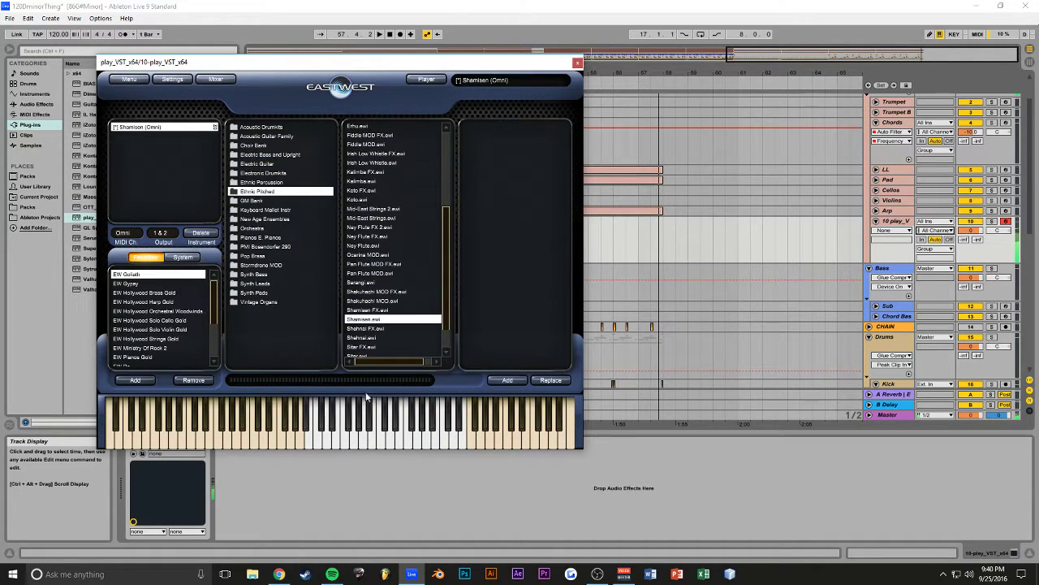
Step: Replace the Shamisen with Duduk 2.ewi, discarding the unsaved instrument changes
scroll(387, 312, down, 1)
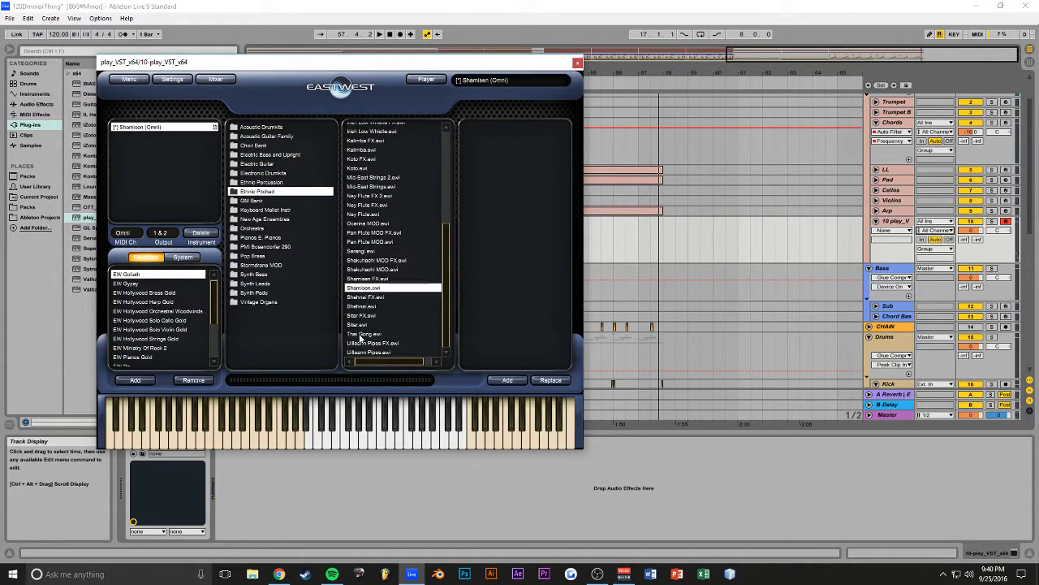
double_click(361, 335)
click(454, 270)
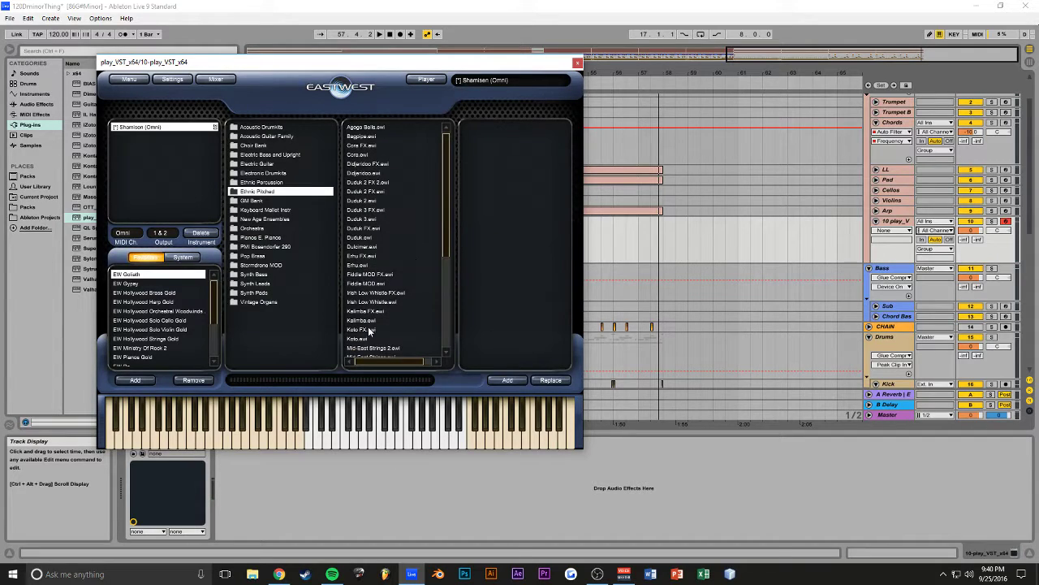
double_click(367, 202)
click(412, 270)
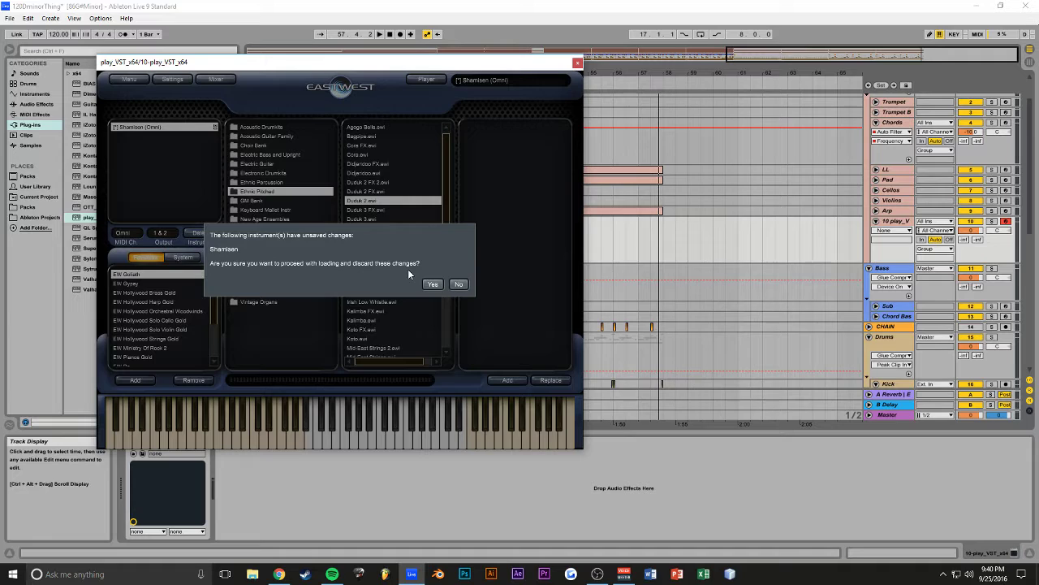
click(431, 283)
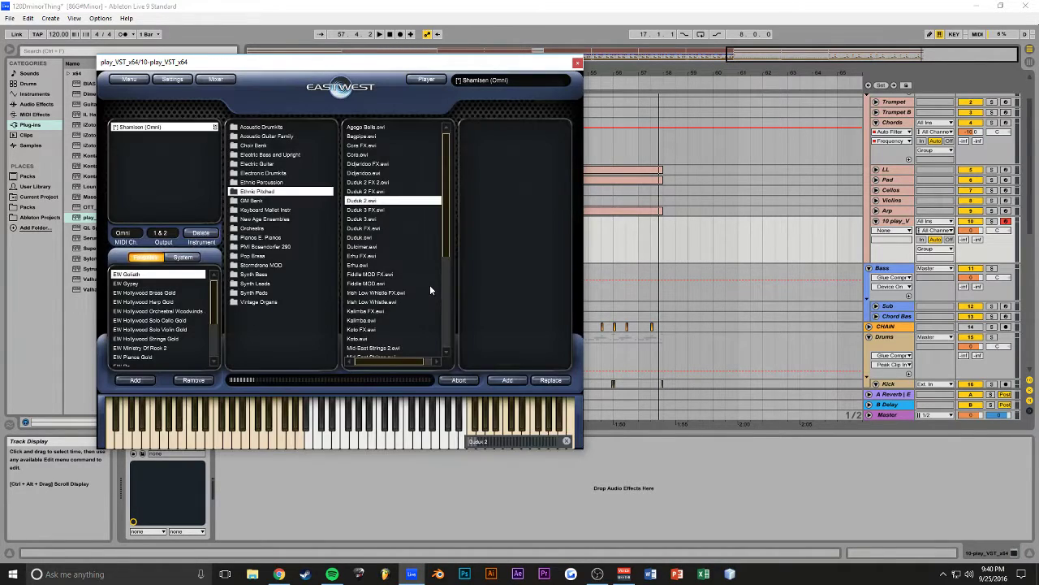
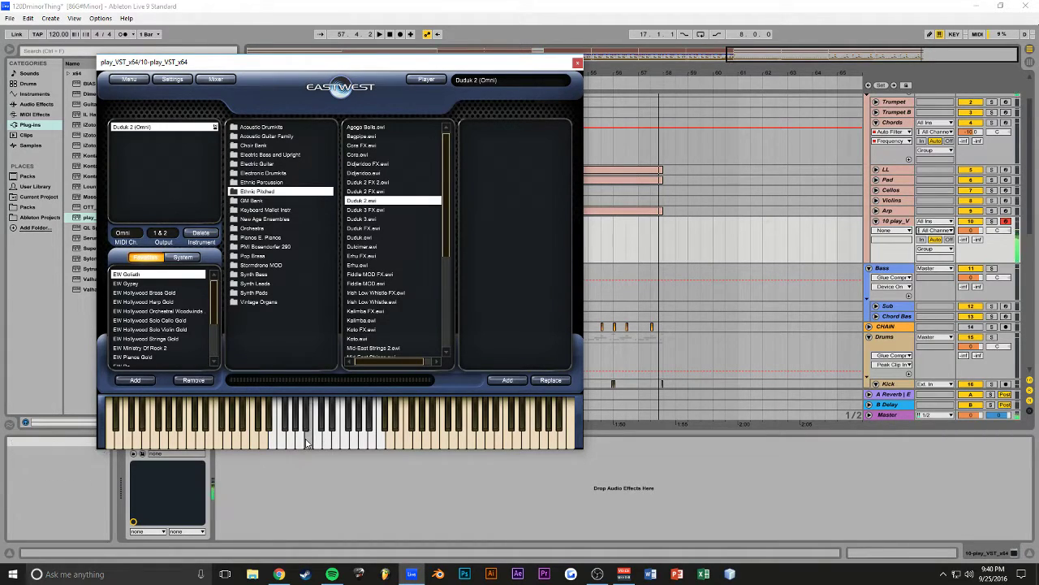
Step: Replace the duduk with Fiddle MOD.ewi, discarding the instrument changes, and close the plug-in window
double_click(374, 283)
click(414, 269)
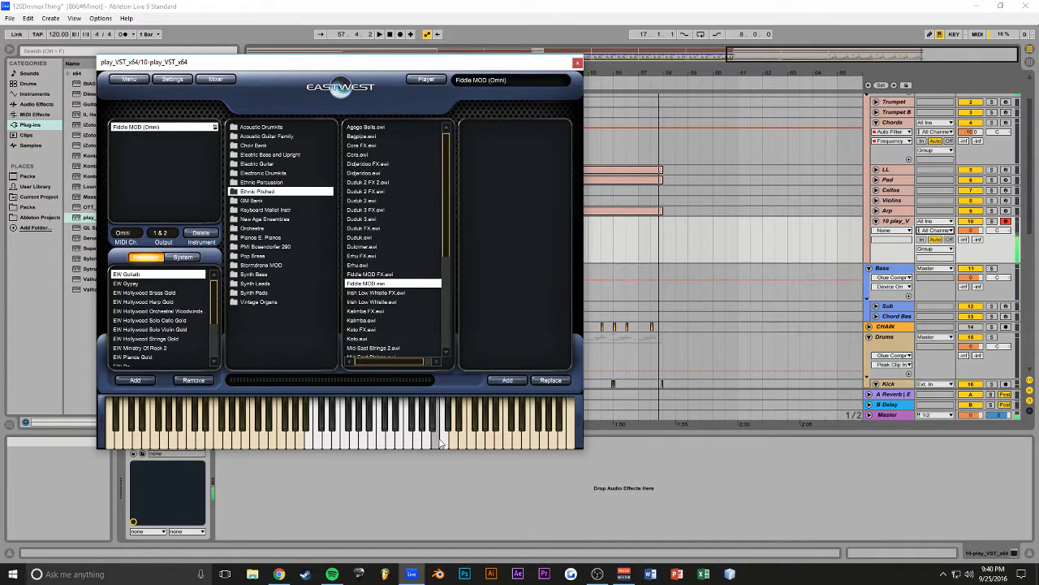
click(576, 63)
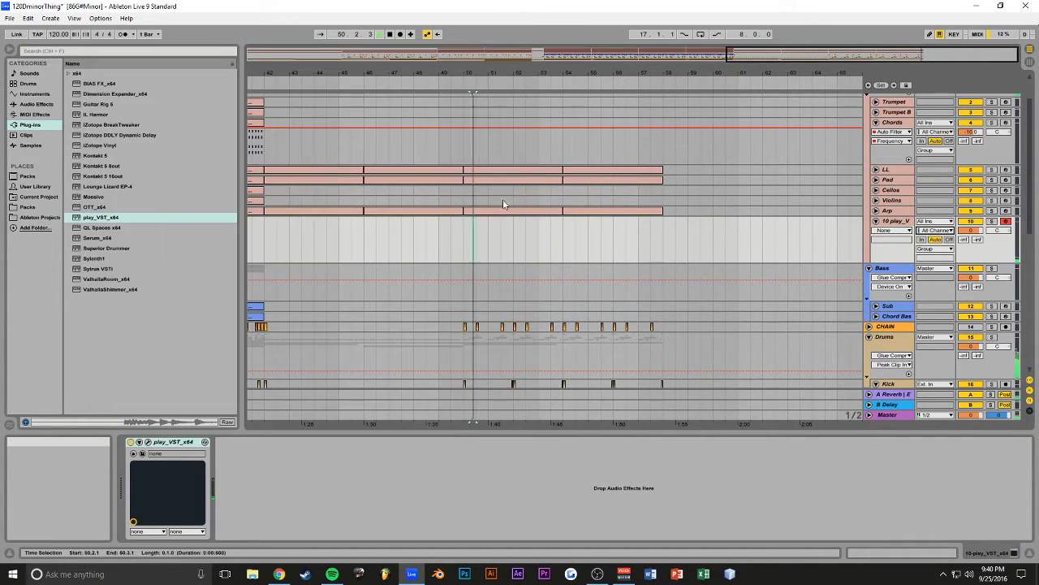
Step: Set the new track's MIDI input to Ch. 9 and play from bar 50, briefly soloing it and the Arp track
click(935, 231)
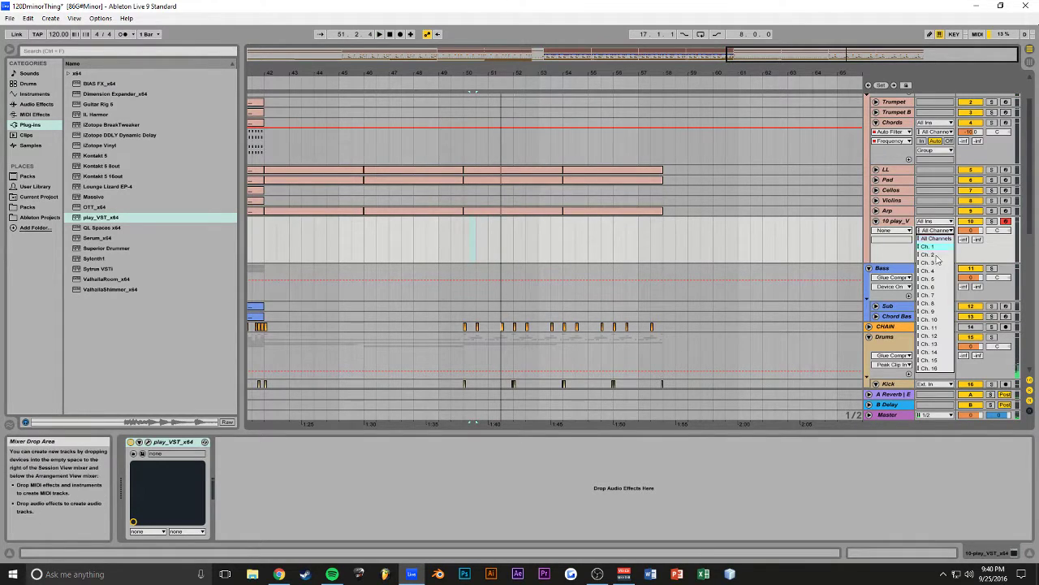
click(927, 311)
click(992, 221)
click(991, 221)
key(space)
key(space)
click(991, 211)
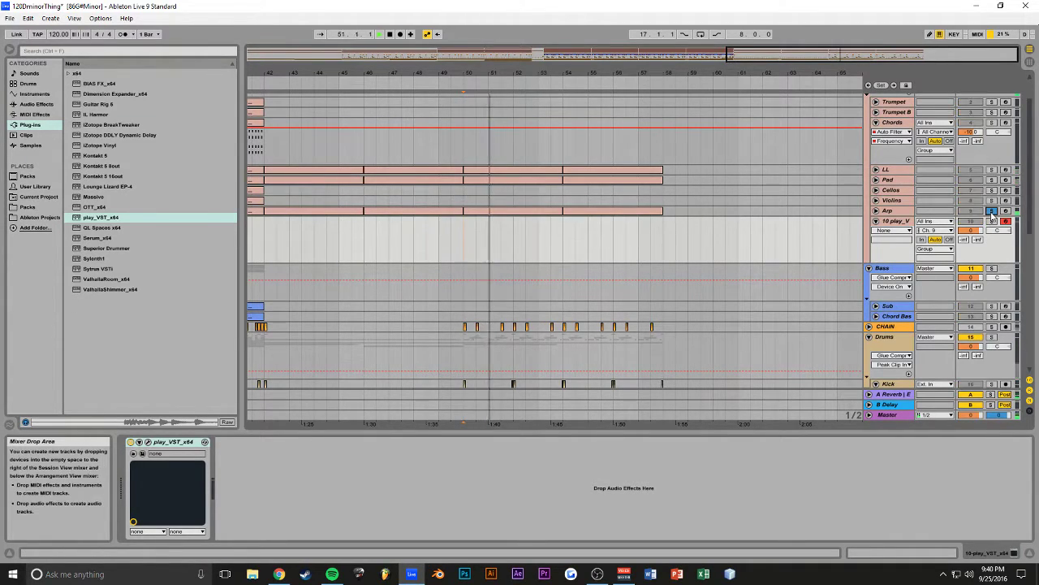
click(991, 211)
click(928, 220)
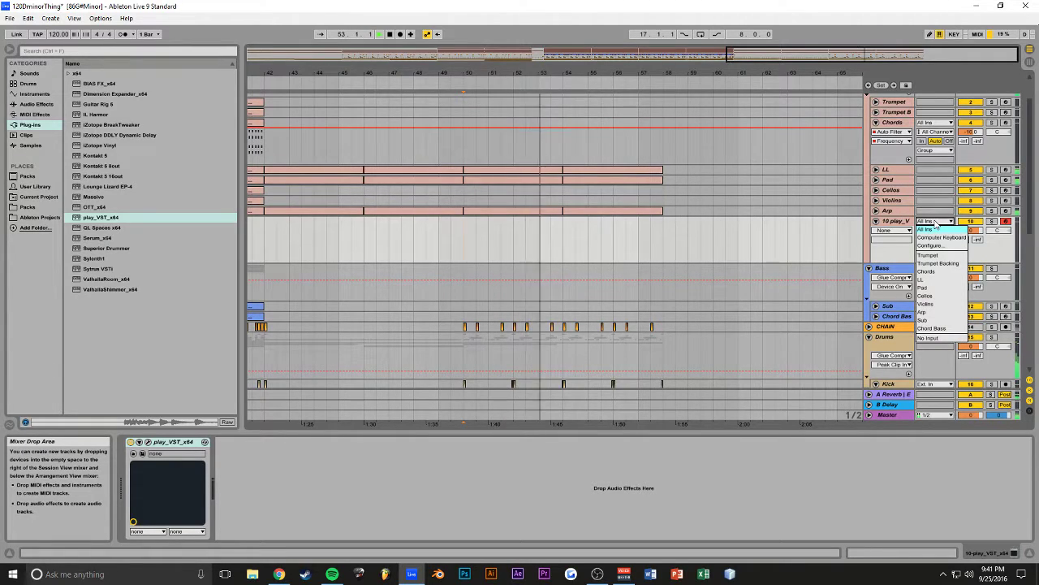
key(Escape)
Step: Copy the two Arp clips from bars 50 to 58 onto the play_VST track and set its input to All Channels
click(605, 213)
shift+click(539, 211)
drag(538, 211, 535, 242)
click(933, 230)
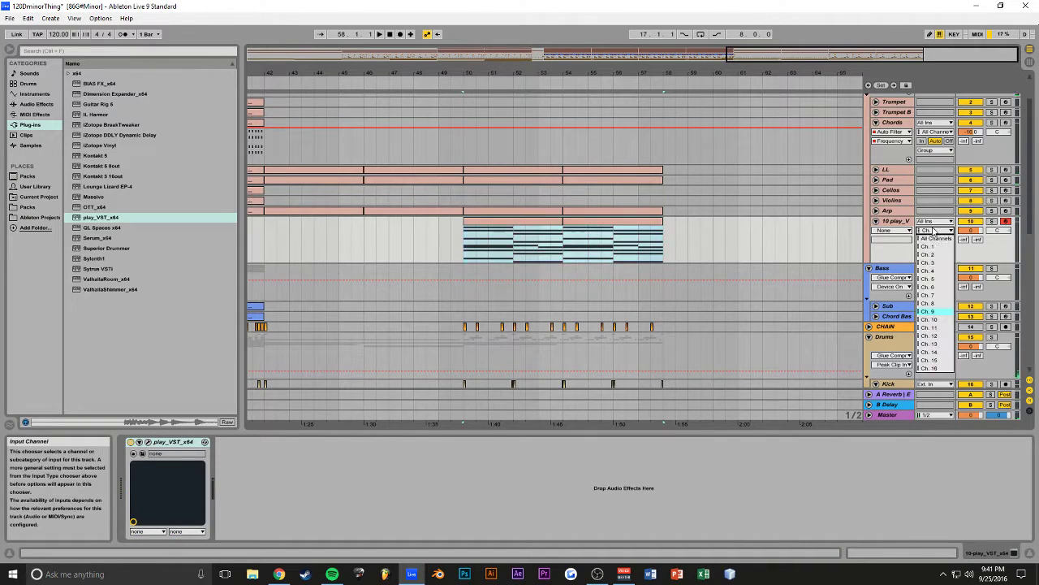
click(934, 238)
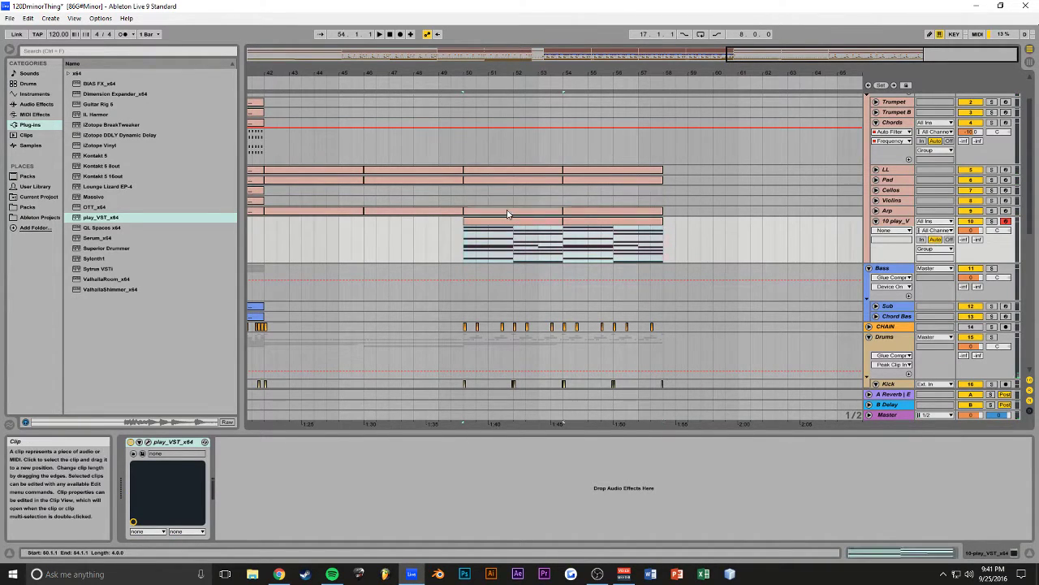
Step: Copy the Arp track's Arpeggiator in front of the play_VST_x64 plug-in and play from bar 50, briefly soloing the track
click(564, 213)
click(177, 444)
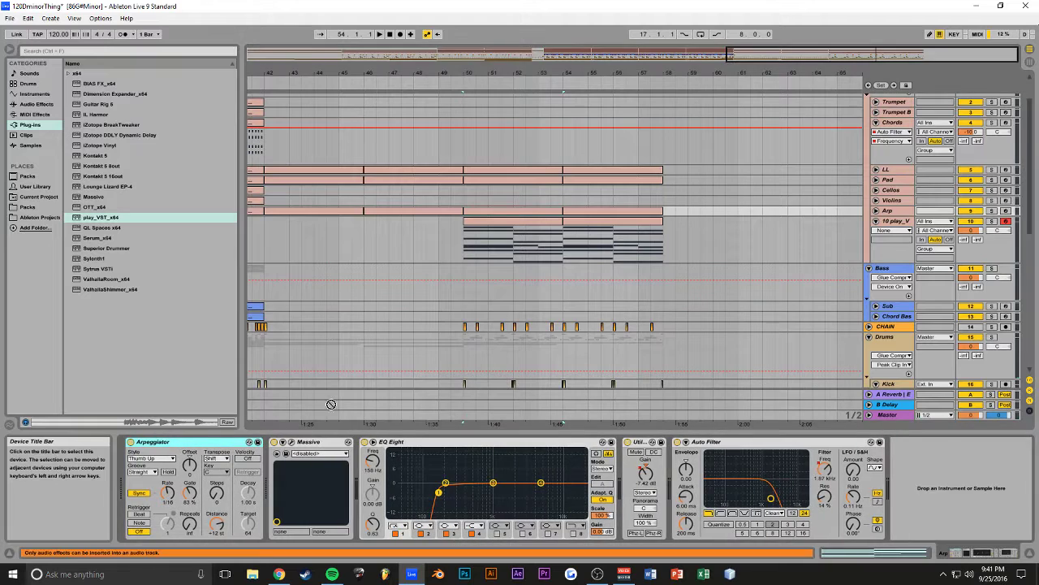
click(632, 240)
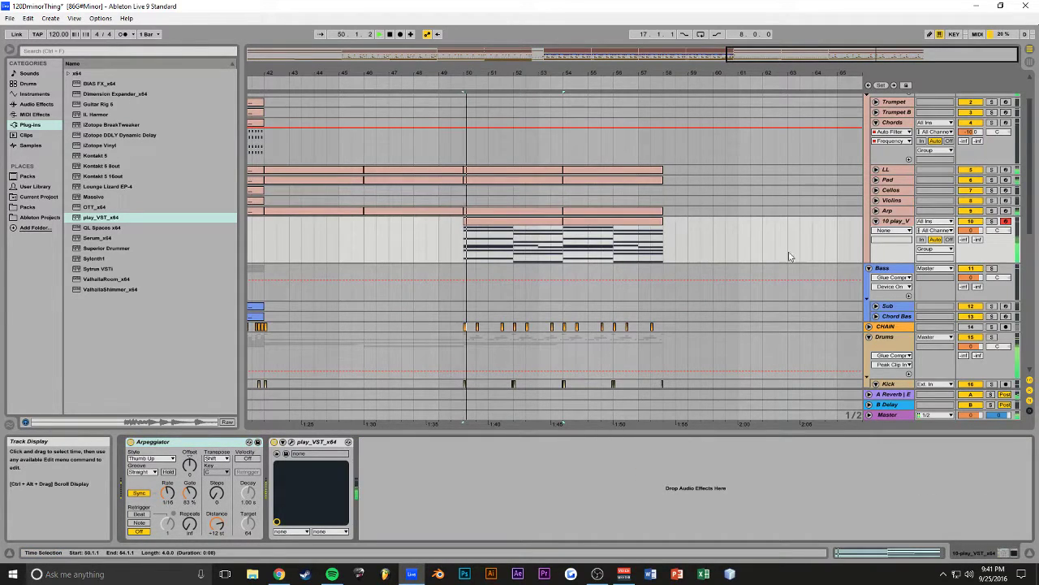
click(993, 222)
click(992, 222)
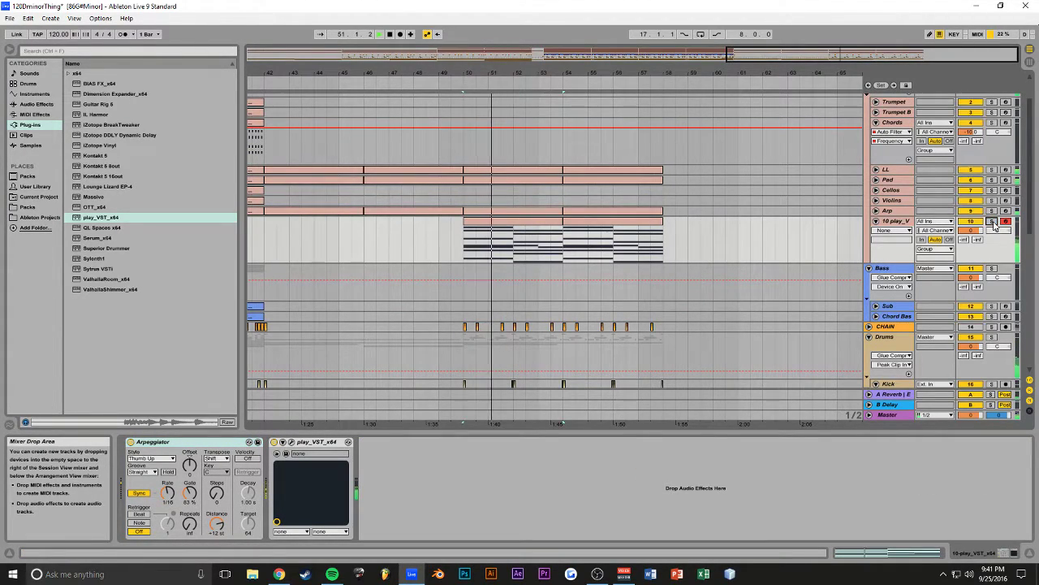
Step: Reopen the play_VST_x64 instrument and replace the fiddle with Kalimba.ewi
click(893, 223)
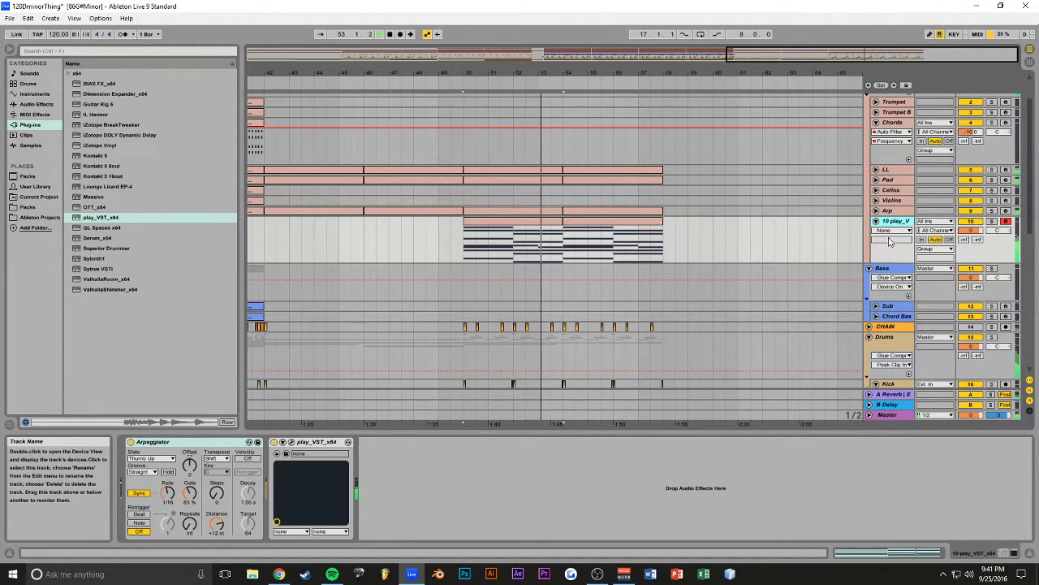
click(292, 442)
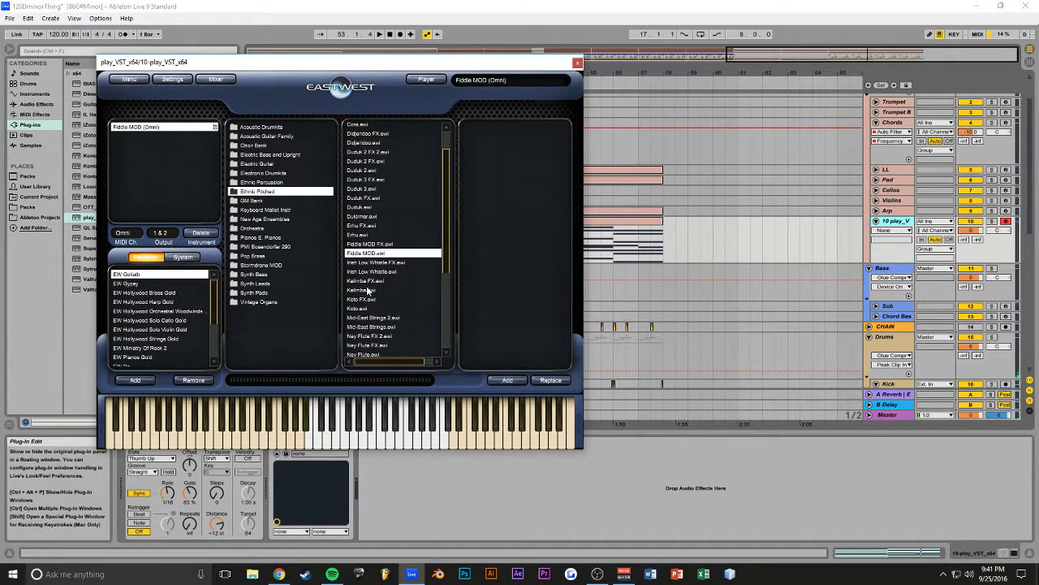
double_click(368, 290)
click(410, 269)
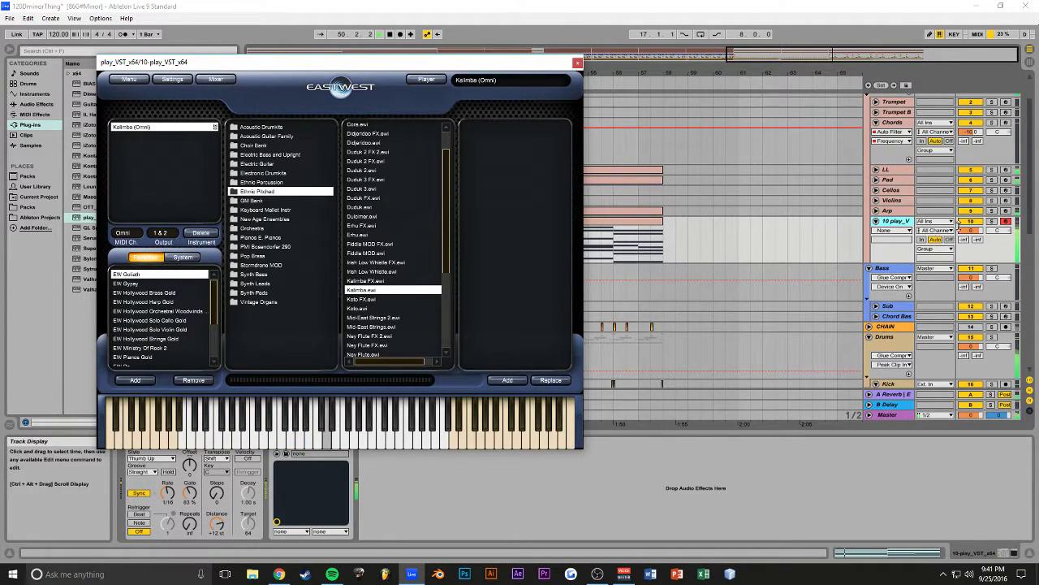
Step: Solo the kalimba track, lower its volume to -12 dB and close the plug-in window
click(991, 221)
click(972, 232)
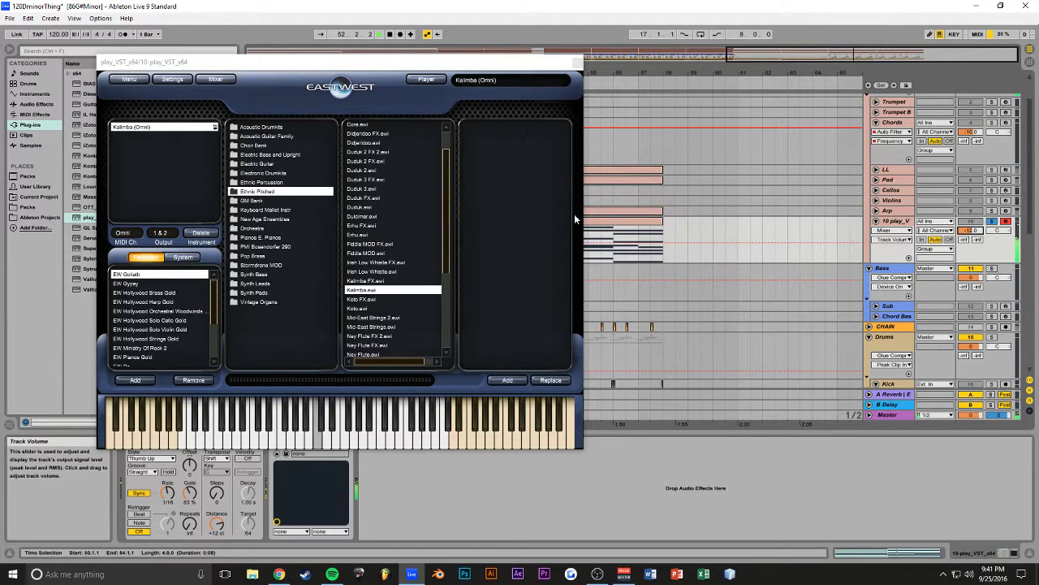
click(577, 63)
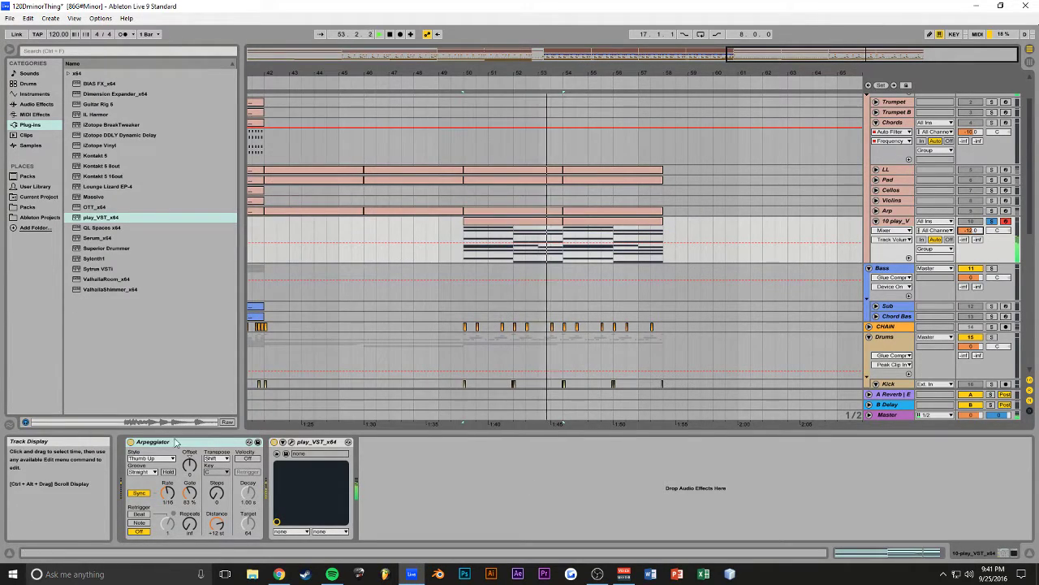
Step: Set the kalimba track's Arpeggiator style to Random, replay the section from bar 50 and save the set
click(151, 458)
click(144, 413)
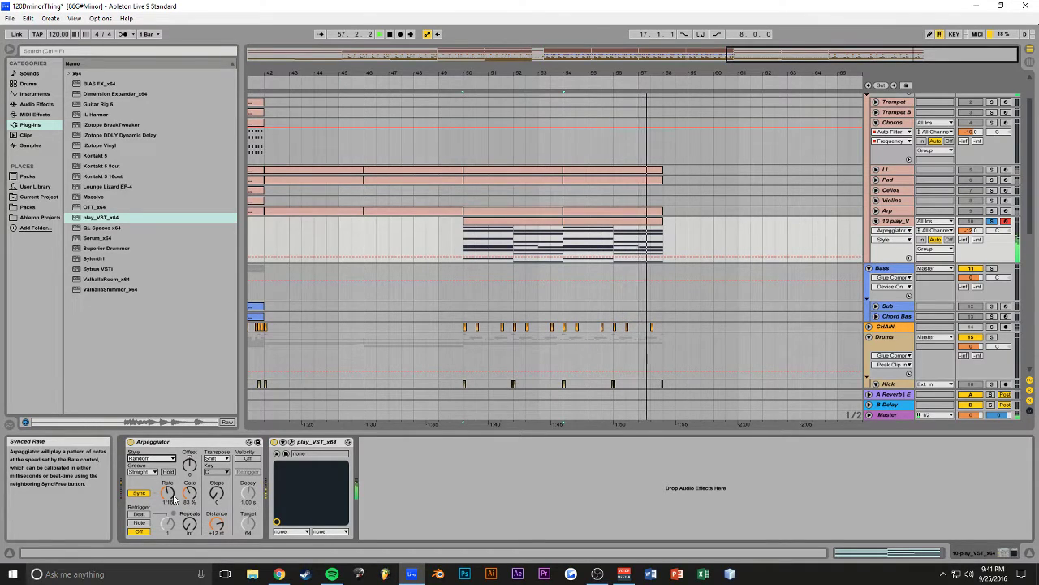
key(space)
key(space)
key(ctrl+s)
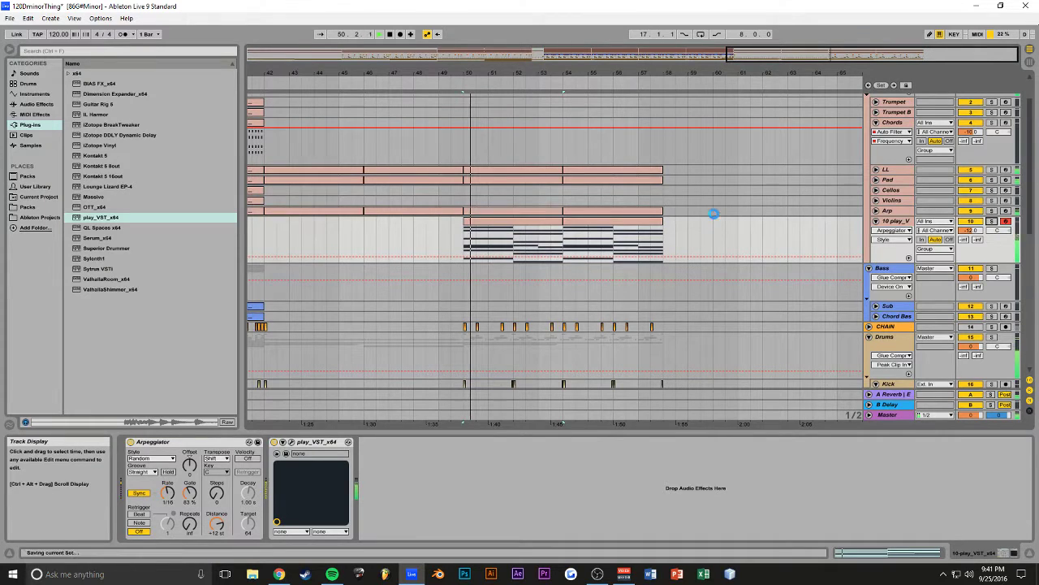
Step: Compare the kalimba track soloed and in the full mix during playback
mouse_move(777, 56)
mouse_down()
mouse_move(775, 28)
mouse_move(763, 51)
mouse_up()
click(991, 221)
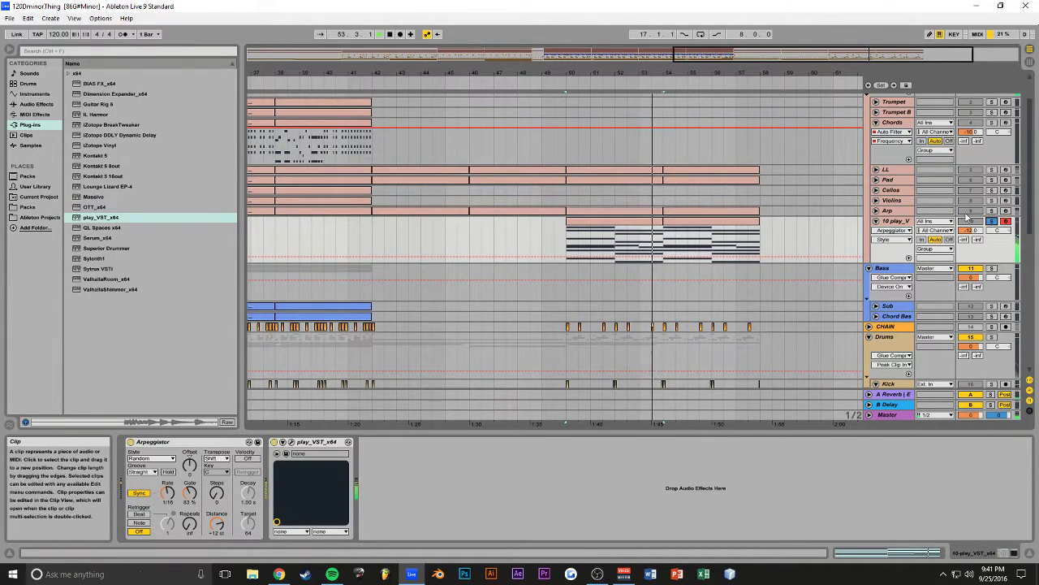
click(992, 221)
Step: Open the kalimba clip at bar 50 in an enlarged note editor and lower the first chord's D4 note to A3
double_click(629, 222)
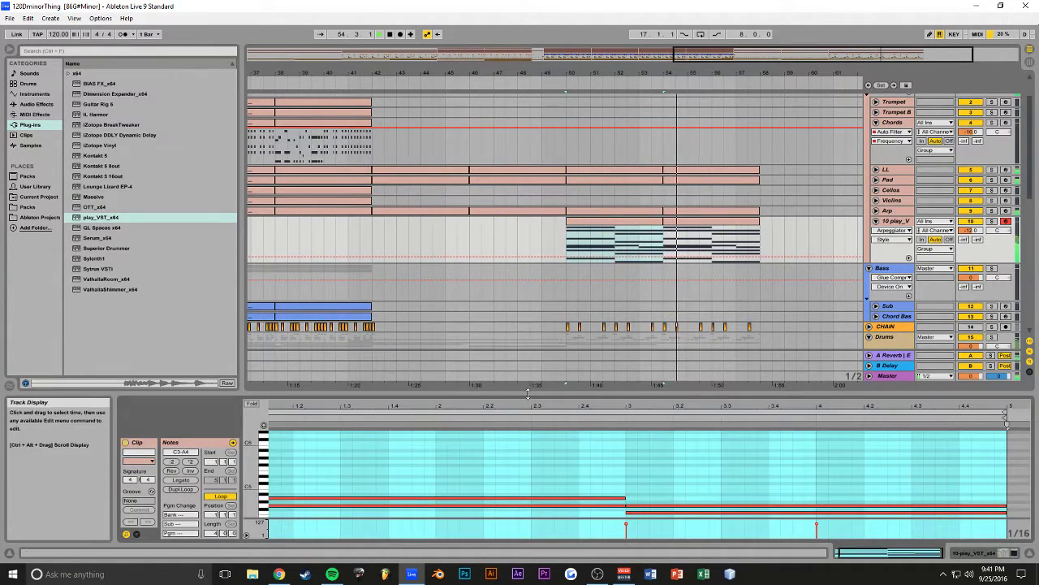
drag(529, 392, 529, 315)
scroll(524, 428, down, 5)
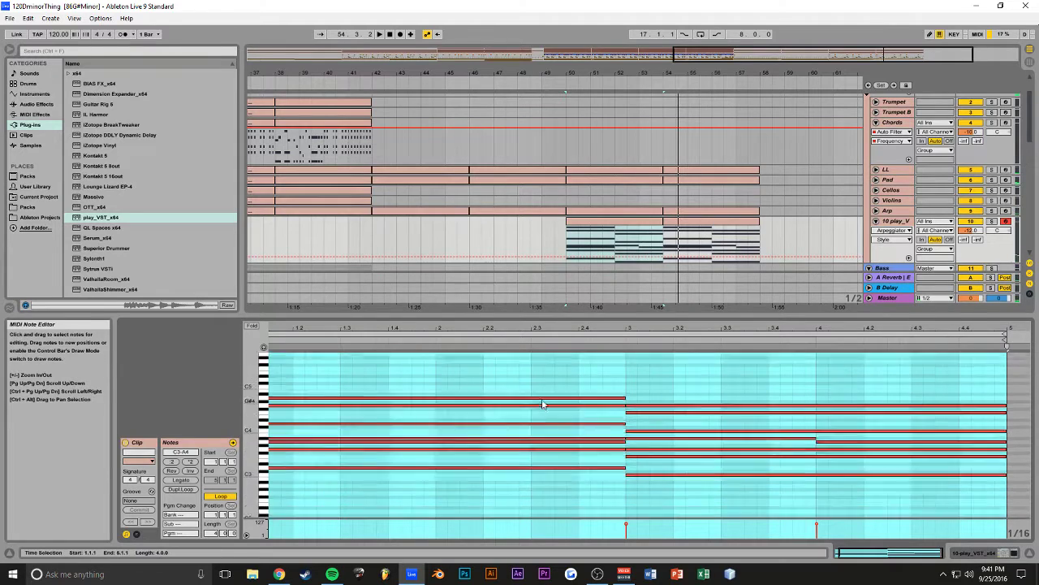
click(460, 442)
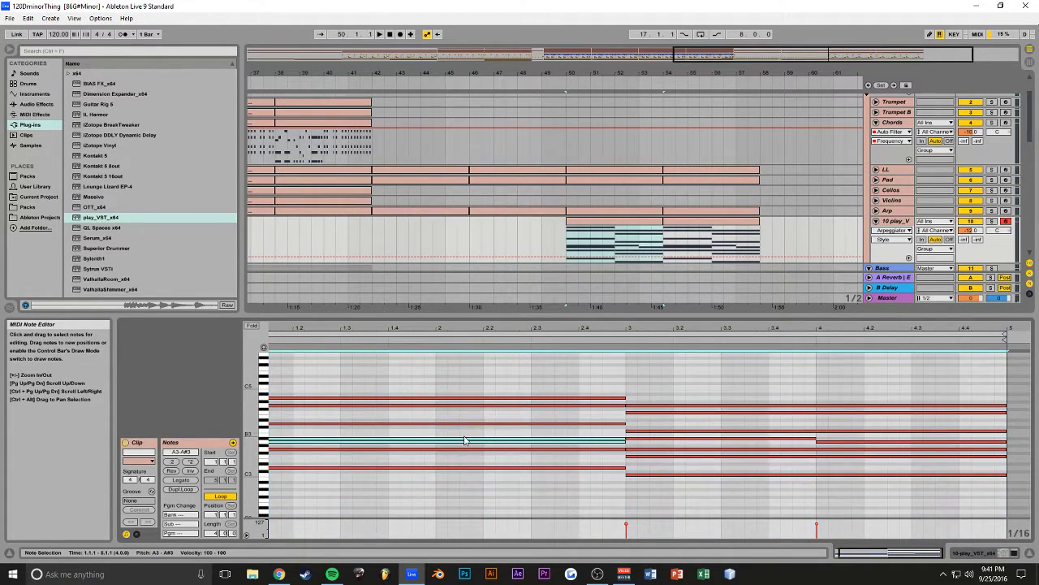
double_click(464, 440)
click(406, 423)
key(Down)
key(Down)
key(Down)
key(Down)
key(Down)
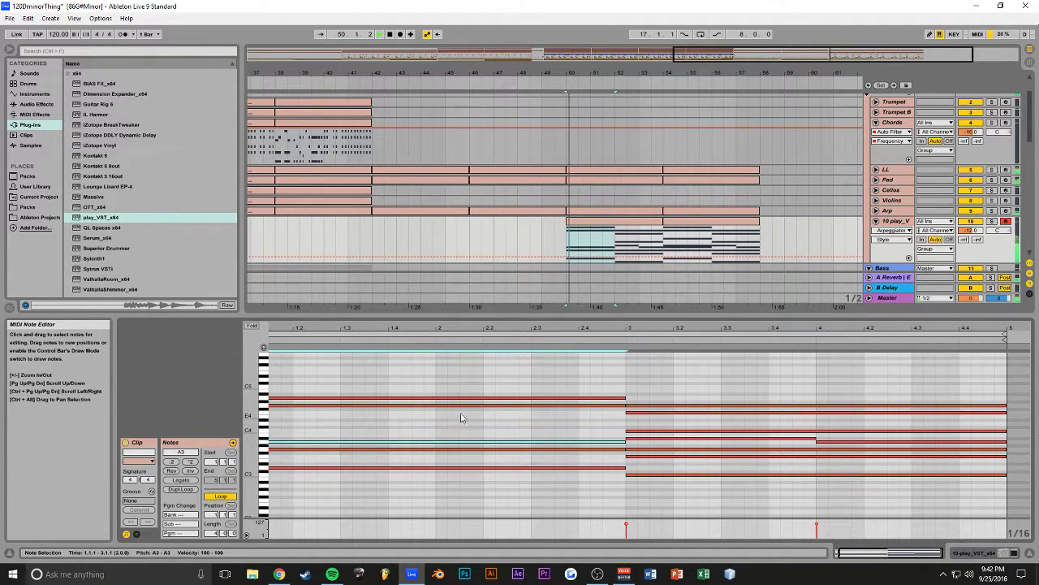
Step: Solo the kalimba track, delete the C4 and the higher notes from the clip's second chord, and save the set
click(992, 220)
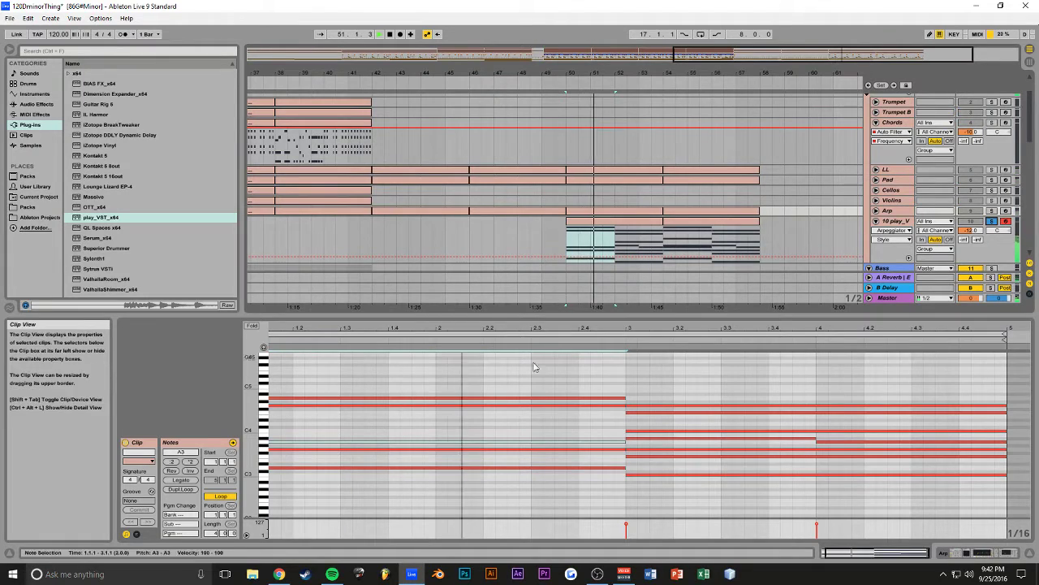
scroll(687, 420, up, 1)
click(822, 443)
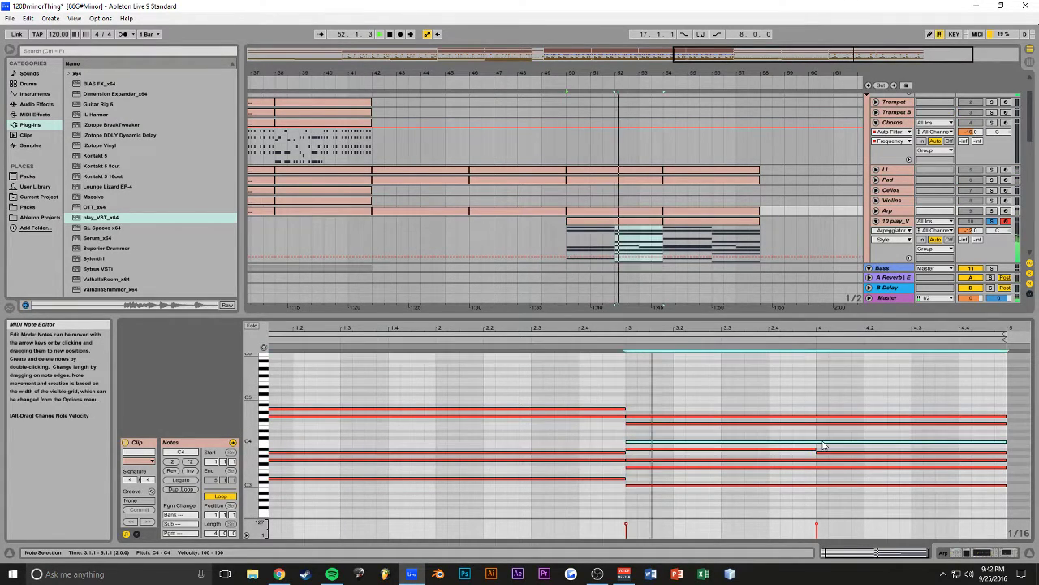
key(Delete)
drag(768, 406, 739, 436)
key(Delete)
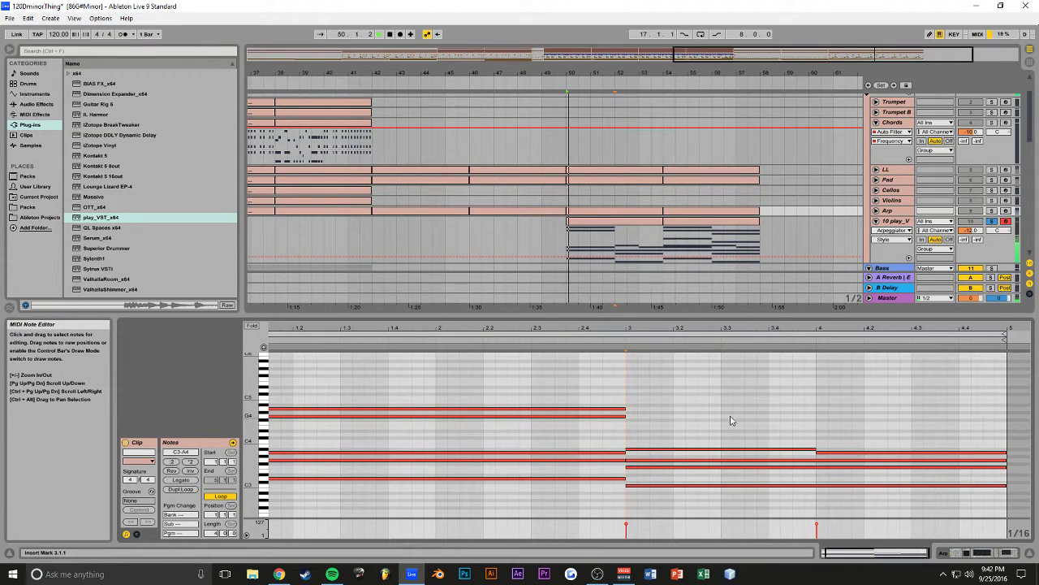
key(ctrl+s)
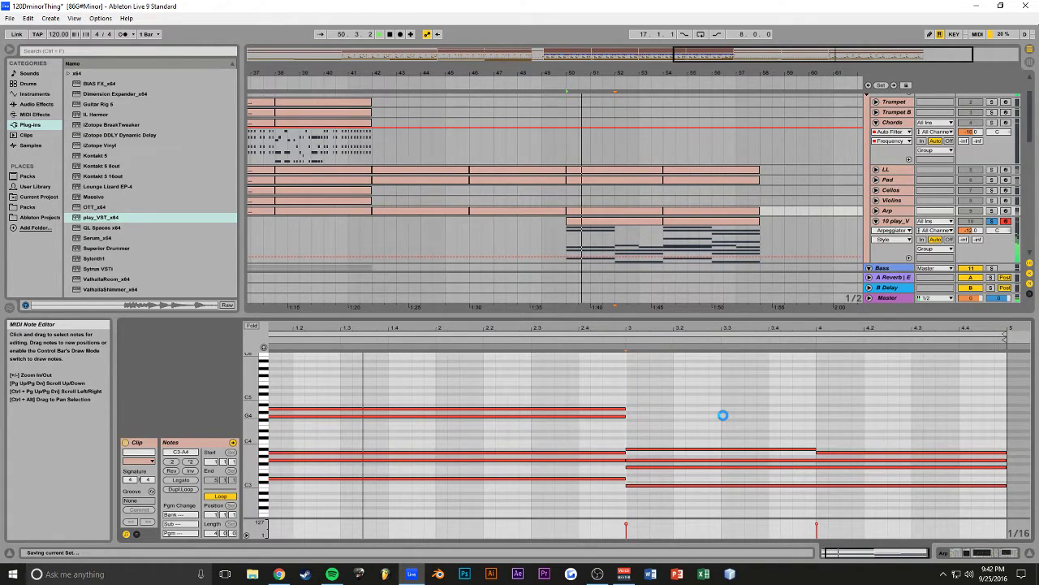
Step: Lower the first chord's A4 note by one octave and replay the kalimba clip
click(613, 409)
key(space)
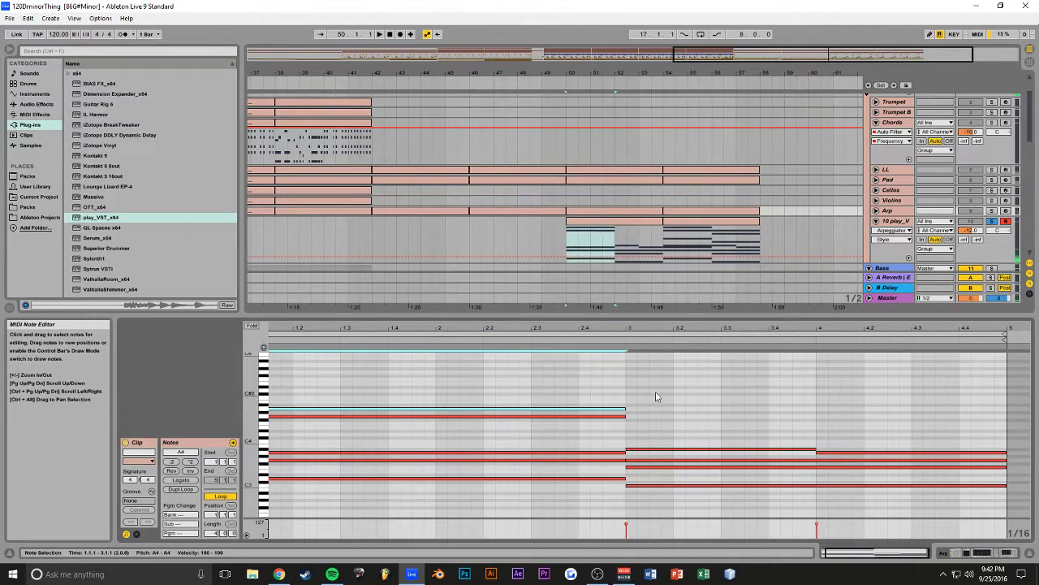
key(shift+Down)
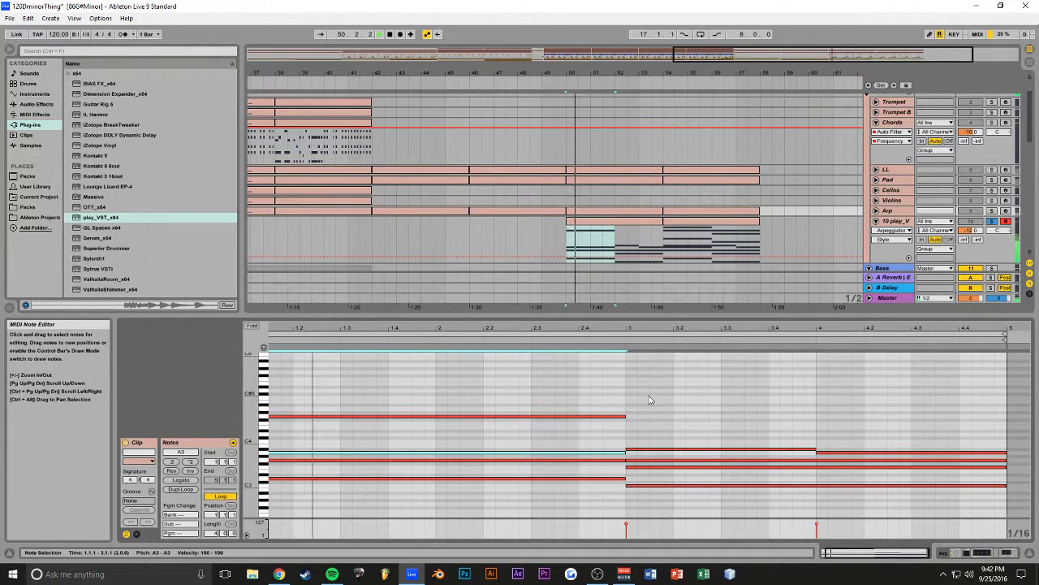
scroll(689, 404, down, 2)
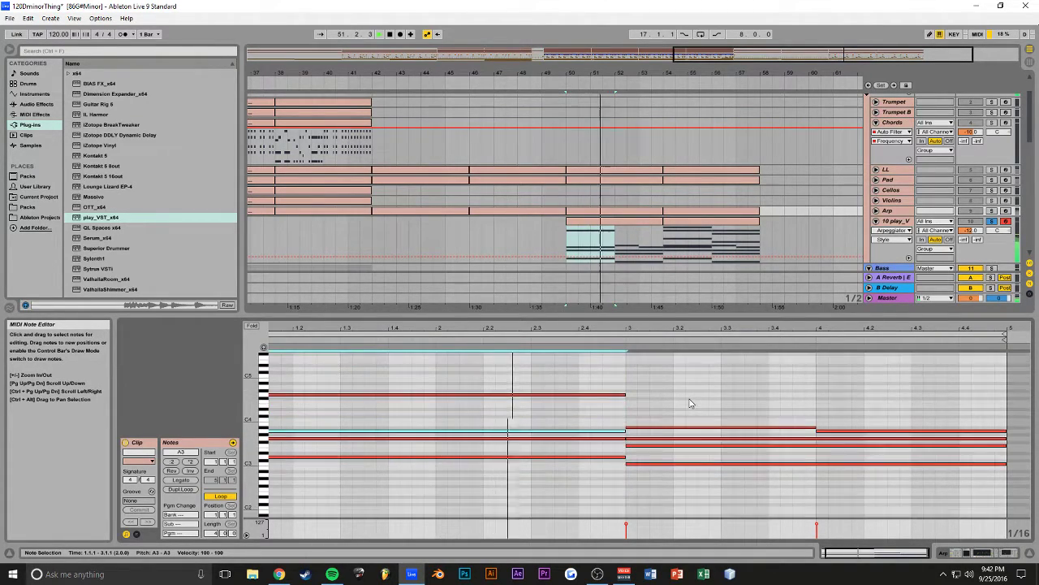
scroll(689, 402, up, 1)
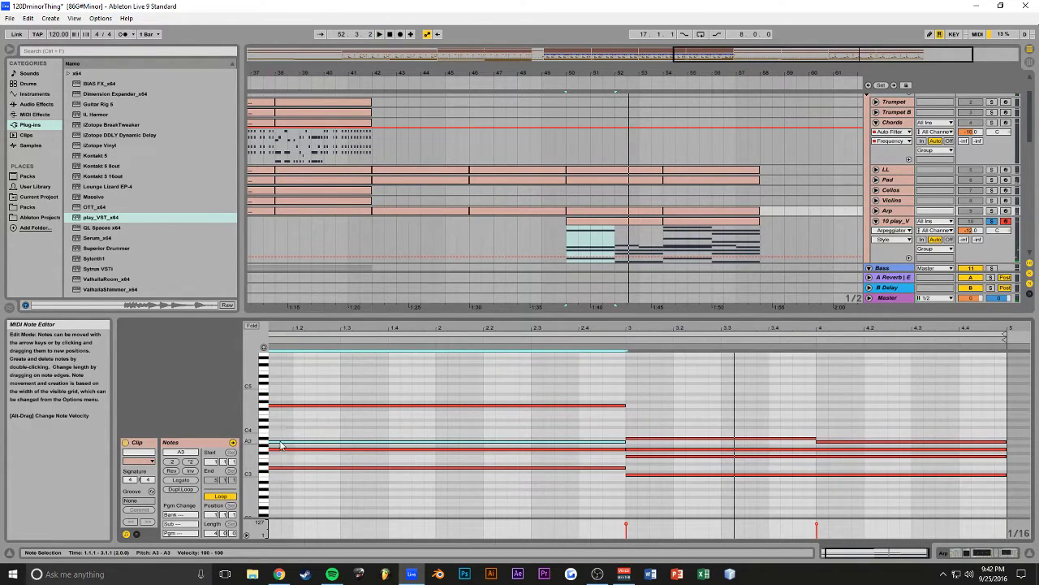
Step: Raise the selected note of the first chord to C4, replay the clip and save the set
drag(282, 446, 279, 431)
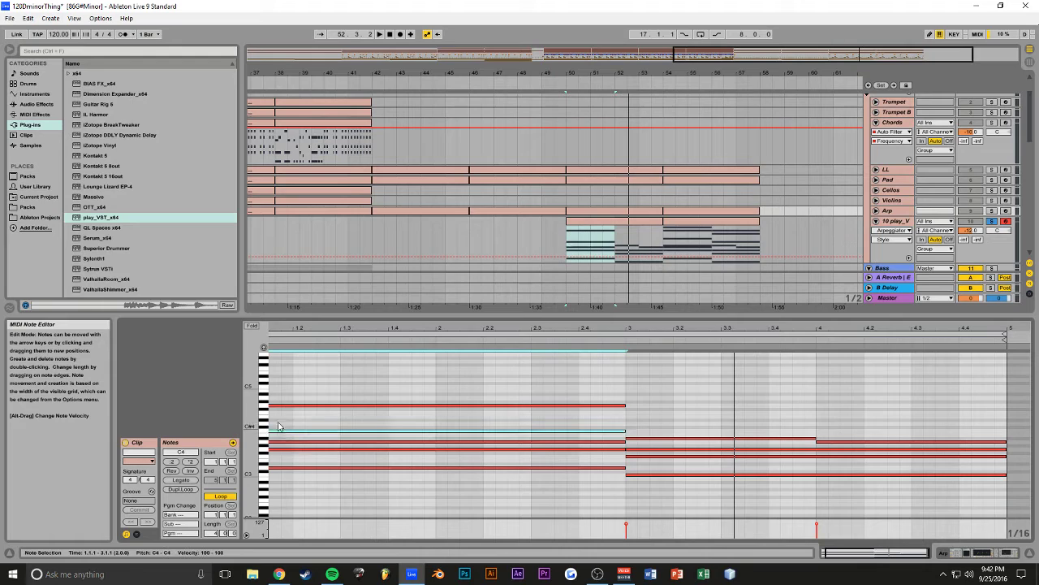
key(space)
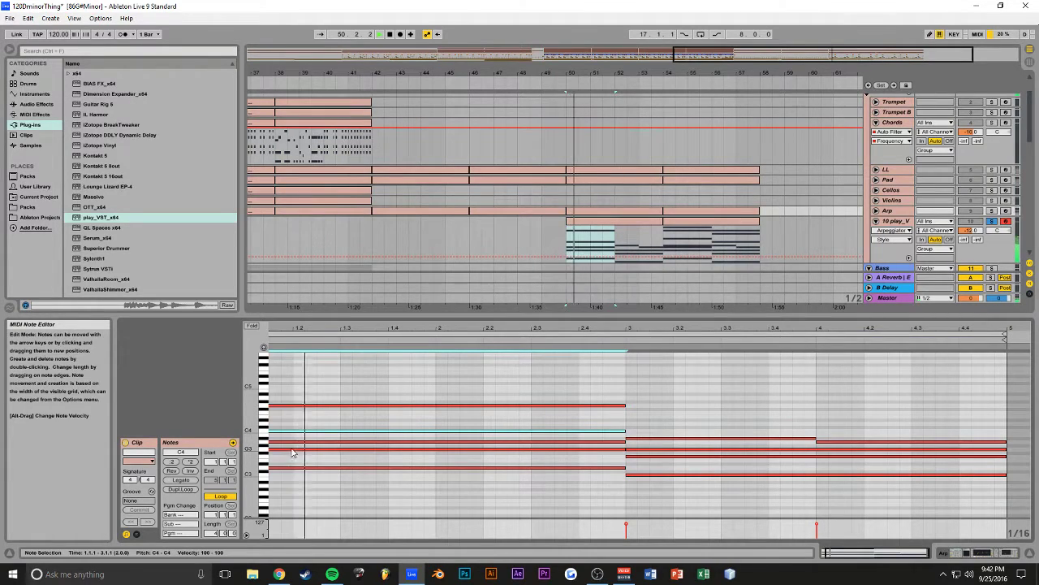
key(ctrl+s)
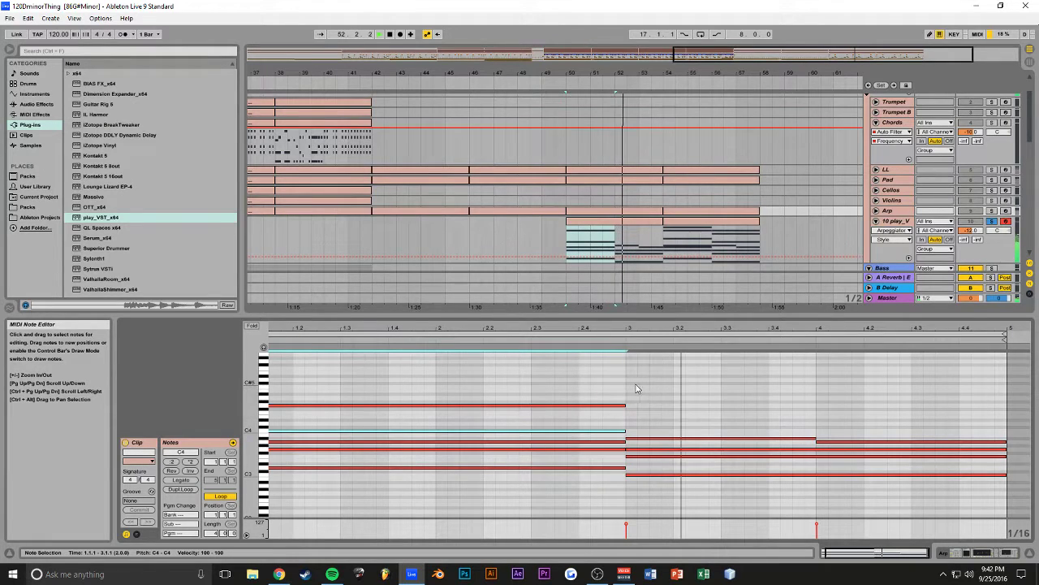
Step: Transpose all notes of the kalimba clip down one octave and play it from bar 50
key(space)
key(ctrl+a)
key(shift+Down)
key(space)
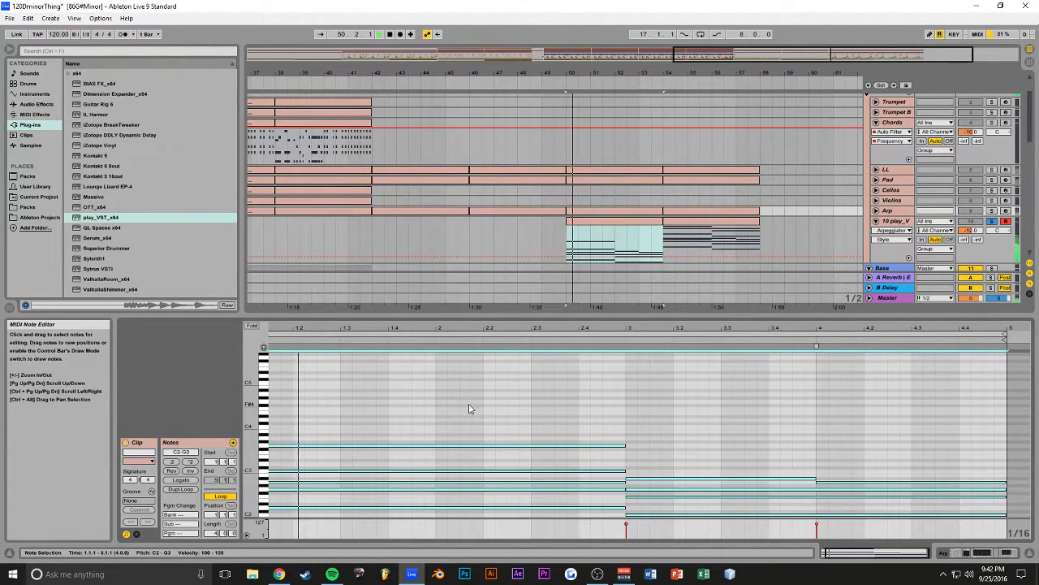
scroll(487, 397, down, 3)
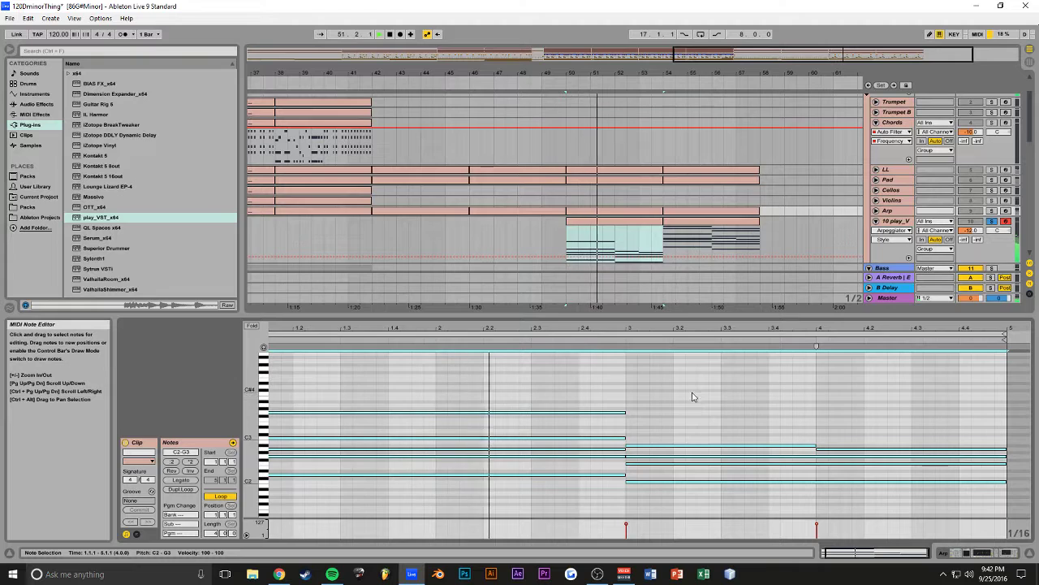
Step: Try 8 transpose steps and the Swing 8 and Swing 16 grooves on the Arp track's Arpeggiator
click(977, 553)
drag(217, 494, 217, 455)
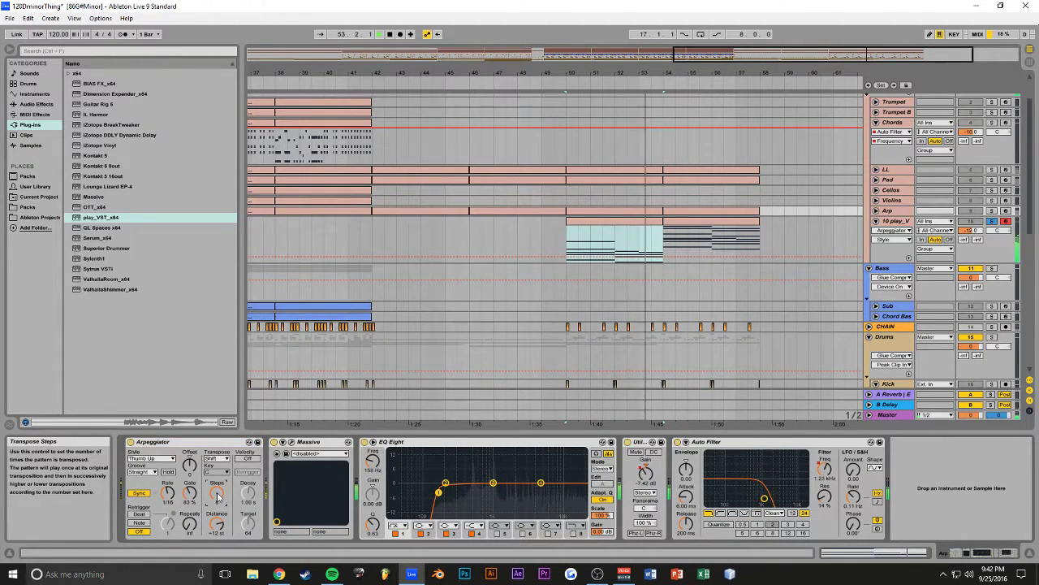
click(143, 472)
click(147, 489)
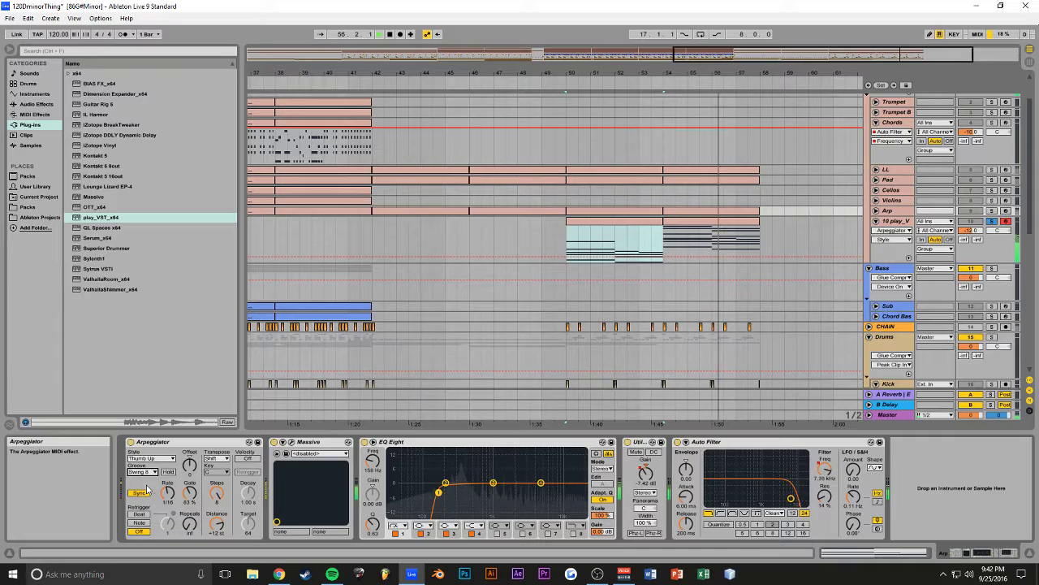
mouse_move(167, 492)
mouse_down()
mouse_move(167, 502)
mouse_move(167, 482)
mouse_up()
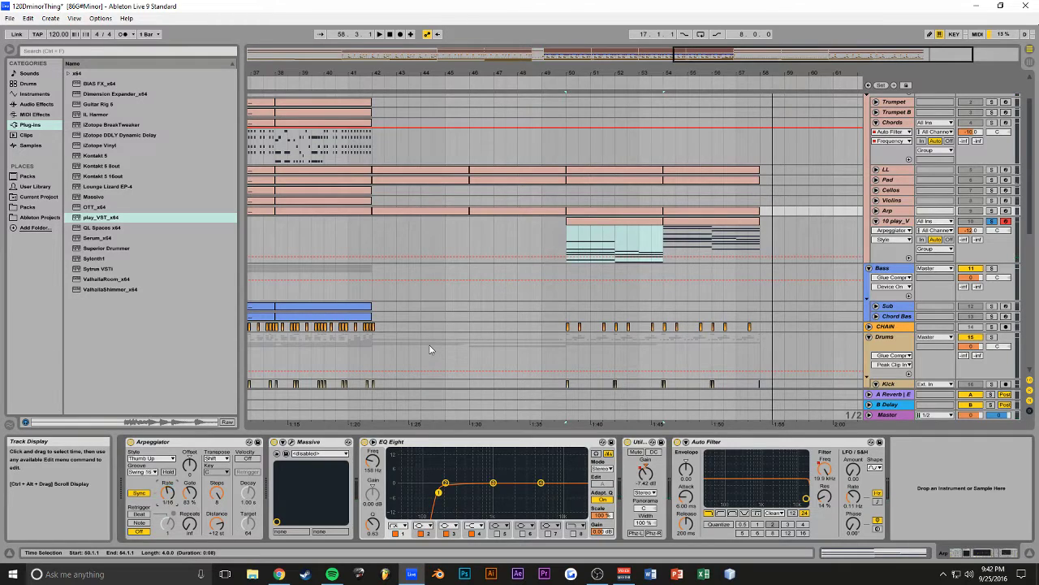
Step: Audition the swing grooves on the kalimba track's Arpeggiator during playback and settle on Swing 32
click(908, 225)
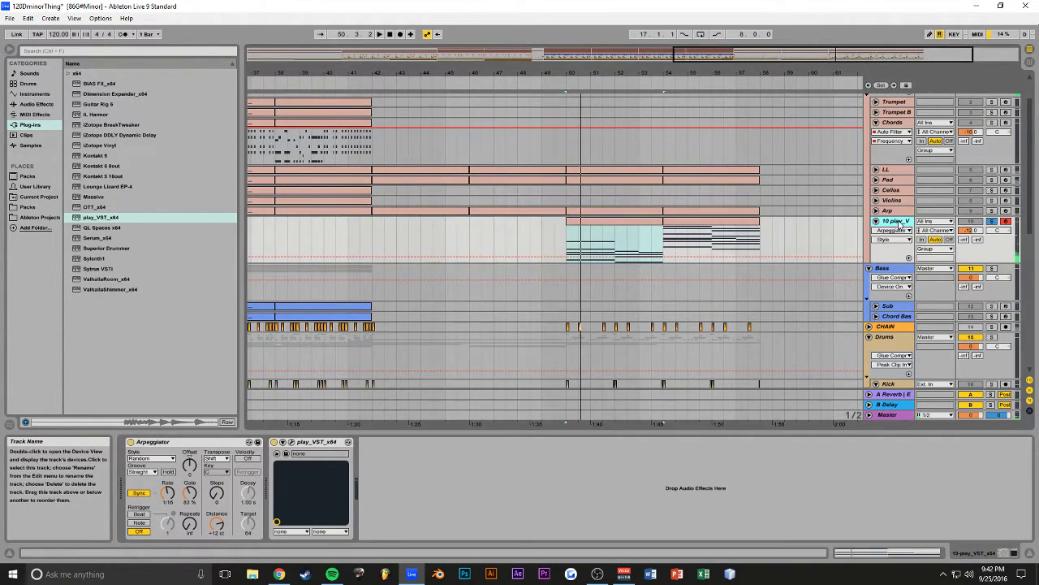
click(142, 471)
click(144, 487)
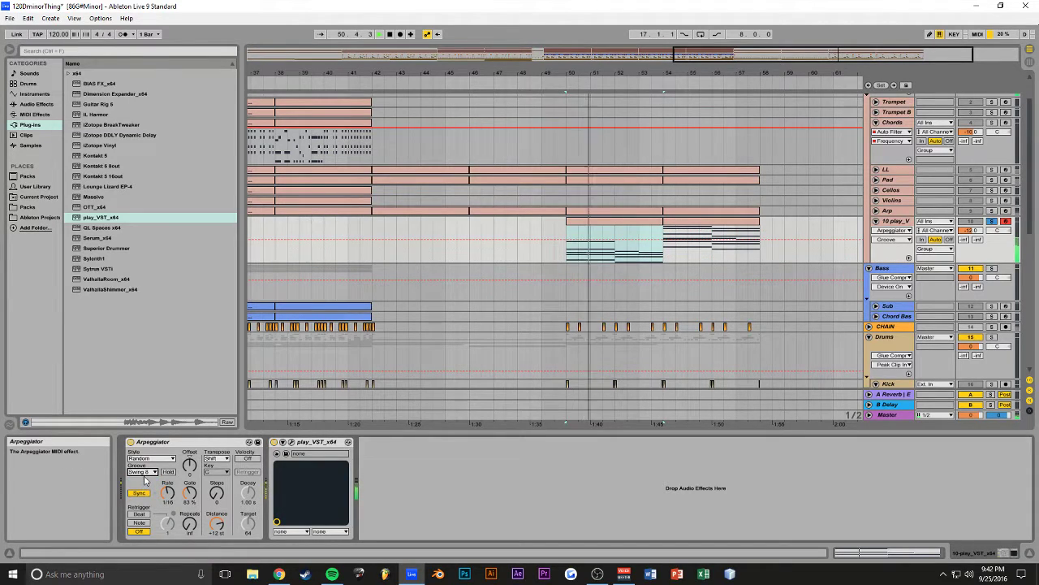
click(143, 471)
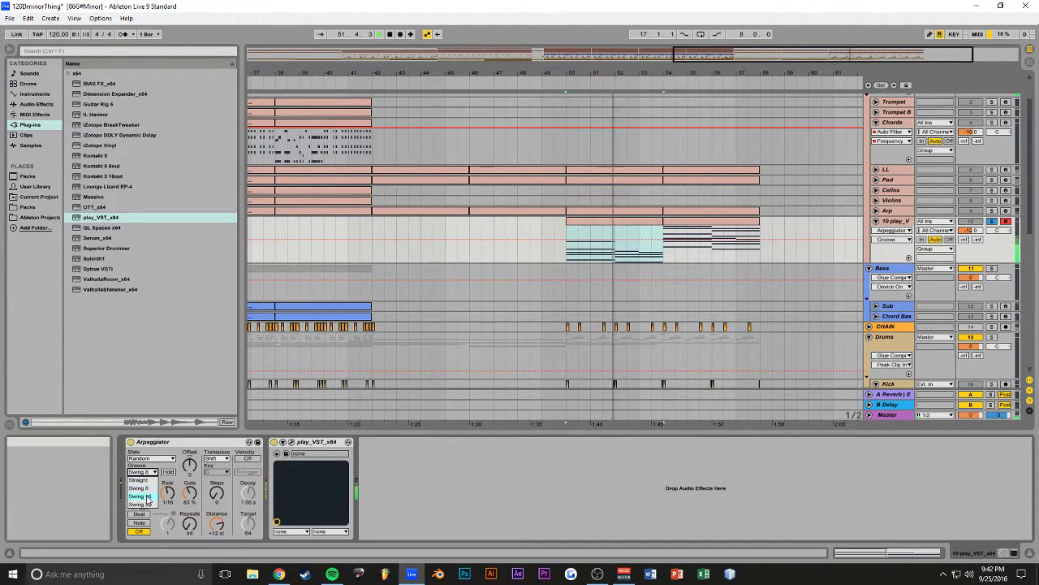
click(147, 497)
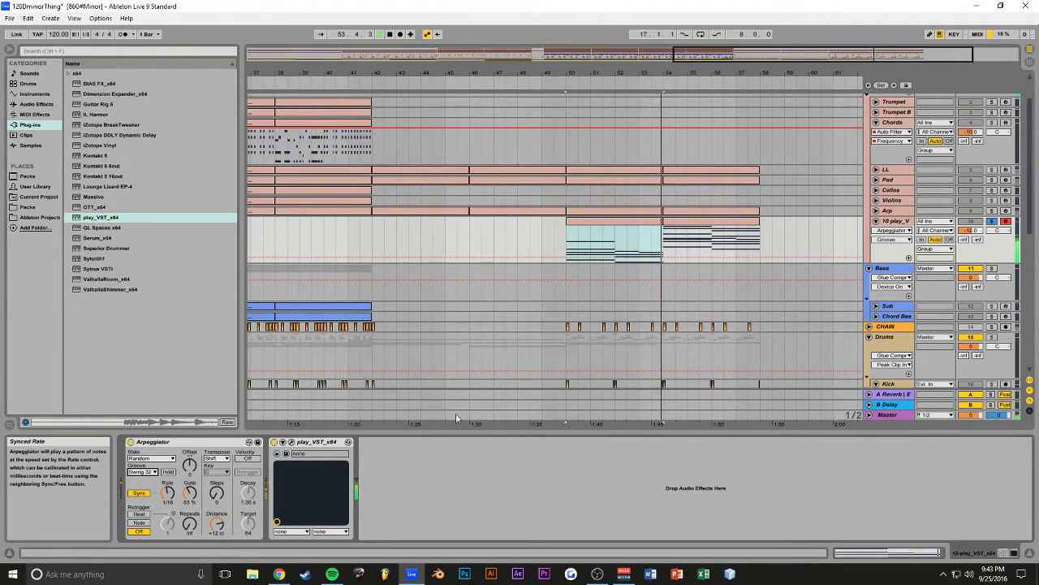
Step: Replace the second kalimba clip with a copy of the edited one, save, and move both clips to bars 42–49
click(727, 228)
key(ctrl+s)
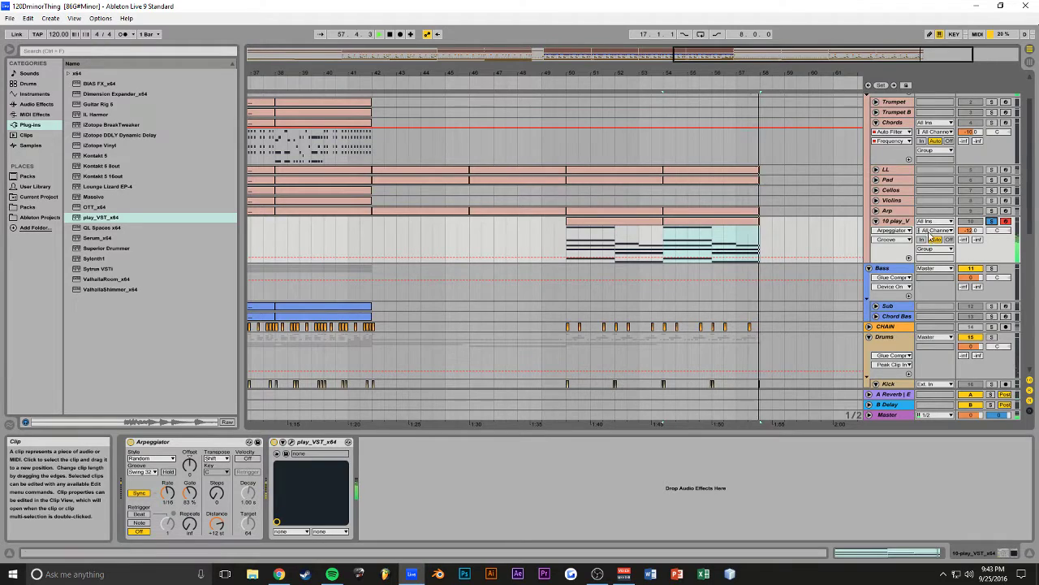
click(634, 229)
drag(633, 229, 441, 227)
Step: Play the section from bar 42 and unsolo the kalimba track to hear the full mix
click(424, 213)
key(space)
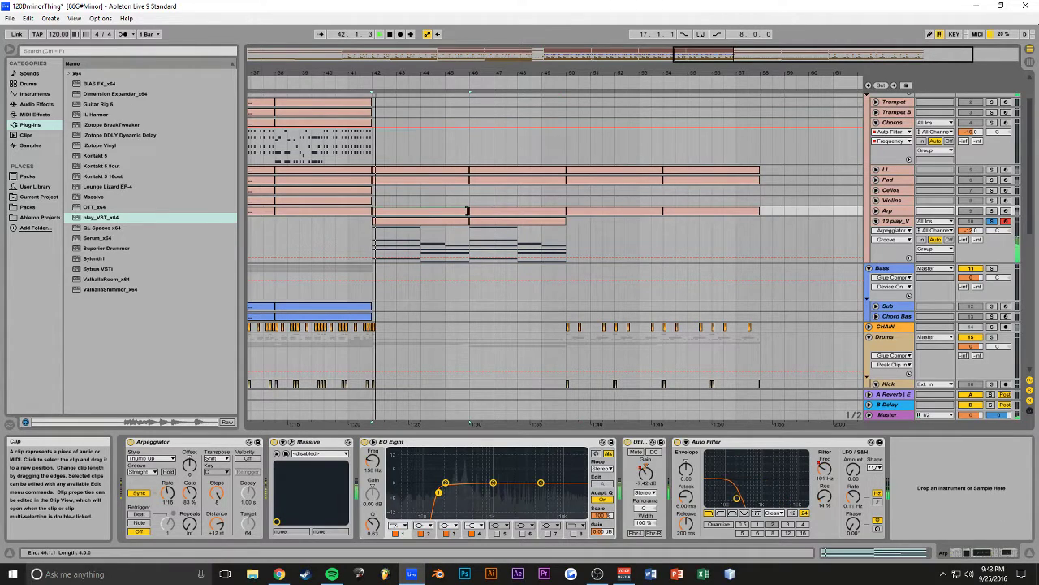
click(991, 221)
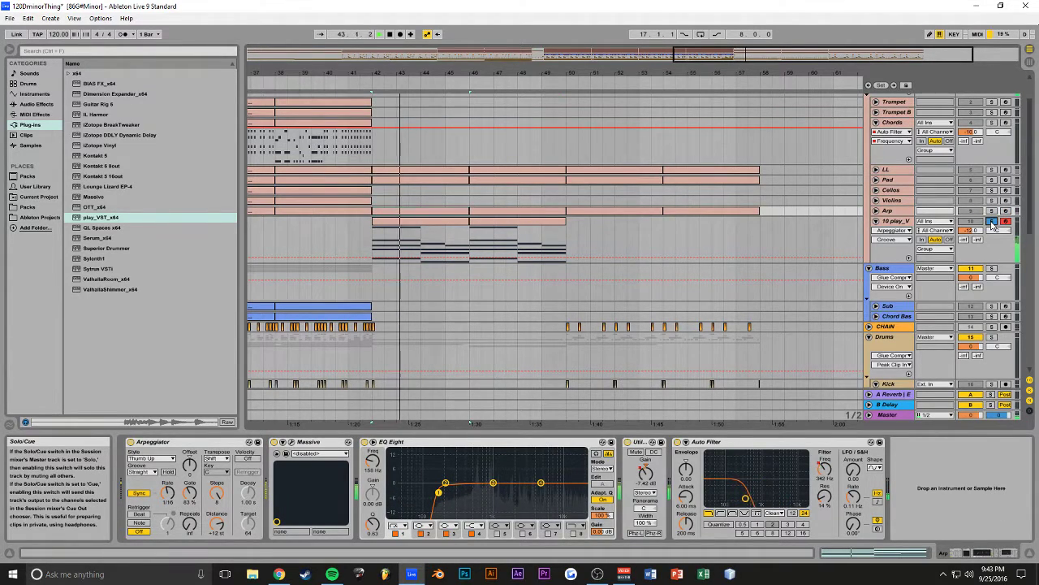
Step: Duplicate both kalimba clips onto bars 50–57, save the set, and compare the track soloed and in the mix
click(527, 221)
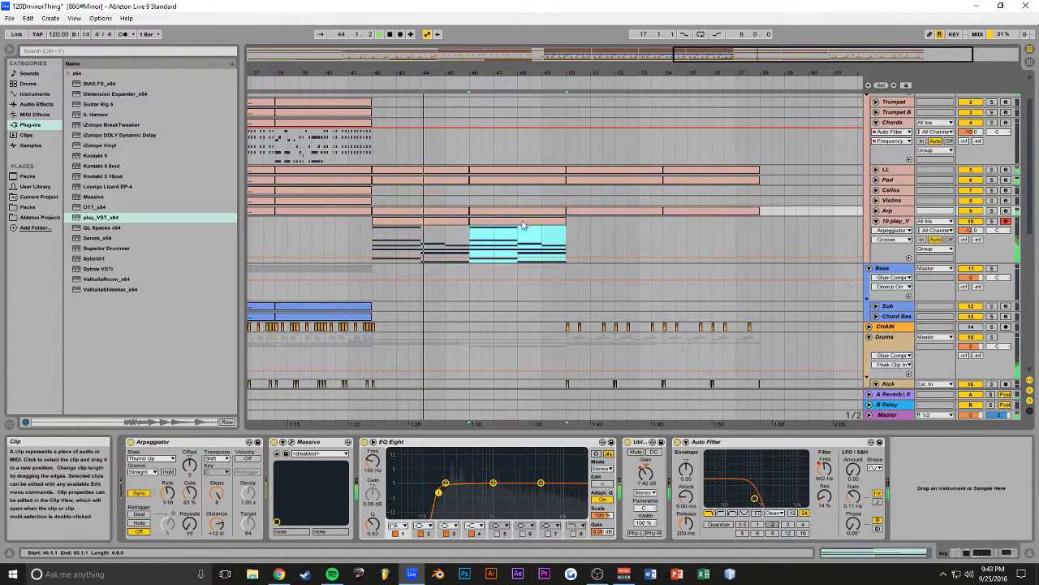
shift+click(415, 222)
key(ctrl+d)
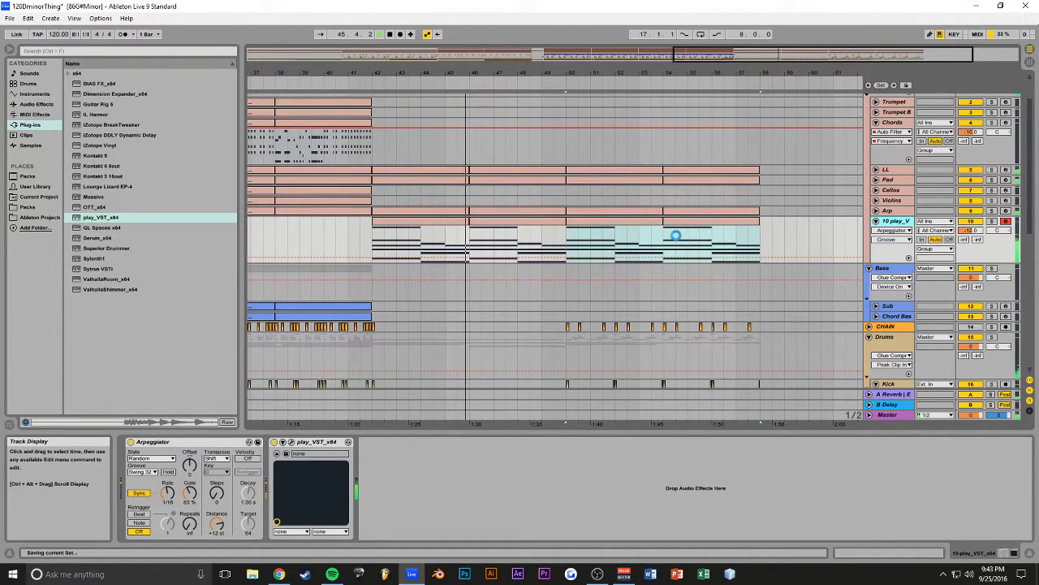
click(992, 222)
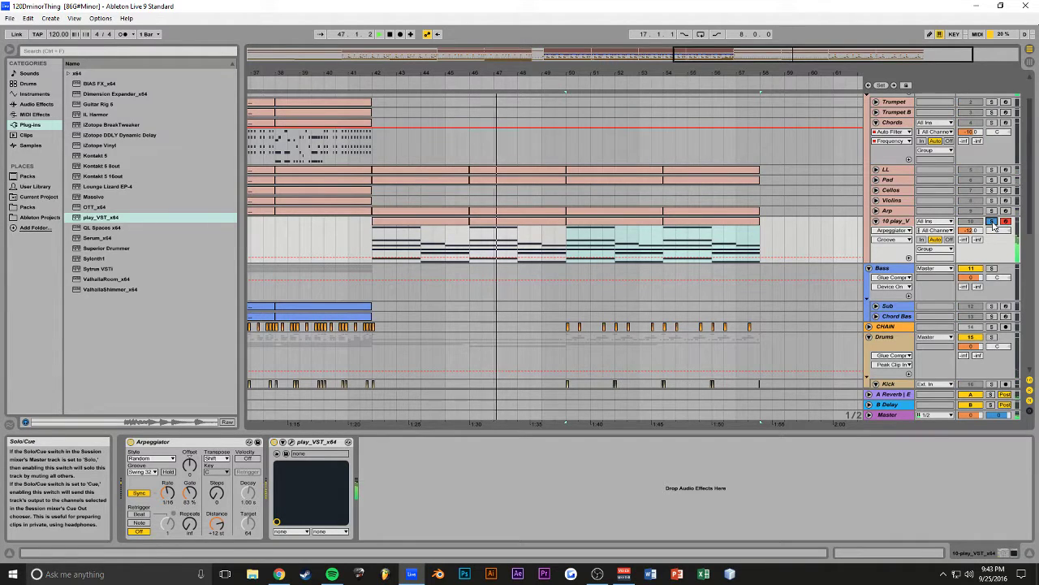
click(992, 224)
Step: On the Arp track's Auto Filter frequency automation, remove the bar 50 breakpoints and curve the ramp into one gradual rise across bars 42–57
scroll(718, 235, up, 1)
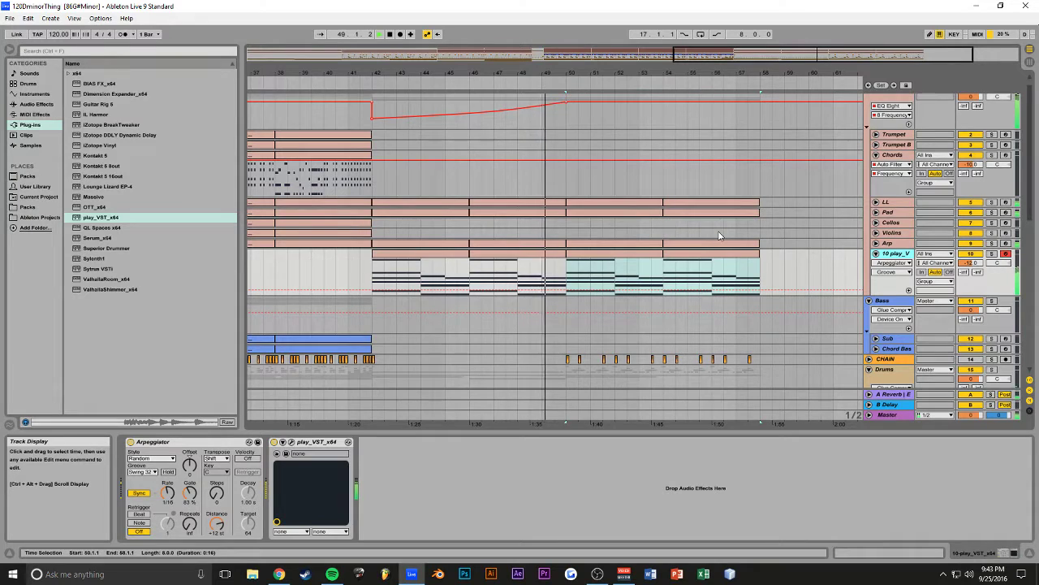
click(876, 244)
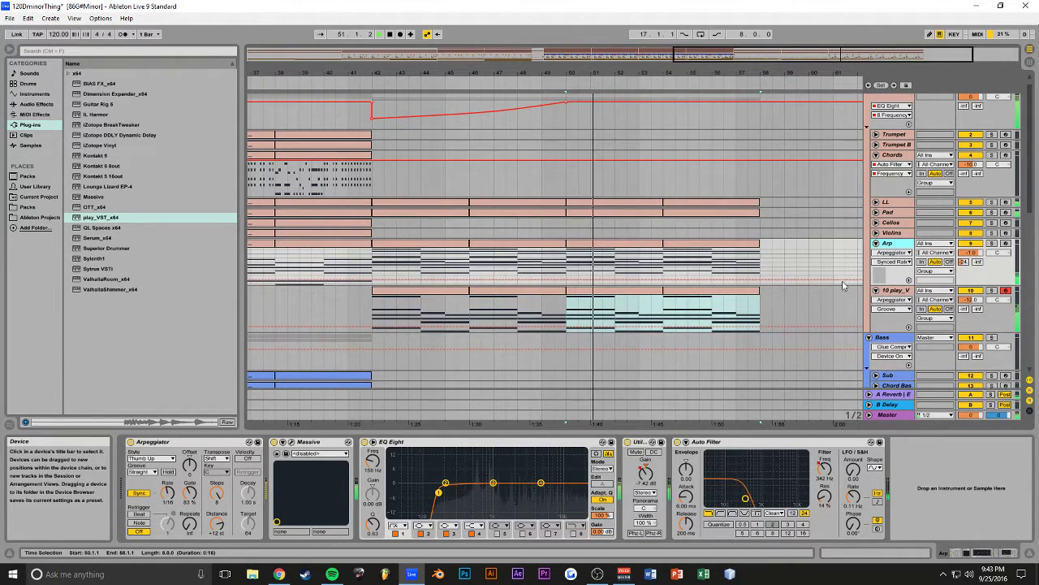
click(825, 473)
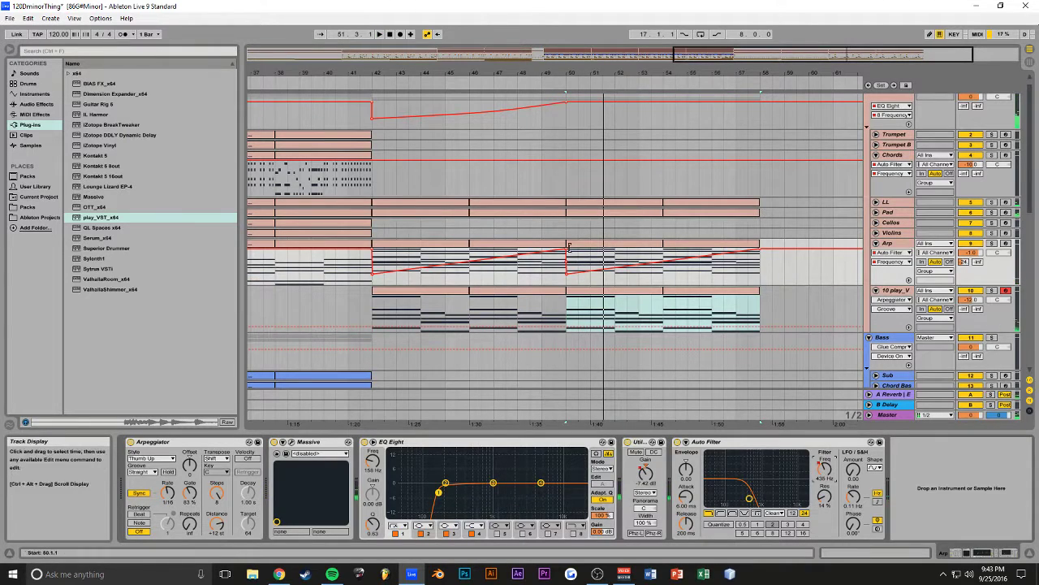
click(565, 250)
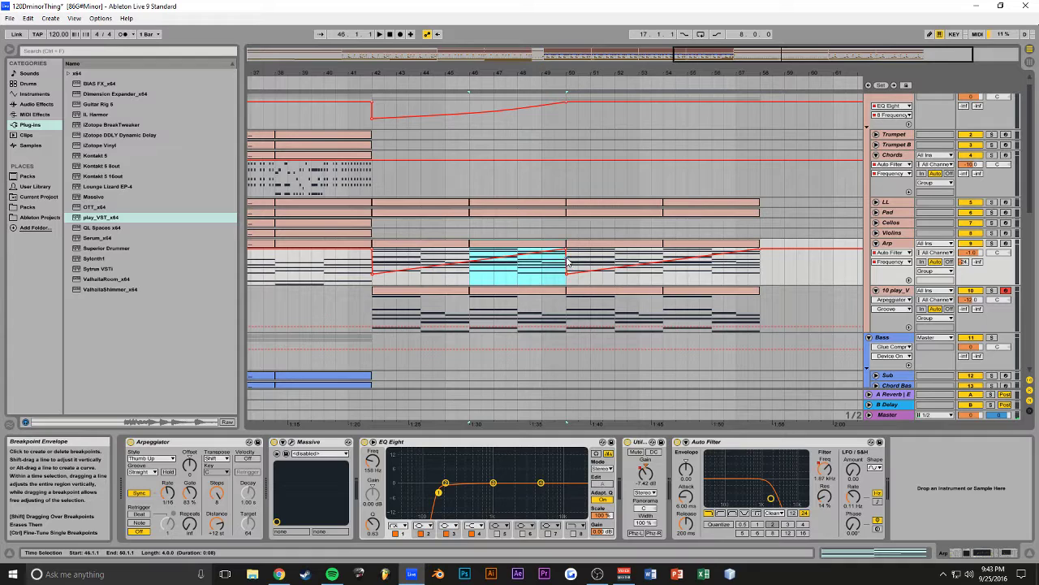
click(566, 250)
click(567, 274)
drag(596, 260, 596, 267)
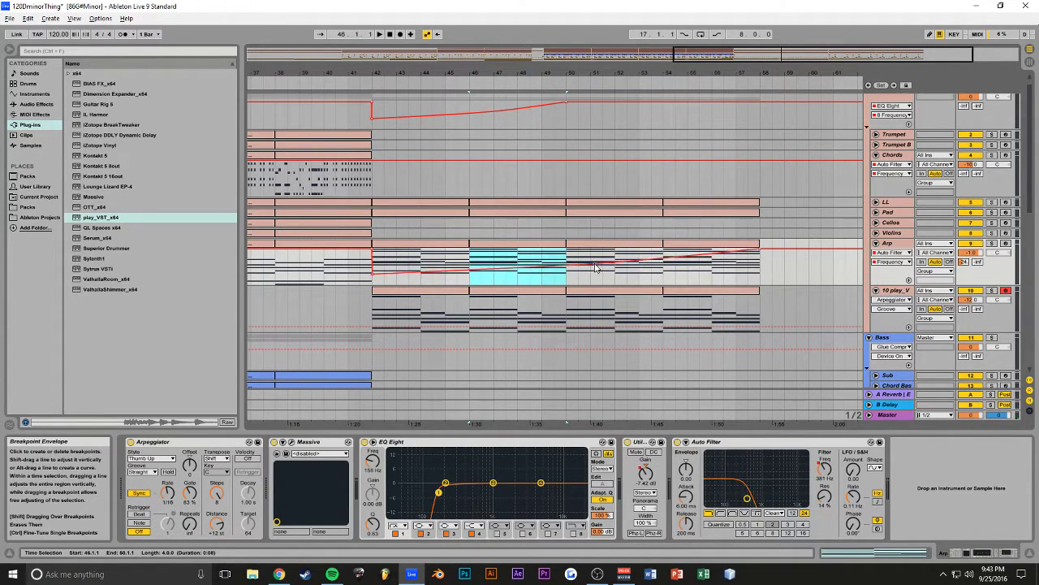
Step: Play the arrangement from bar 42 and briefly solo the Arp track to check its filter build-up
click(376, 224)
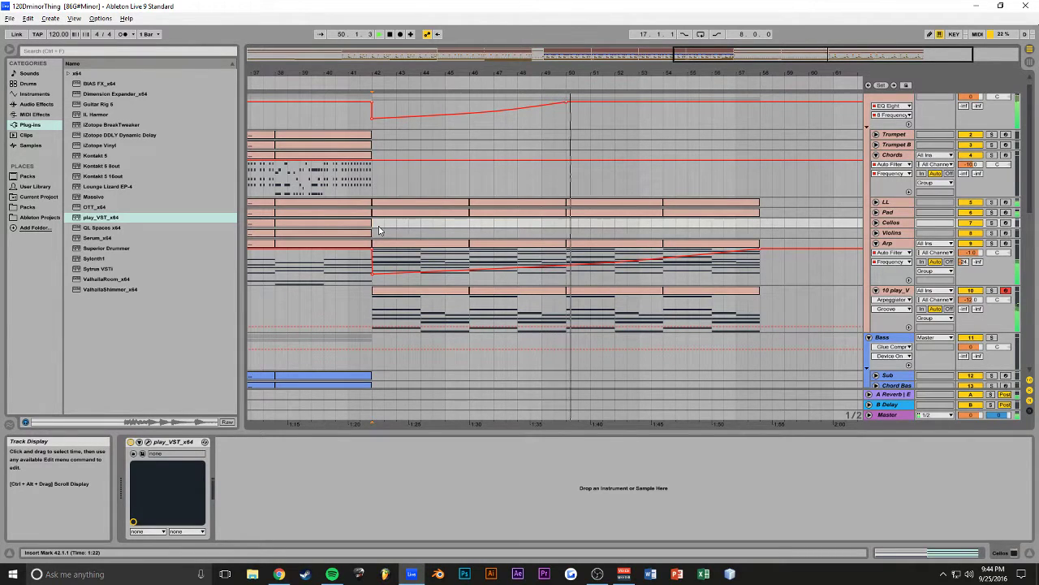
key(alt+Tab)
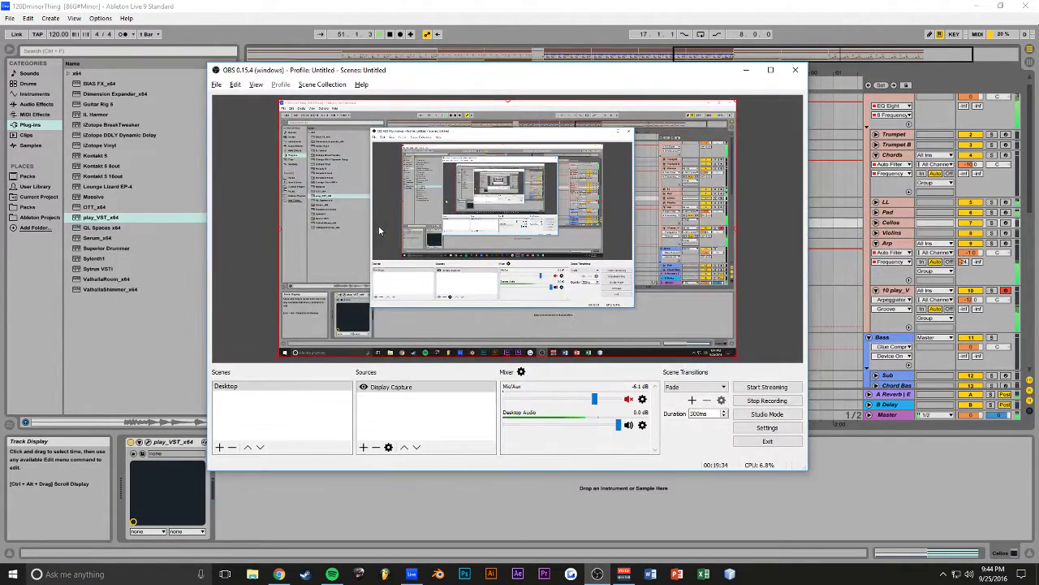
key(alt+Tab)
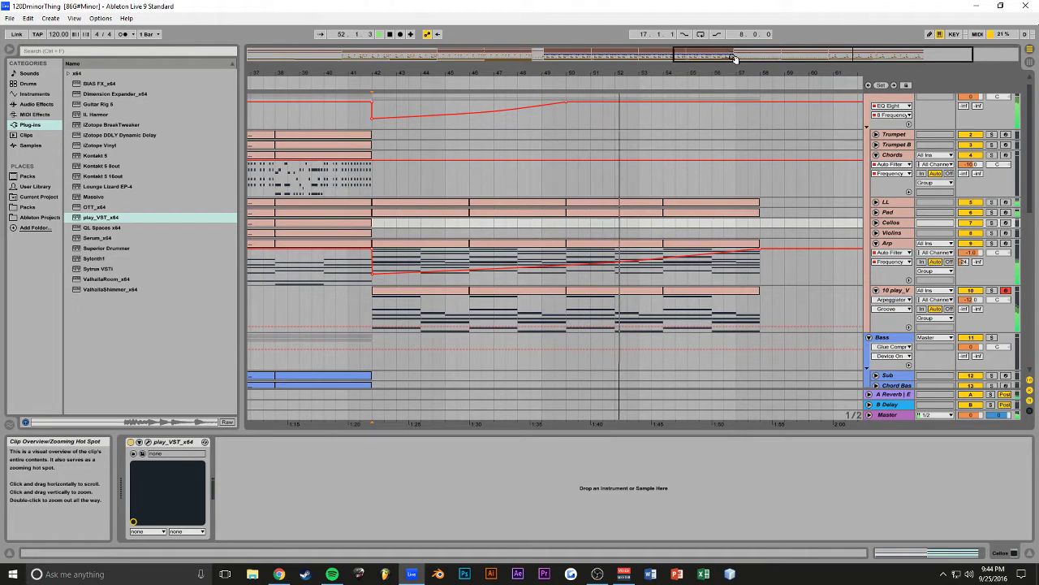
drag(734, 54, 734, 65)
click(991, 244)
click(991, 244)
Step: Adjust the curve of the Arp track's Auto Filter frequency ramp leading up to bar 58 and save the set
click(706, 254)
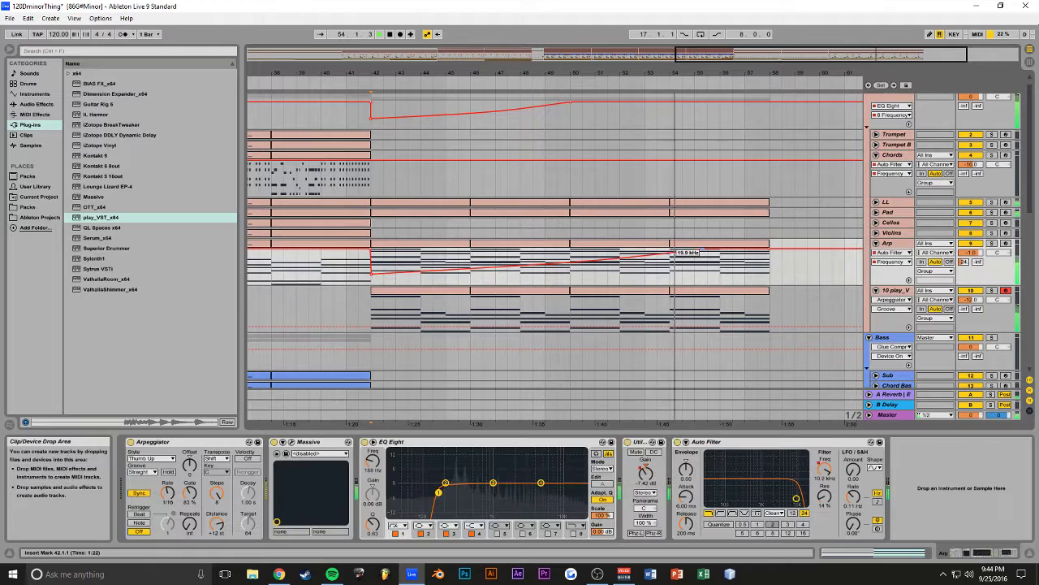
key(ctrl+s)
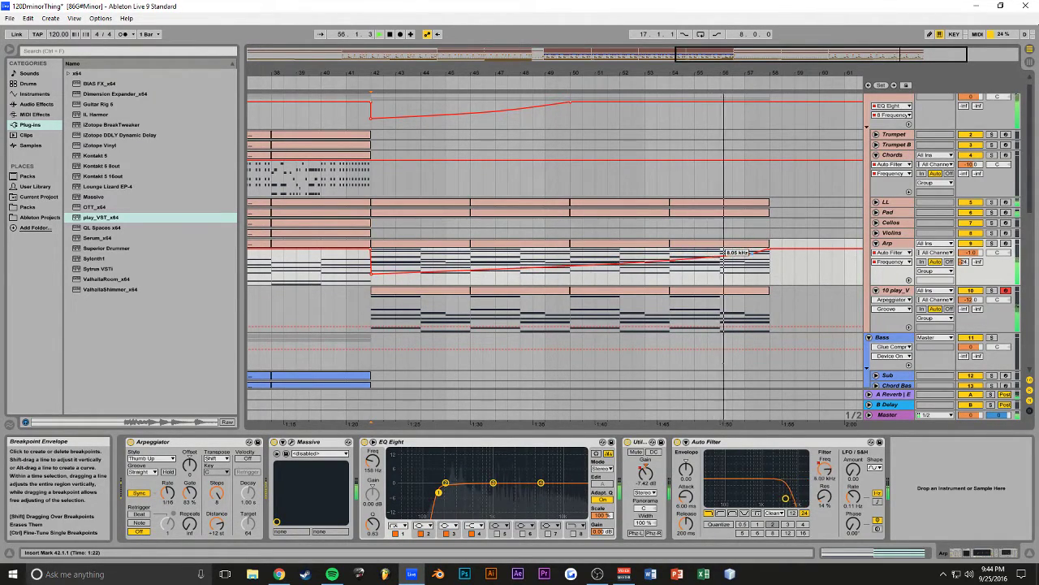
key(ctrl+s)
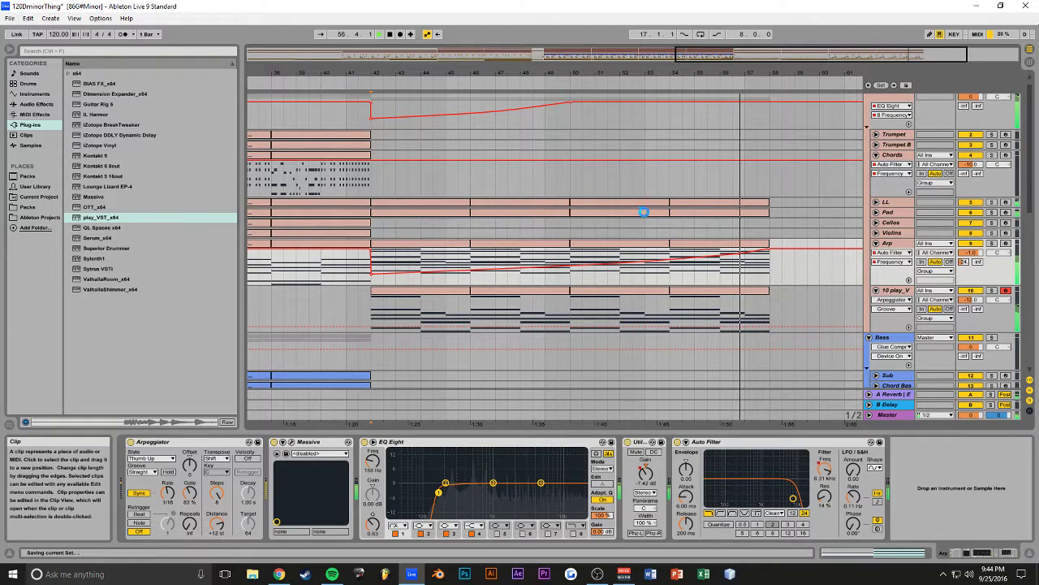
Step: Play the section from bar 42, restart playback from bar 50, and review the drum tracks
scroll(647, 216, up, 1)
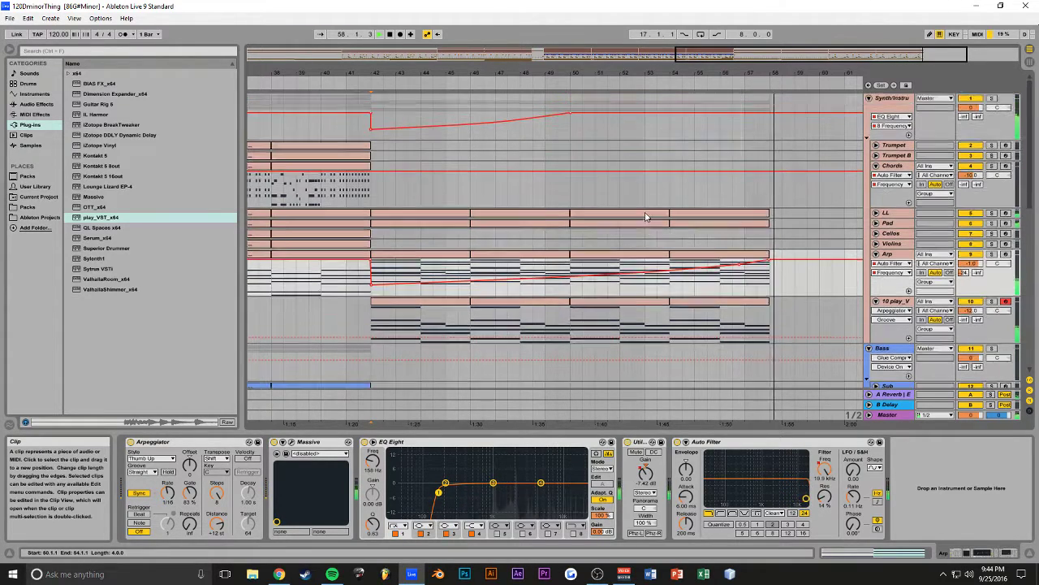
click(372, 195)
key(space)
scroll(503, 213, down, 5)
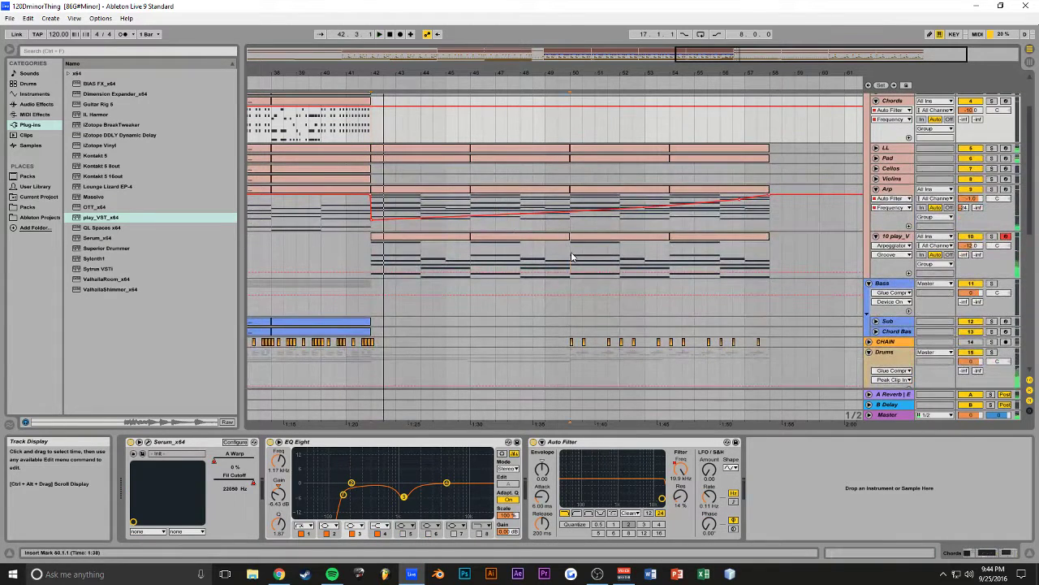
click(572, 256)
key(space)
scroll(535, 232, down, 10)
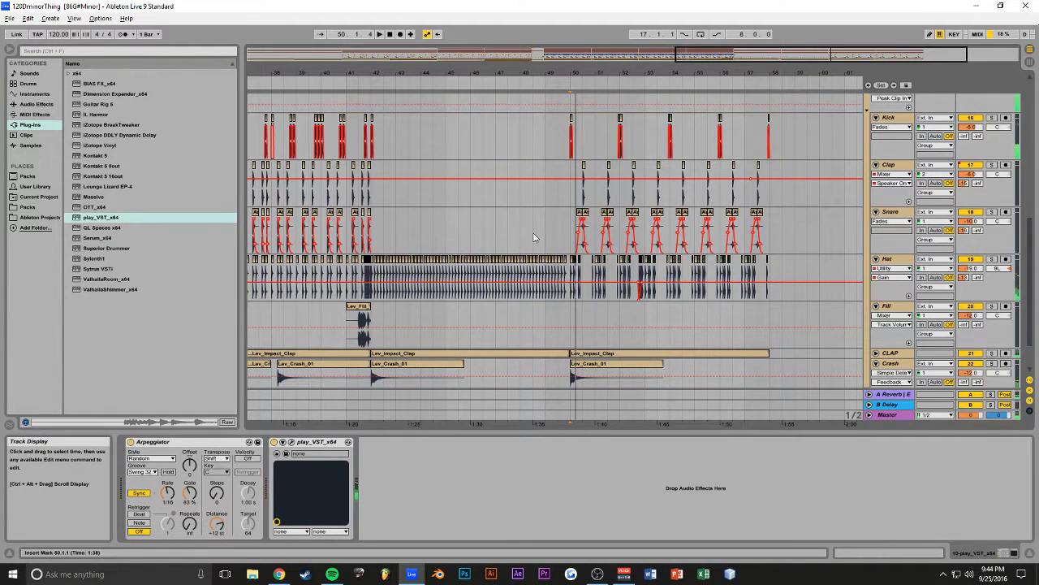
key(alt+Tab)
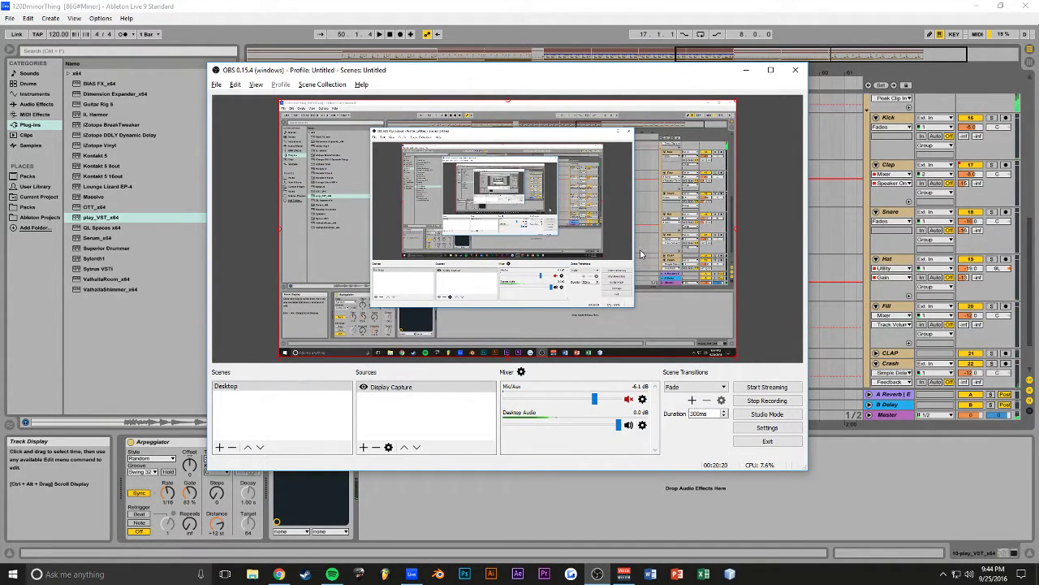